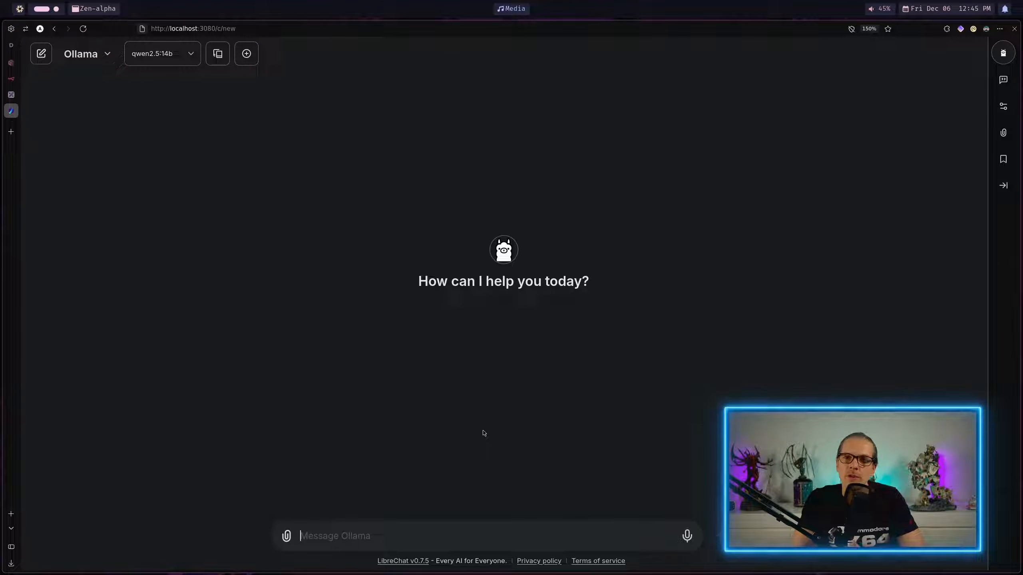
Step: Ask the qwen2.5:14b model "What does Mira want from Elara?" in a new chat
type("What does Mira want from Elara?")
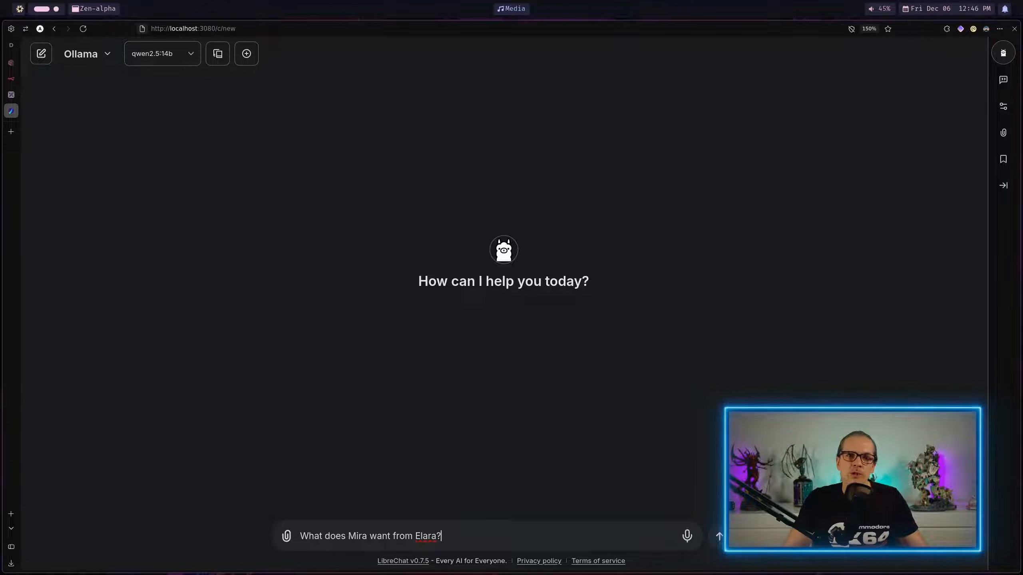
key("Return")
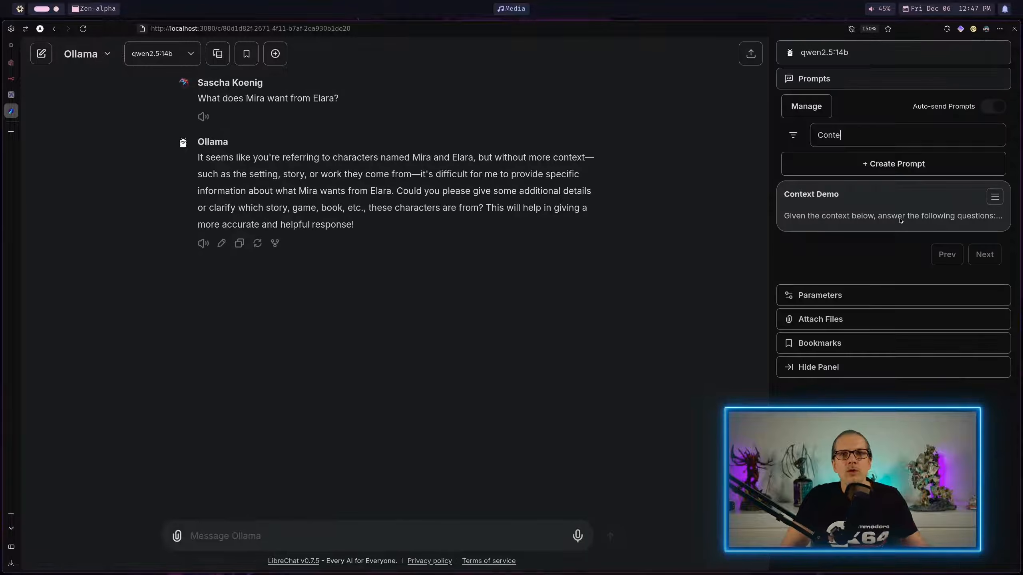
Step: Submit the saved "Context Demo" prompt with the question "What does Mira want from Elara?"
left_click(901, 220)
type("What does Mira want from Elara?")
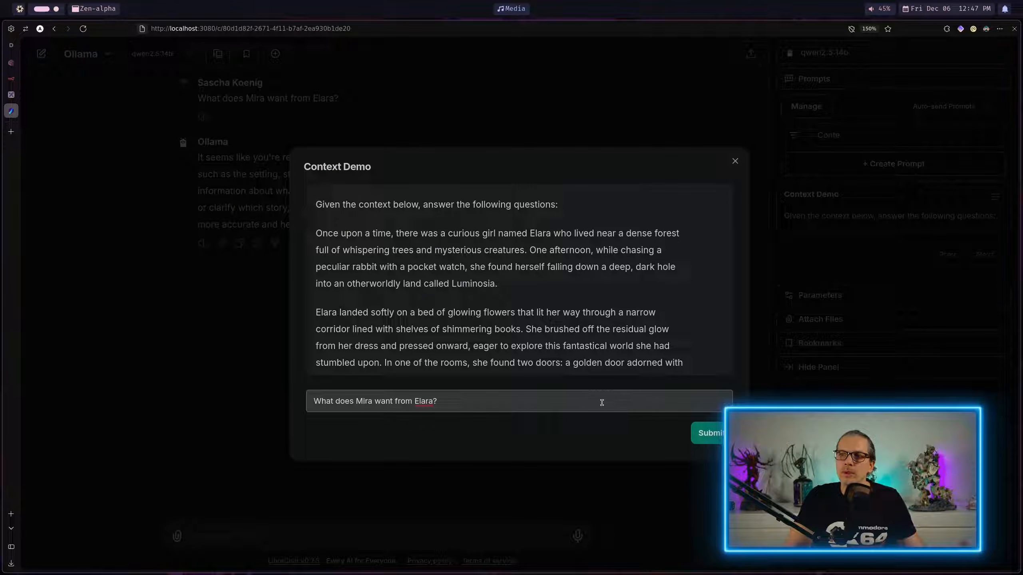
left_click(712, 434)
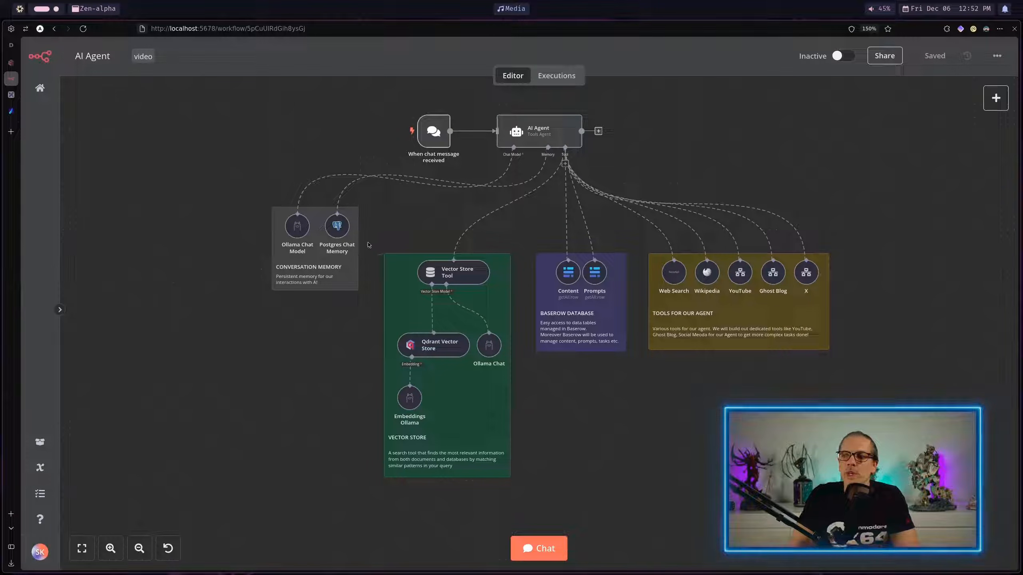
left_click_drag(525, 511, 524, 508)
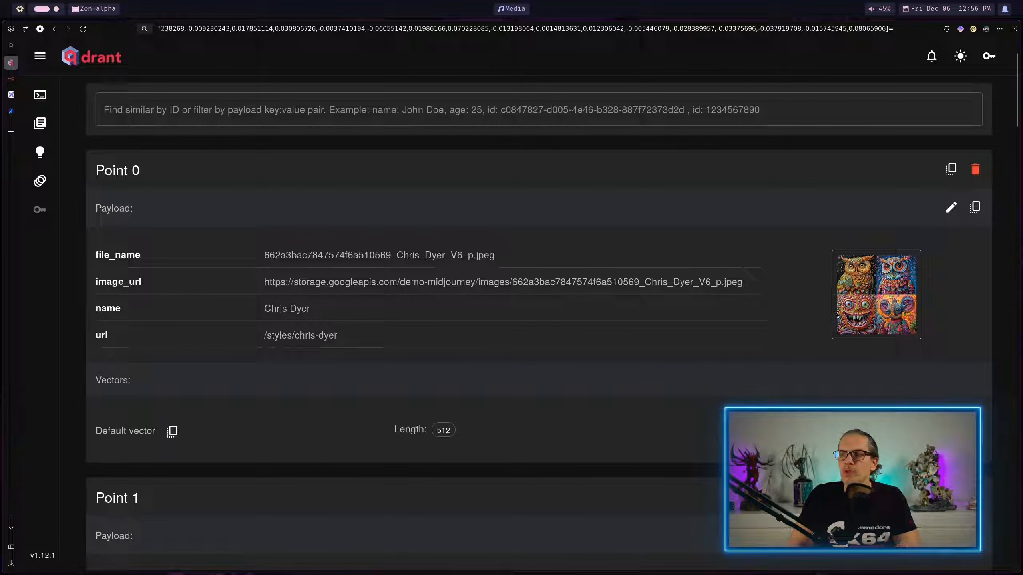
Step: In Qdrant, copy Point 0's default vector and paste it into the point search field to inspect its numbers
left_click(172, 432)
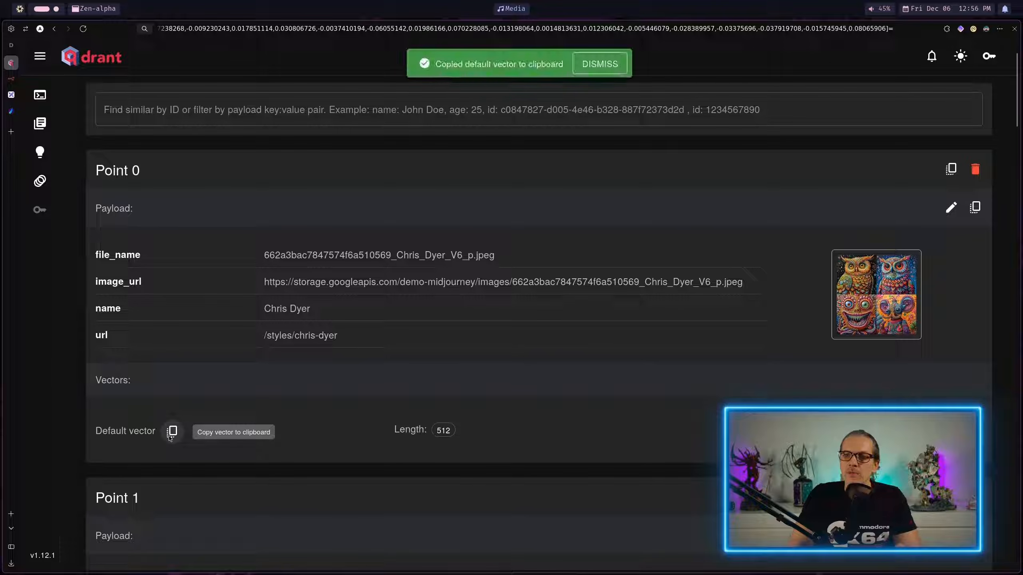
left_click(289, 107)
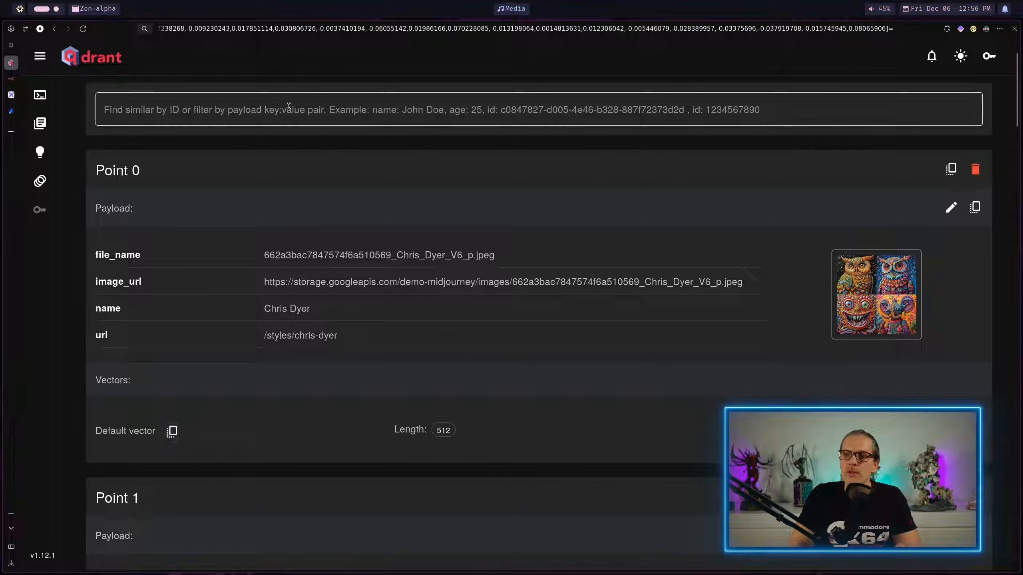
key("ctrl+v")
left_click_drag(391, 102, 86, 112)
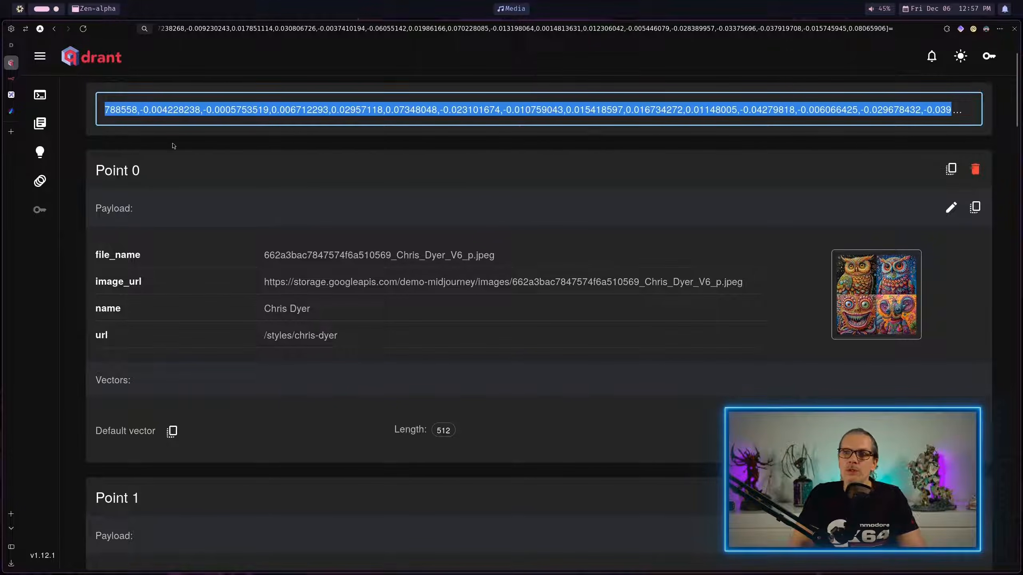
left_click(484, 113)
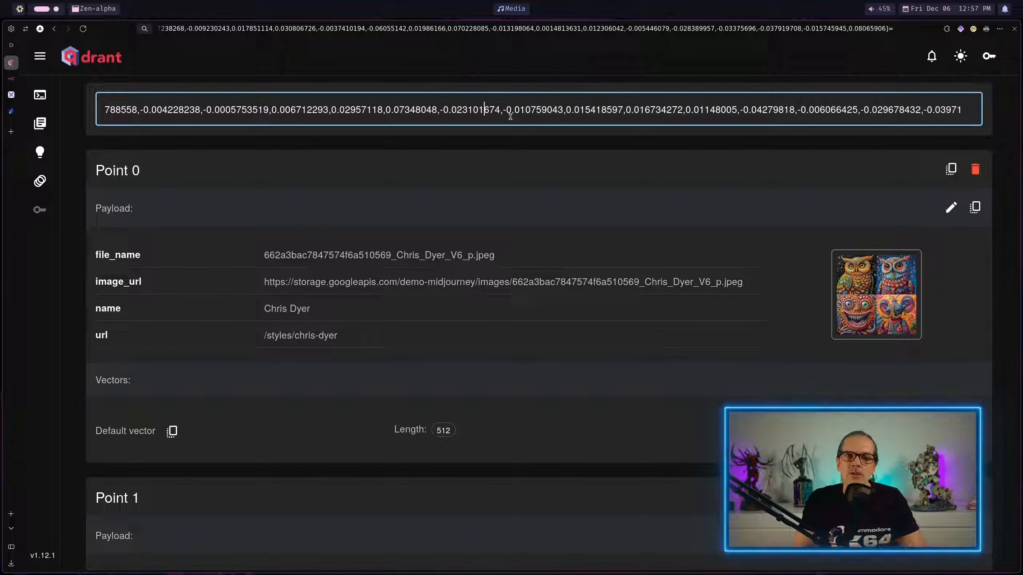
Step: Switch to Excalidraw and examine the vectors drawn in the three-axis coordinate diagram
left_click(11, 95)
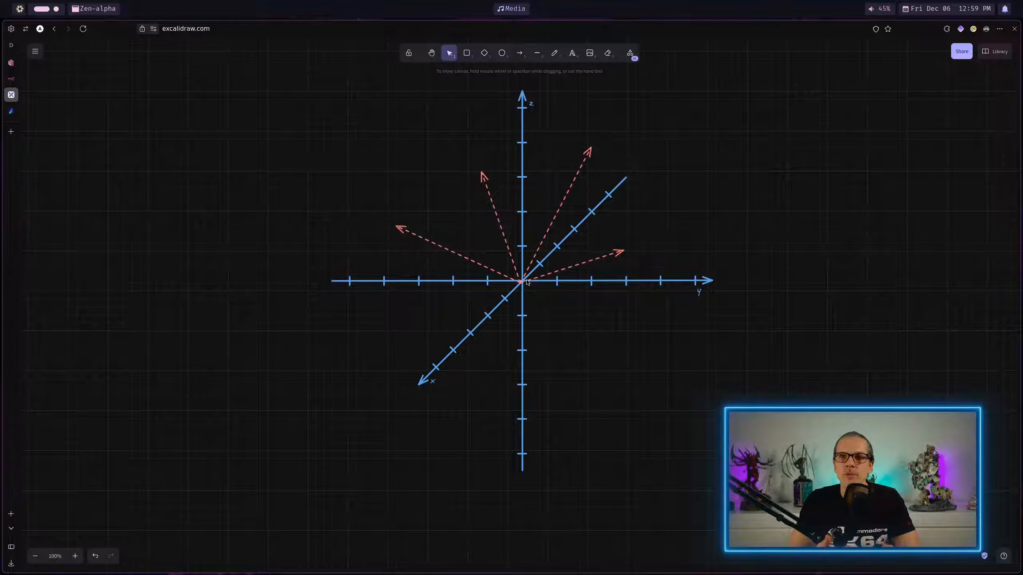
Step: Return to Qdrant, check the midjourney collection's vector size in the collections list, and open that collection
left_click(11, 63)
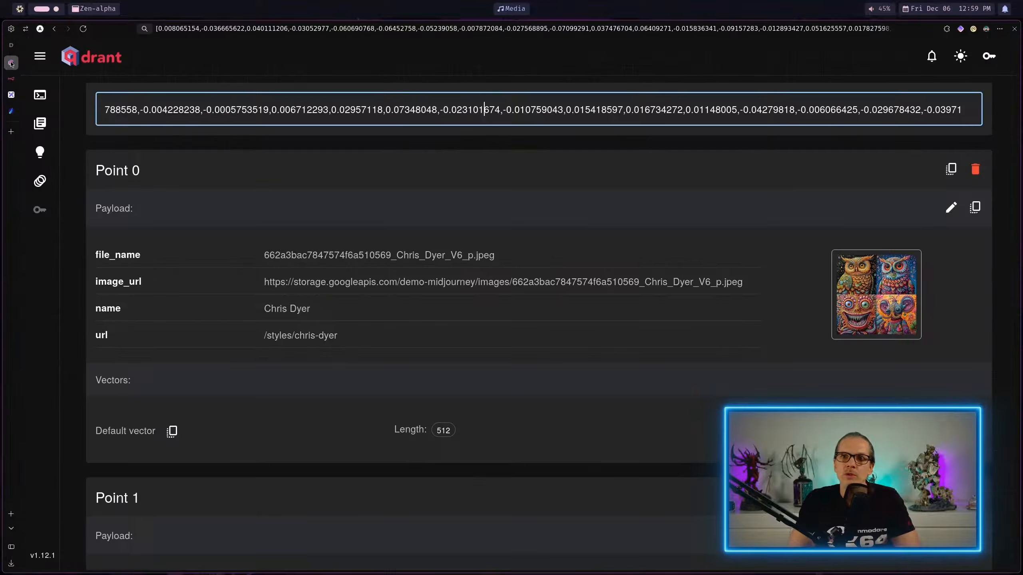
left_click(47, 131)
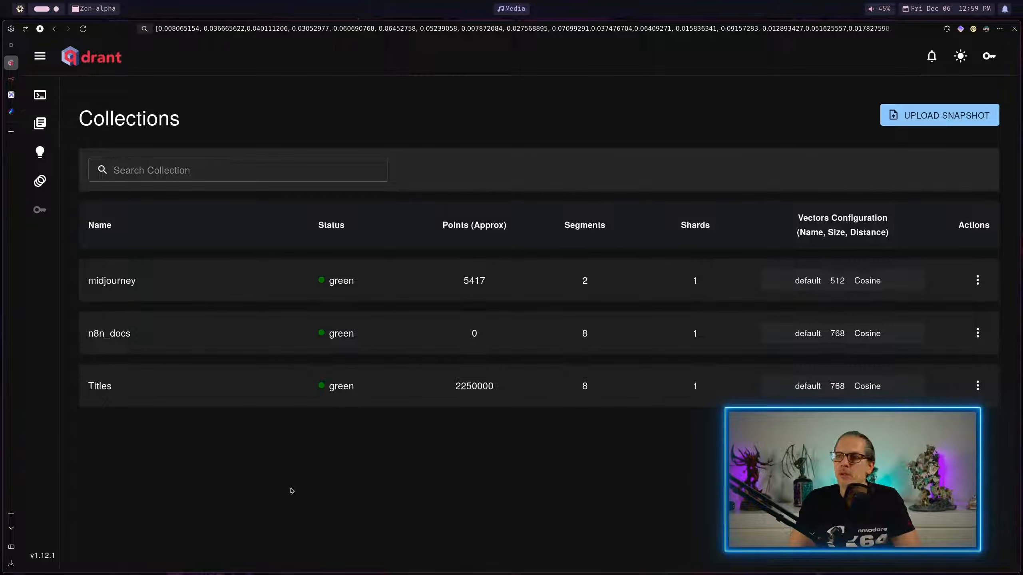
double_click(837, 281)
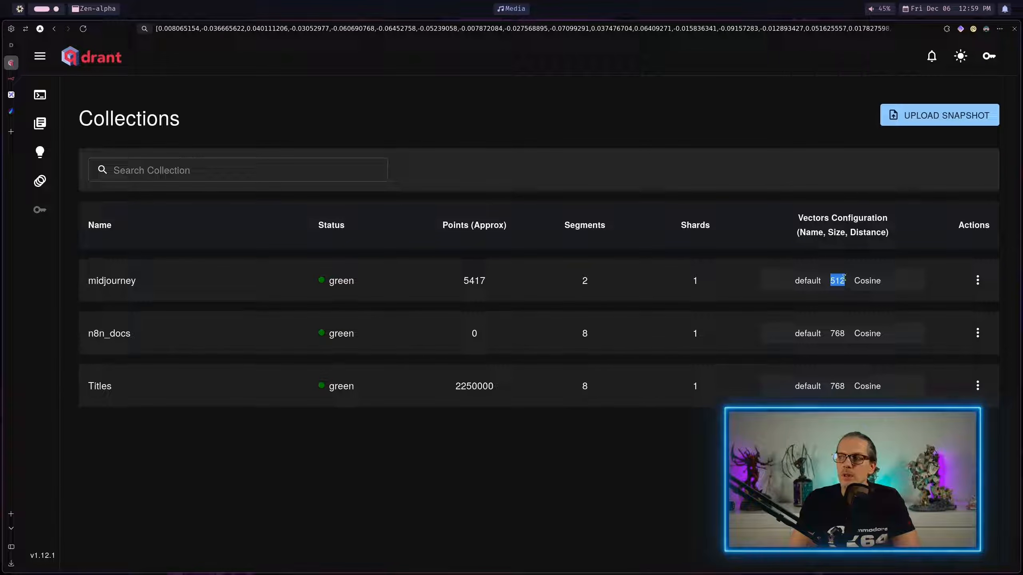
left_click(112, 281)
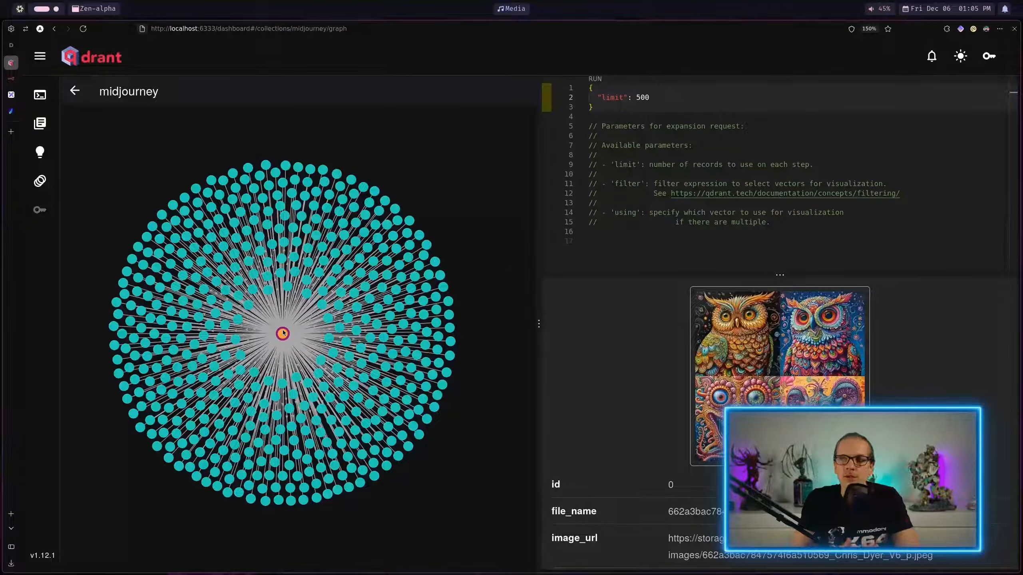
Step: Examine the images and details of the centre point and various surrounding points in the midjourney collection graph
mouse_move(290, 280)
mouse_move(283, 334)
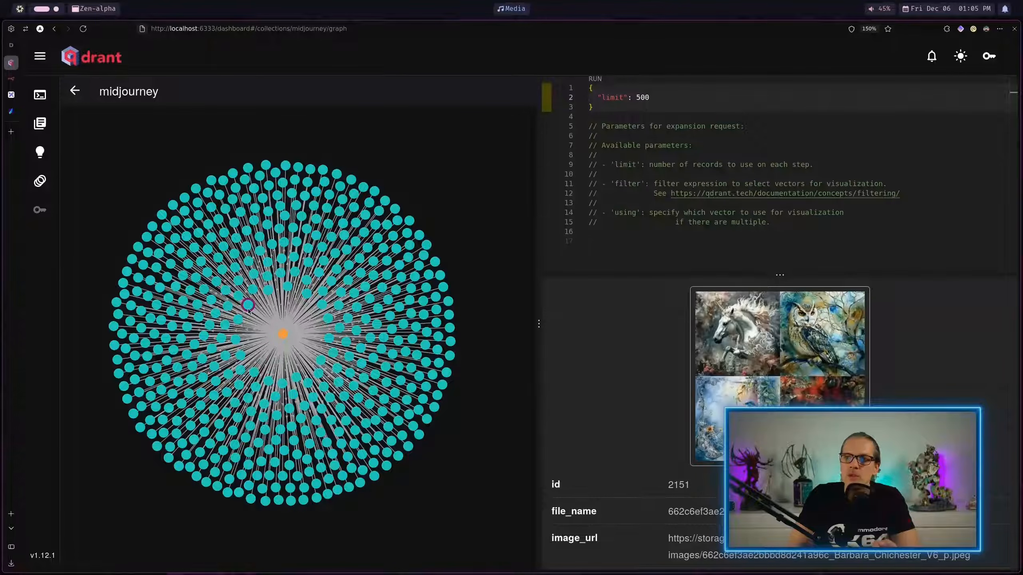
mouse_move(235, 339)
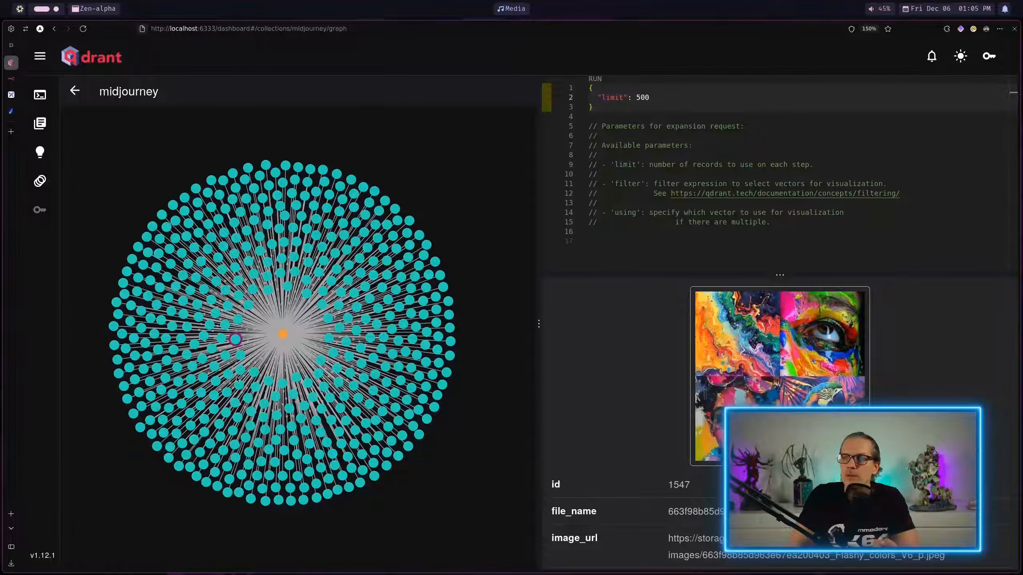
mouse_move(268, 382)
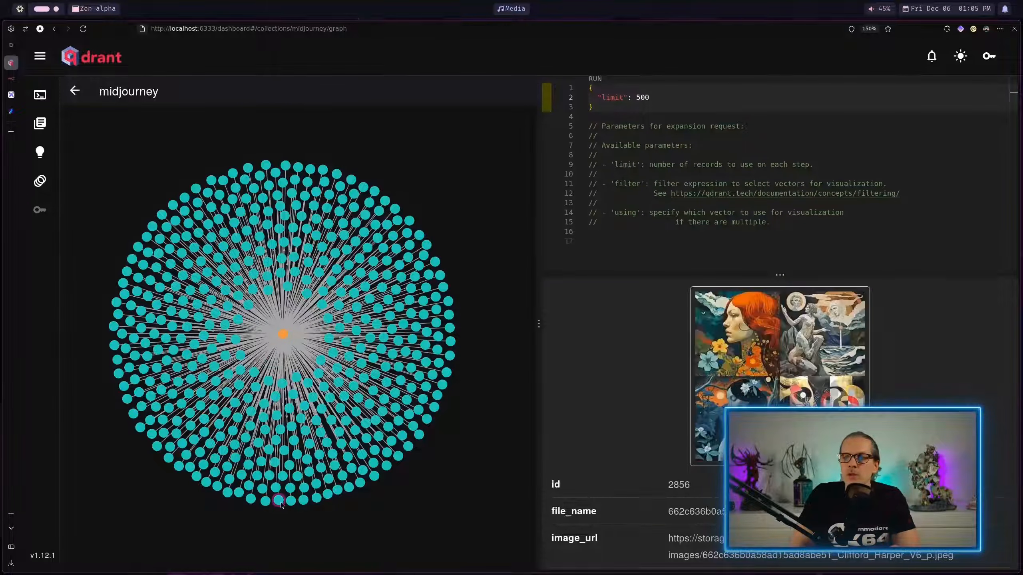
mouse_move(349, 487)
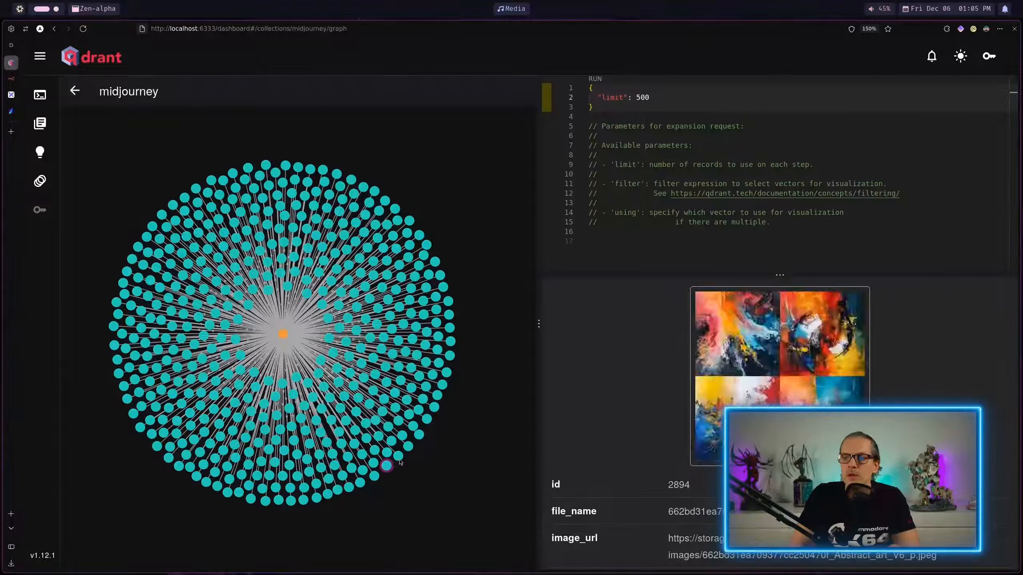
mouse_move(432, 415)
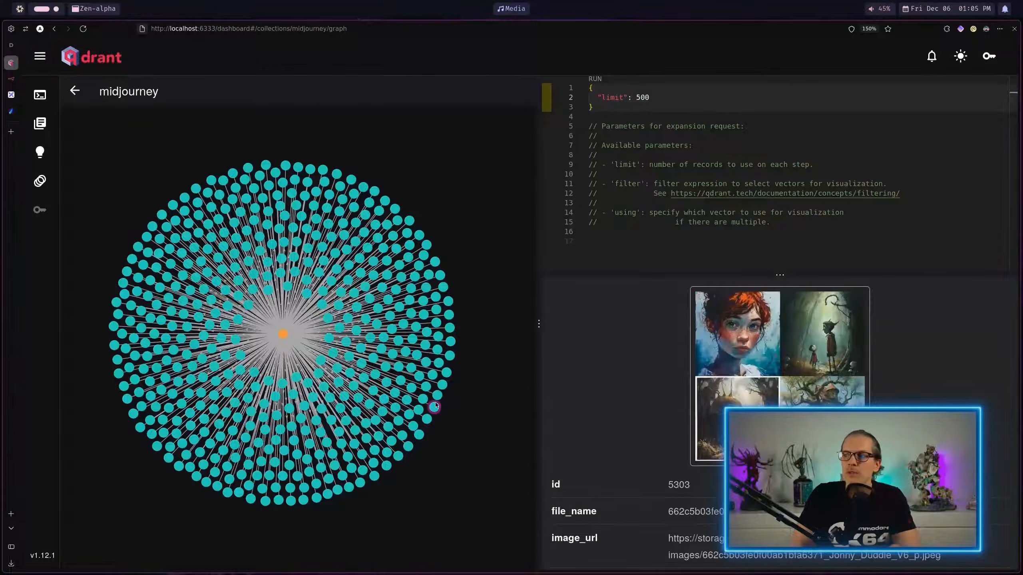
mouse_move(451, 352)
mouse_move(451, 314)
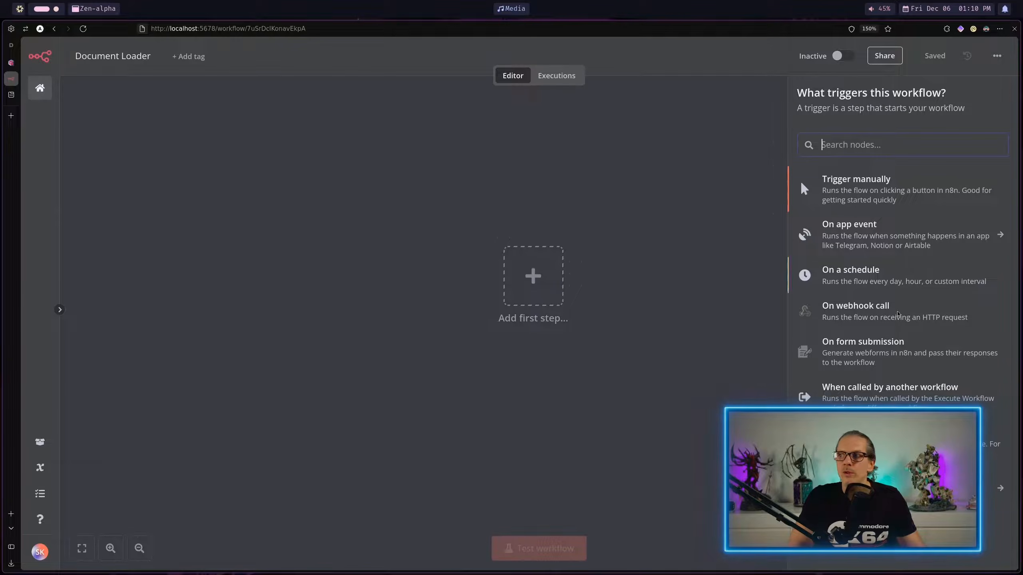
Step: In n8n's Document Loader workflow, add a Local File trigger that watches the folder /var/lib/RAG for File Added events
left_click(854, 488)
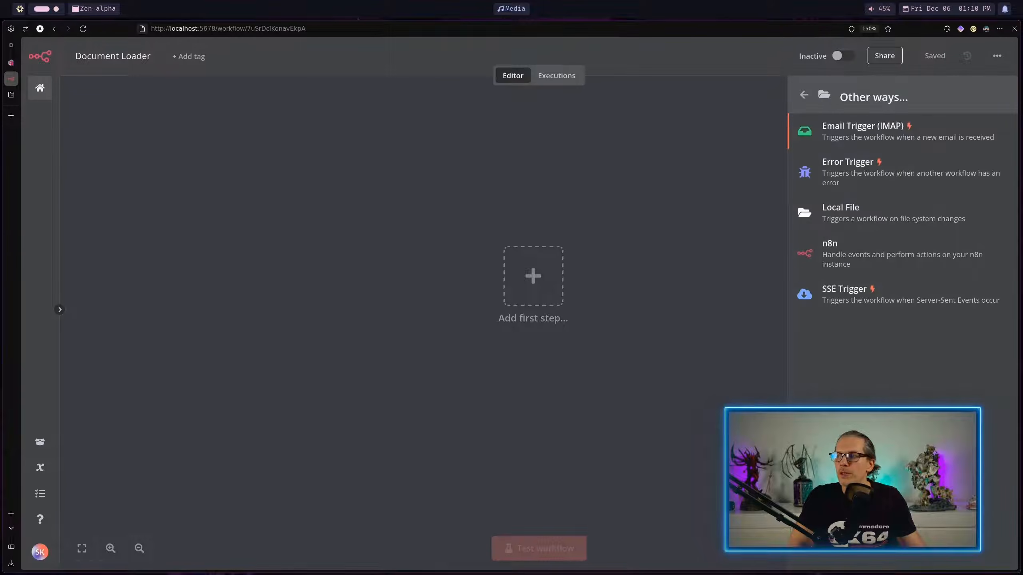
left_click(840, 212)
left_click(841, 210)
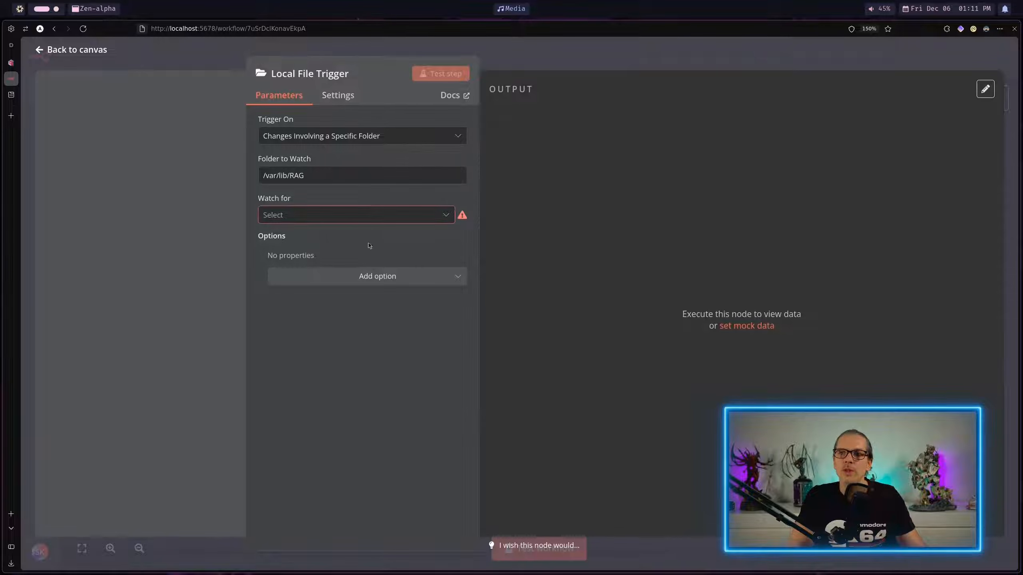
left_click(359, 217)
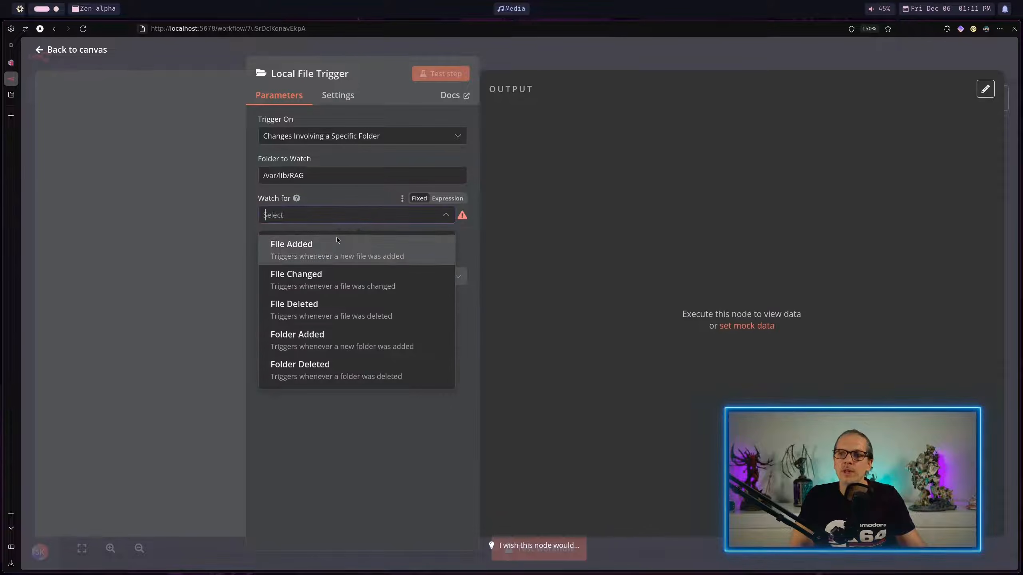
left_click(298, 246)
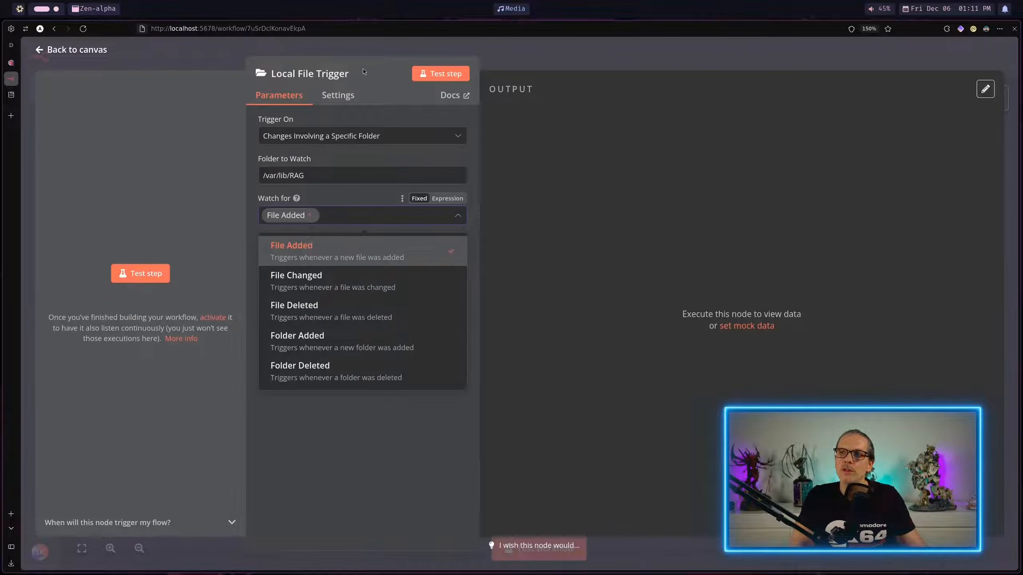
key("Escape")
key("Escape")
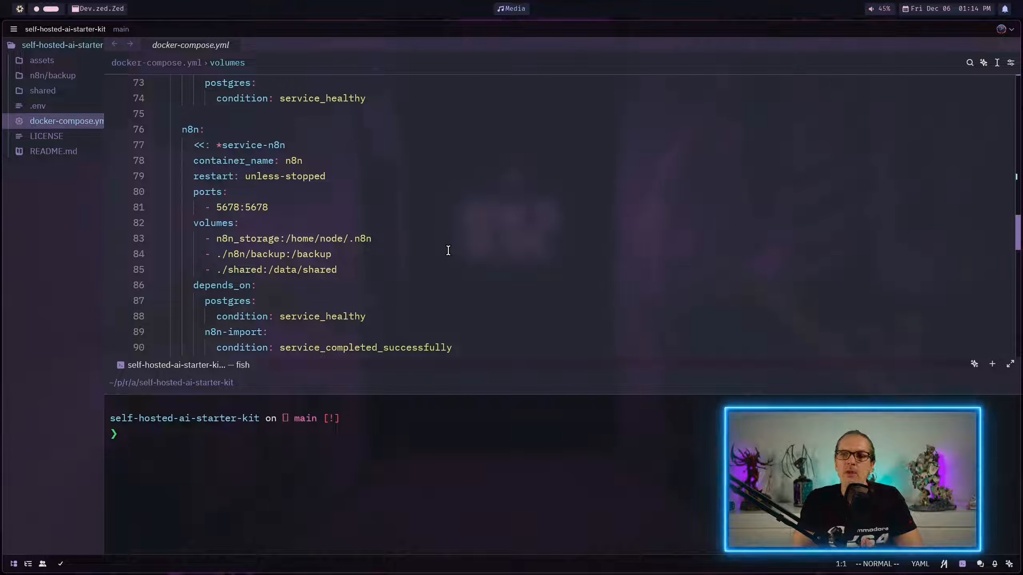
Step: In Zed, check the n8n service's ./shared:/data/shared volume in docker-compose.yml and the project's matching shared folder
left_click(327, 264)
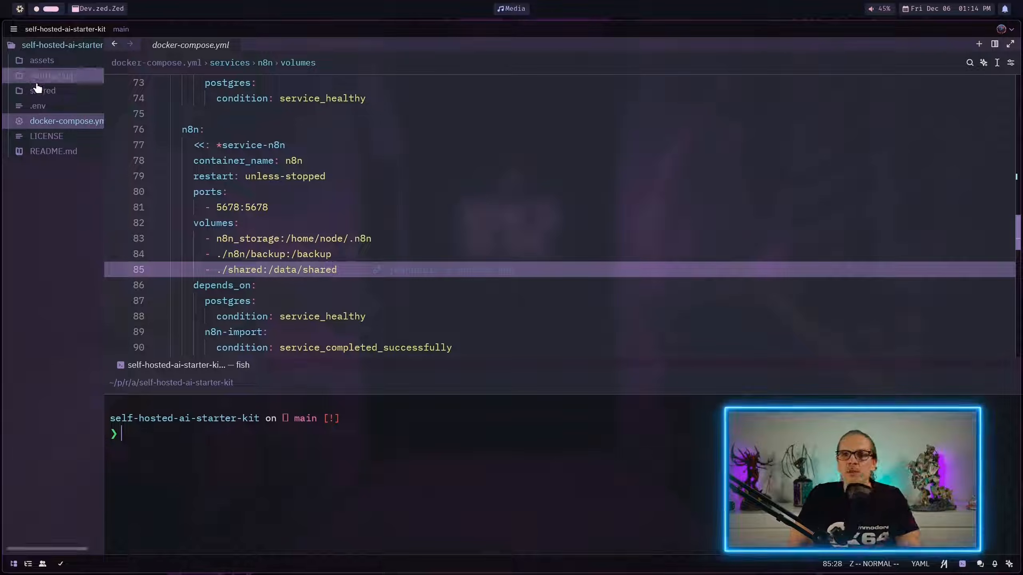
left_click(25, 91)
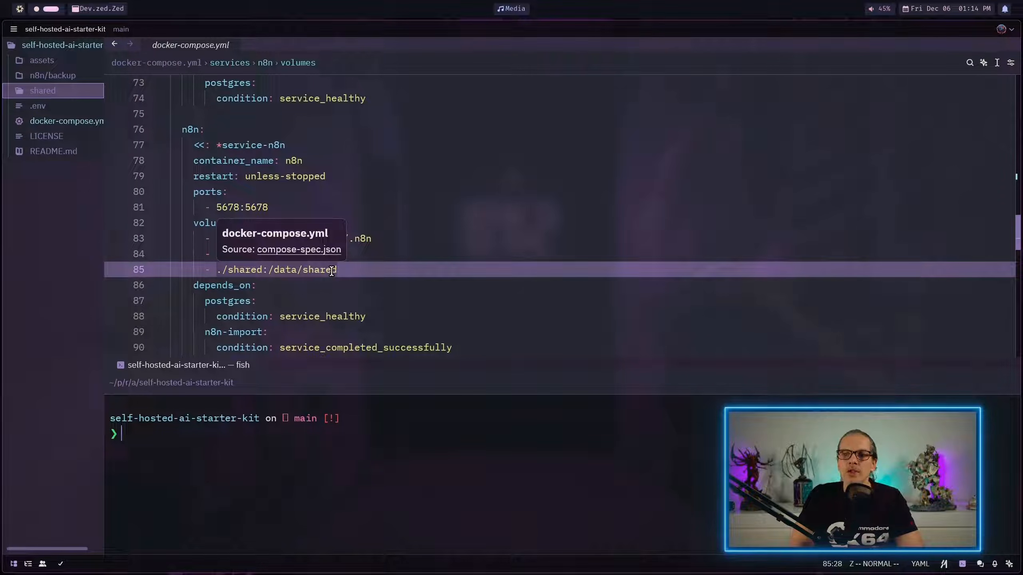
Step: Switch back to n8n and set the Local File Trigger's folder to watch to /data/shared
key("super+1")
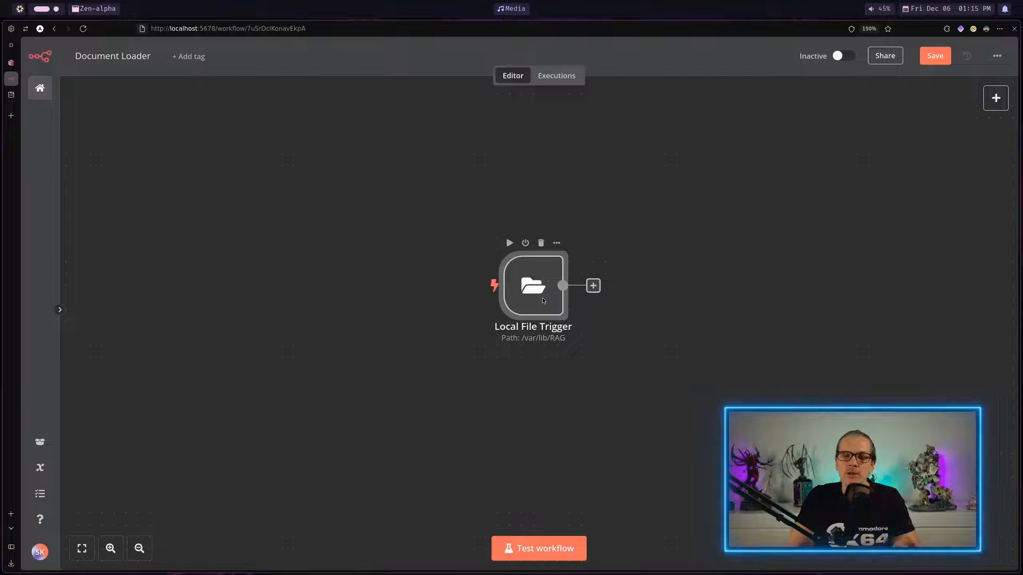
double_click(543, 300)
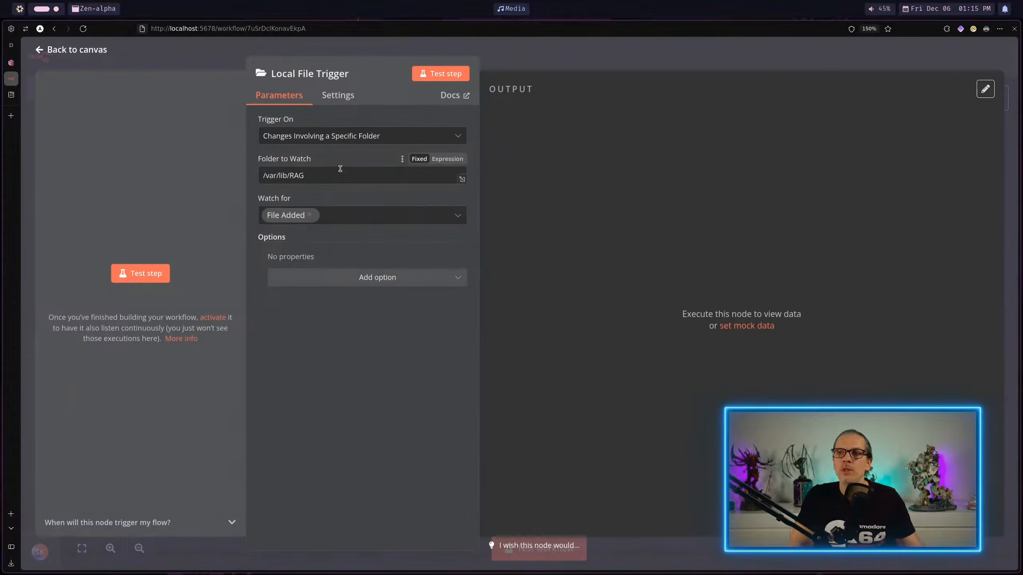
triple_click(334, 179)
type("/data/shared")
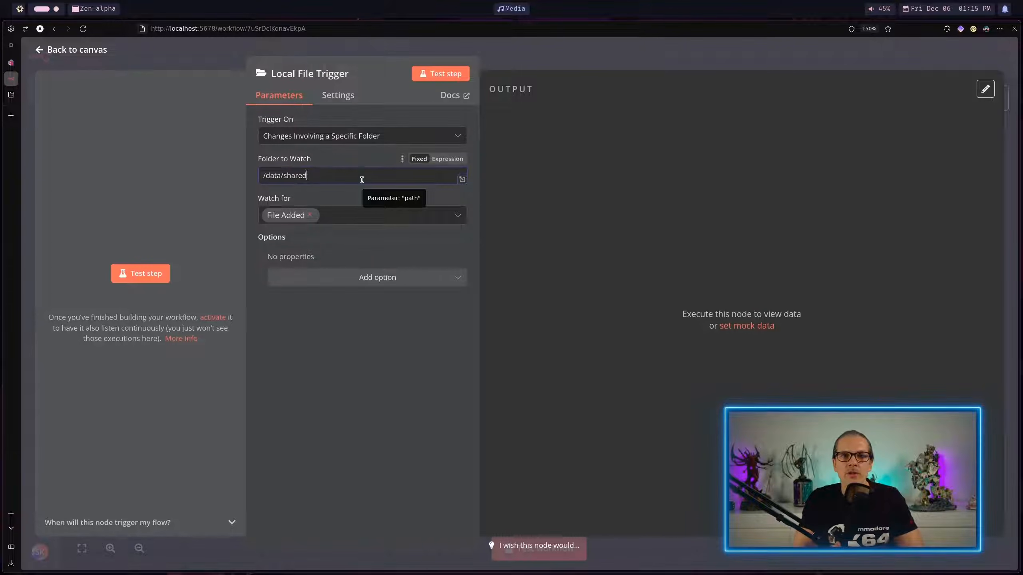
Step: Switch to Zed and locate the shared folder in the project files
key("super+2")
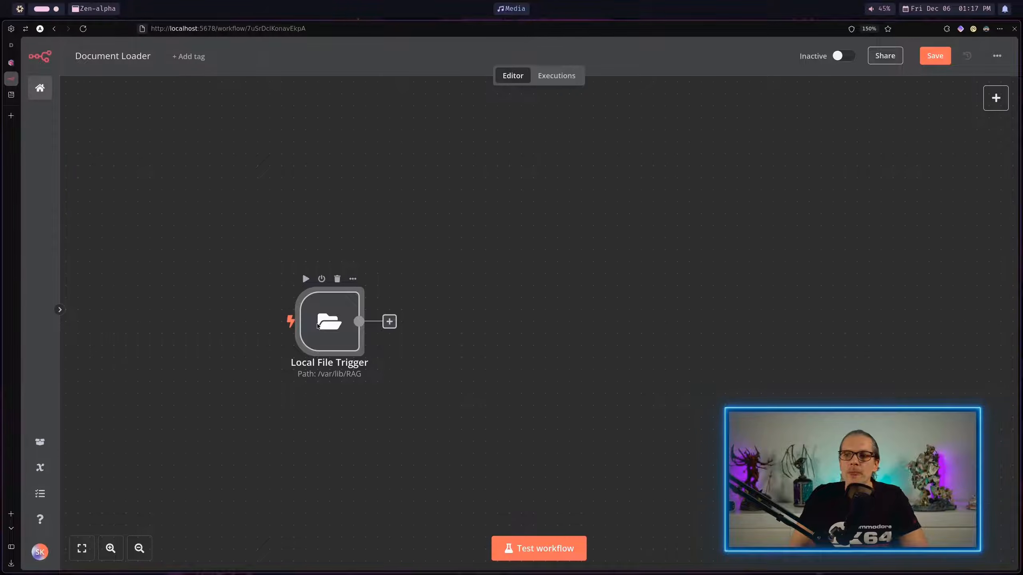
Step: In n8n, open the Local File Trigger node, test the step, and pin its output data
double_click(318, 306)
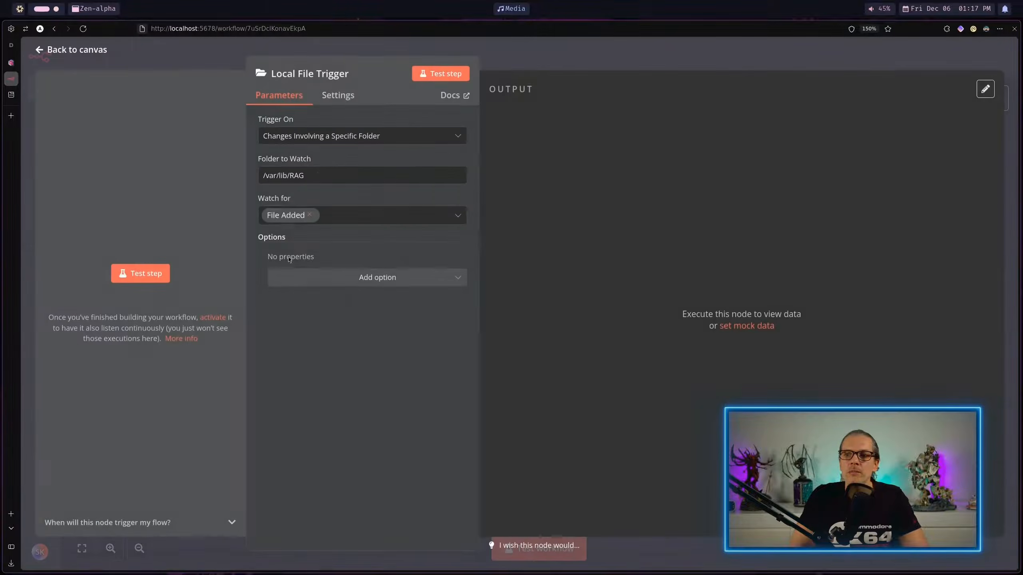
left_click(447, 75)
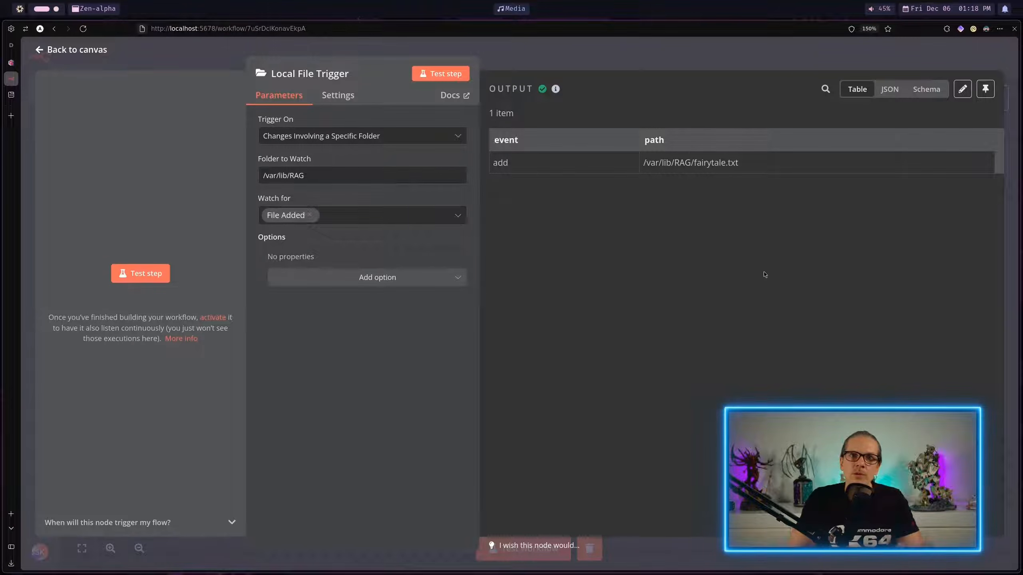
left_click(985, 89)
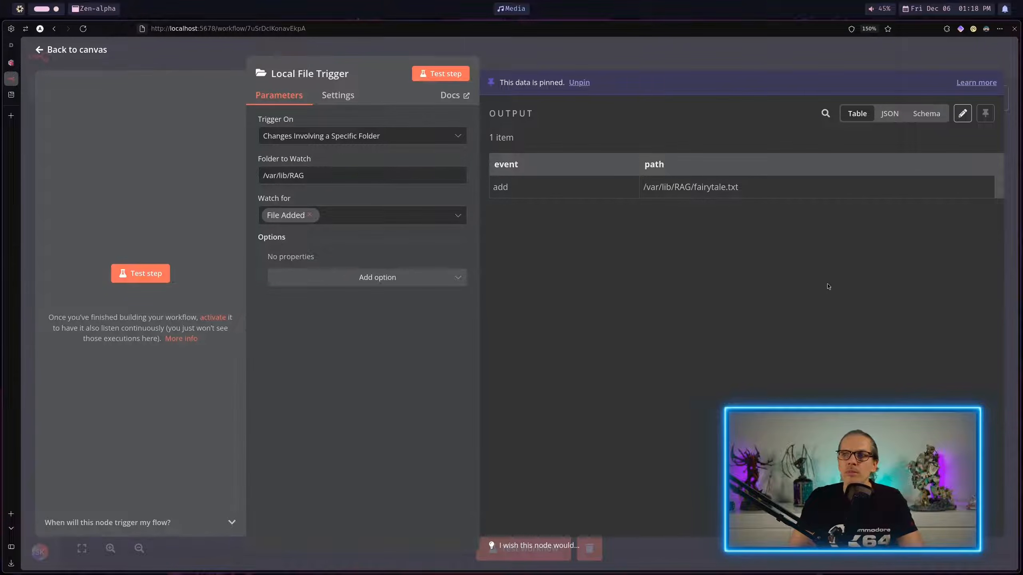
Step: Add a Read/Write Files from Disk node with the Read File(s) From Disk action after the Local File Trigger
key("Escape")
key("Tab")
type("read")
key("Down")
key("Return")
mouse_move(853, 173)
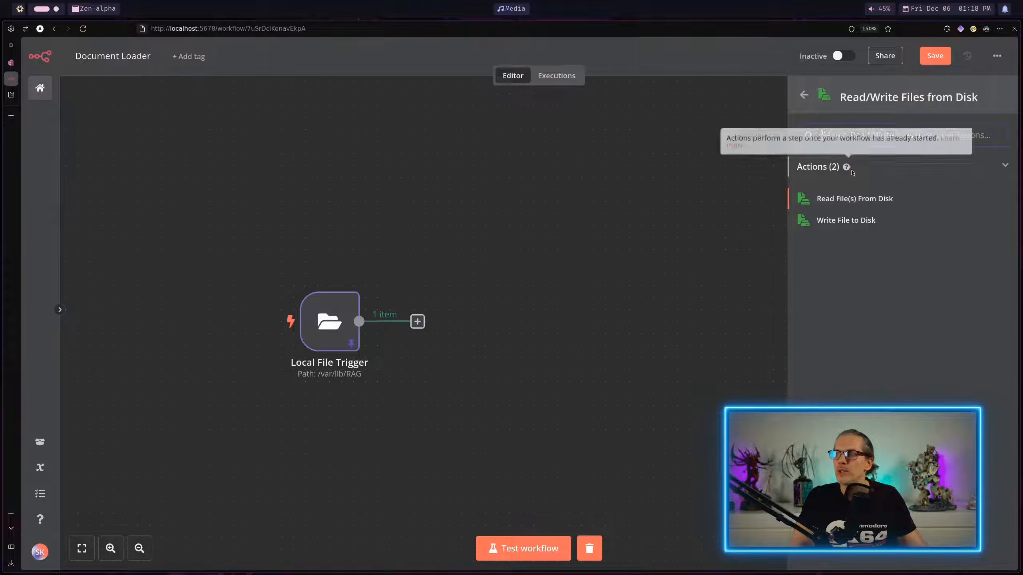
left_click(871, 199)
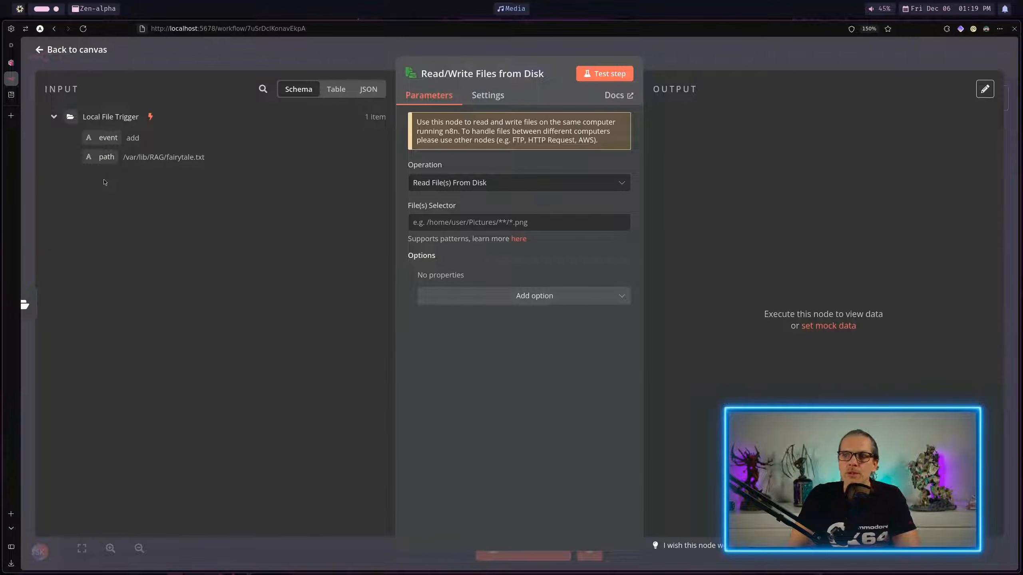
Step: Map the trigger's path value into the File(s) Selector as {{ $json.path }}, test the node, and return to the canvas
left_click_drag(107, 156, 430, 241)
left_click(562, 375)
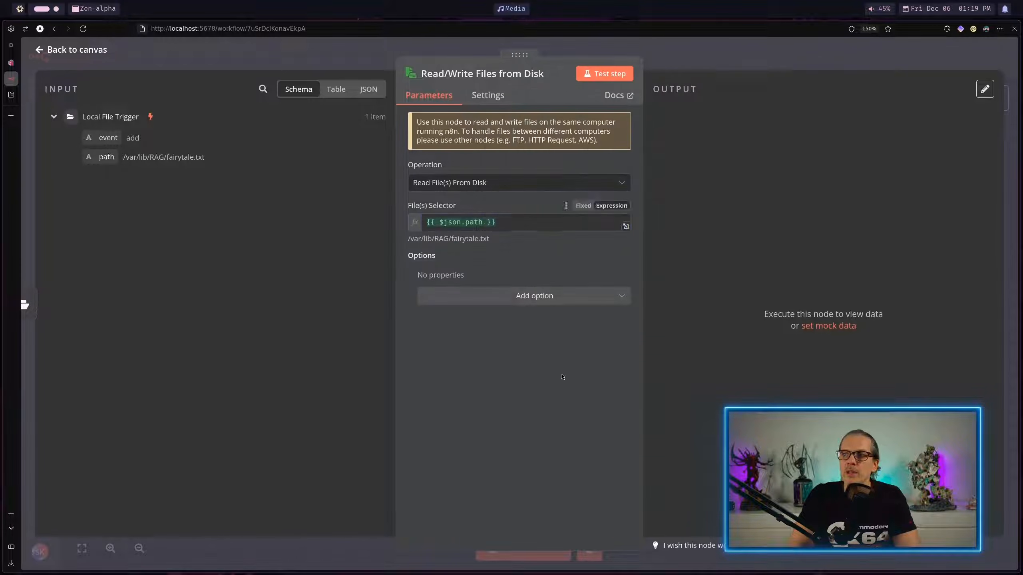
left_click(622, 77)
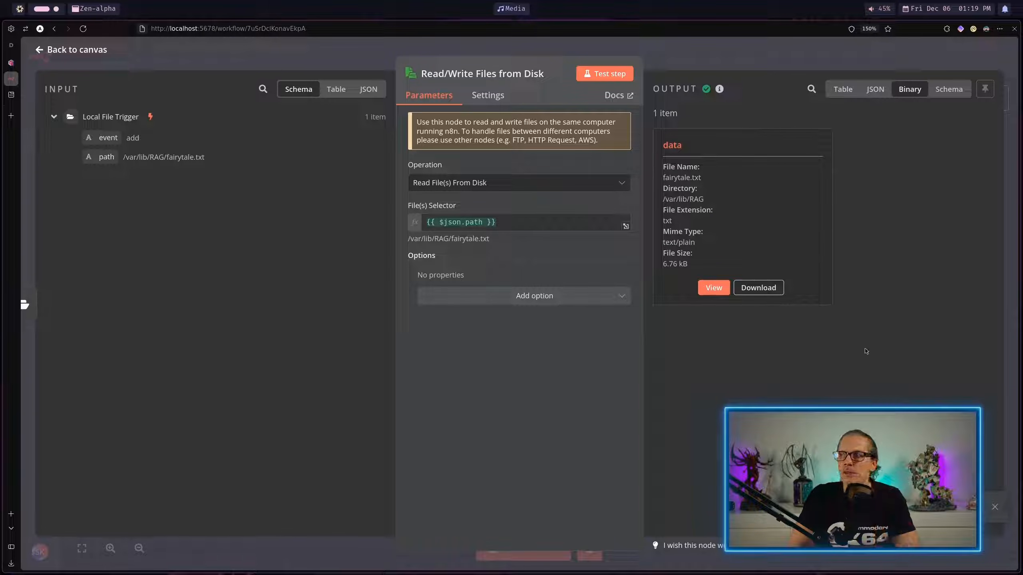
key("Escape")
Step: Add an Extract from File node with the Extract from text file action after the Read/Write Files from Disk node
key("Tab")
type("extr")
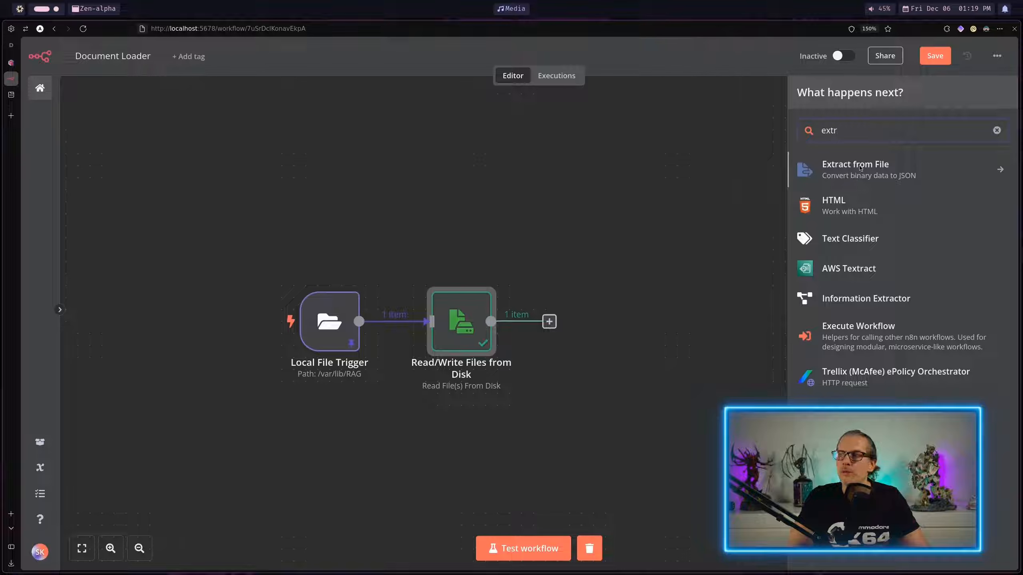
left_click(860, 169)
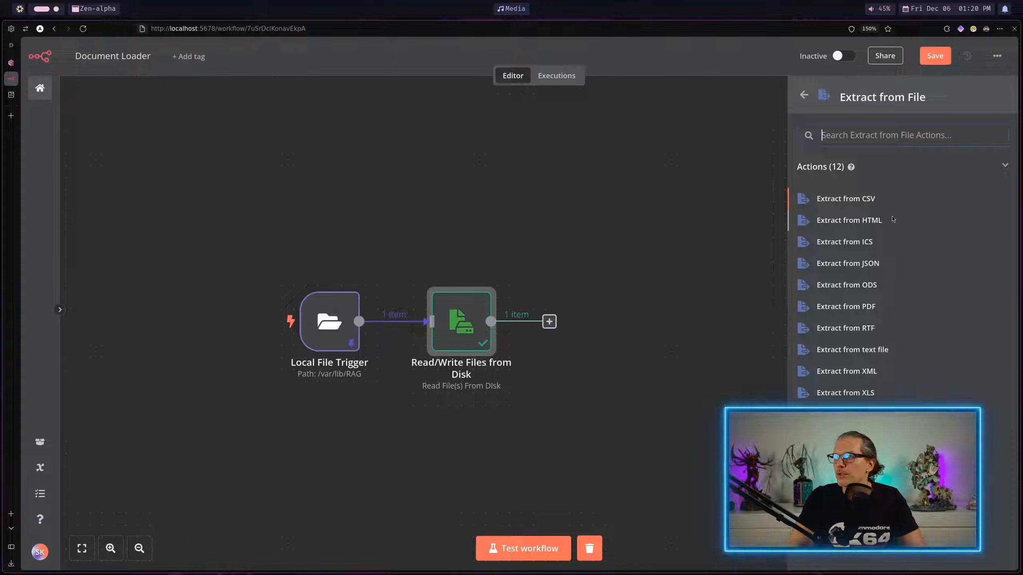
left_click(846, 350)
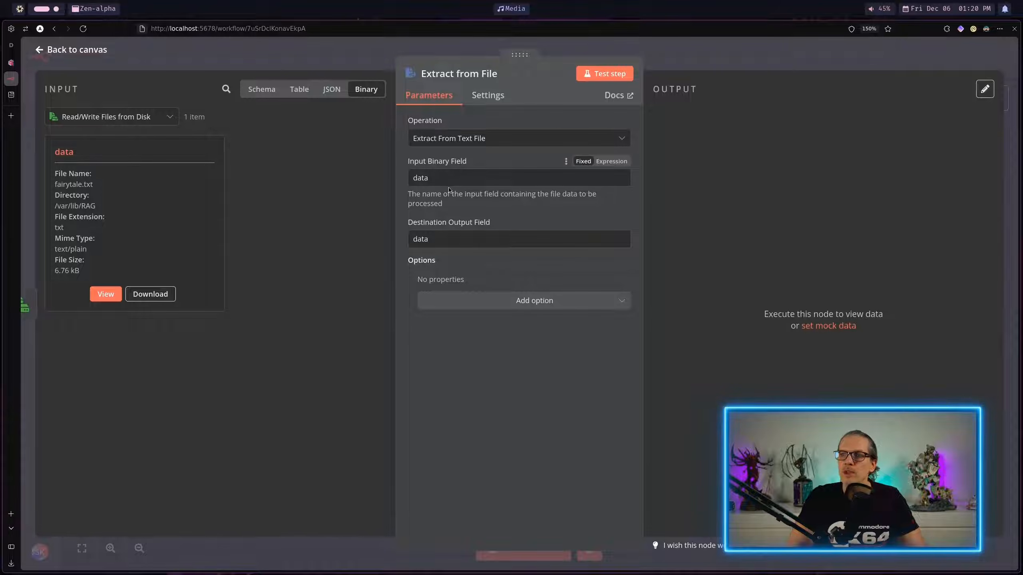
Step: Check the input and output field names in Extract from File, test the node, and review the extracted text
left_click(439, 178)
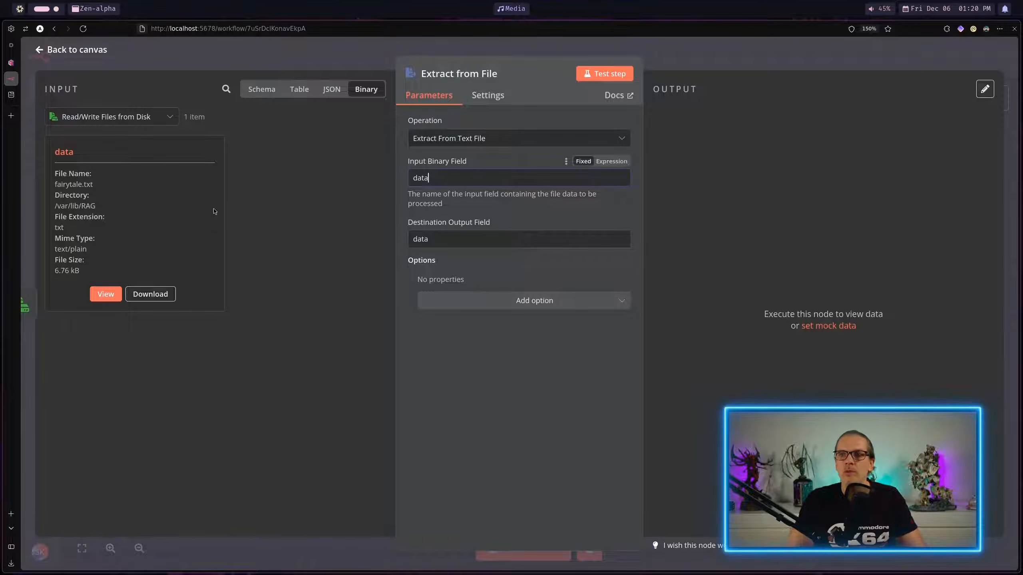
left_click_drag(447, 180, 410, 171)
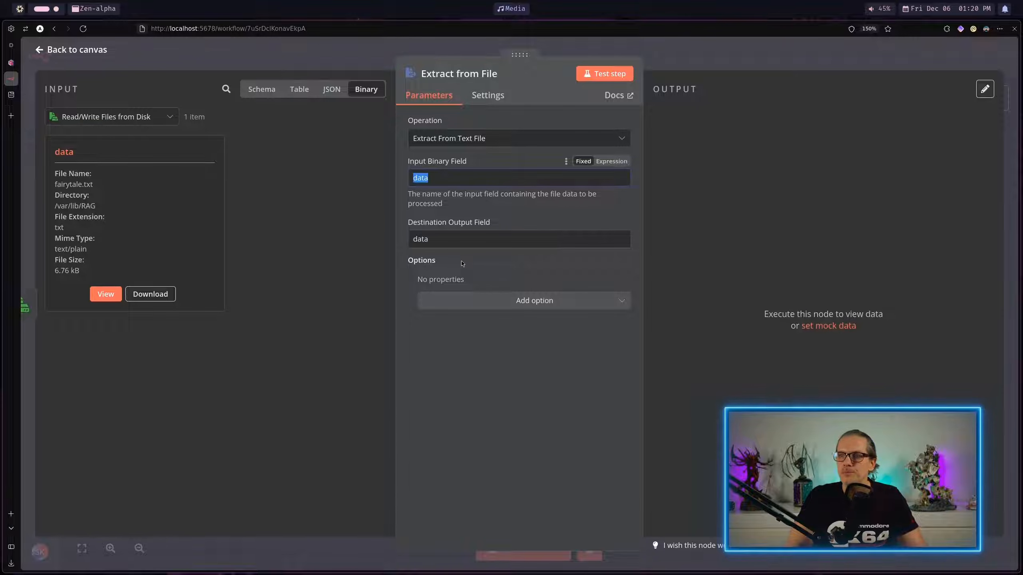
left_click(429, 240)
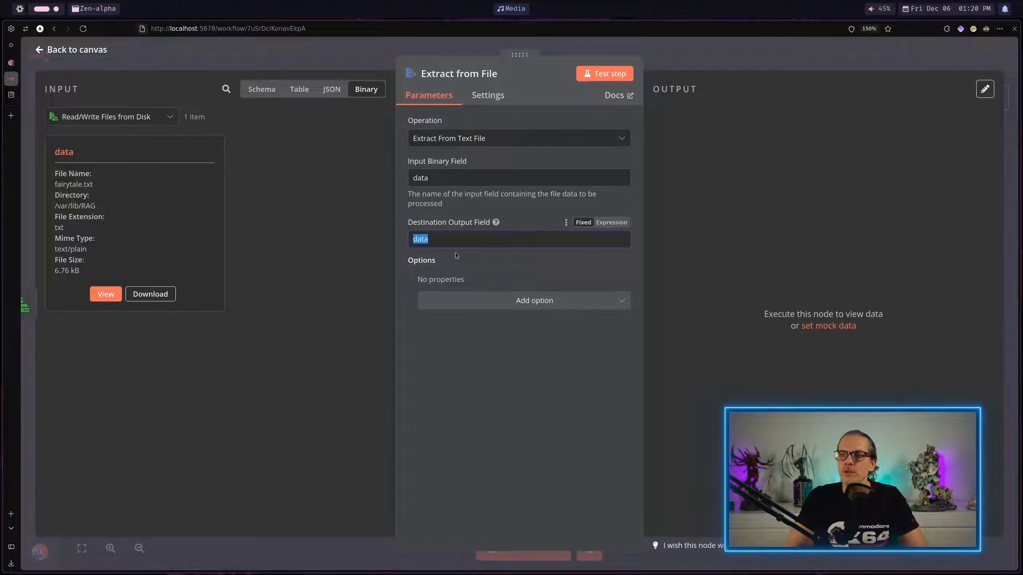
left_click(608, 75)
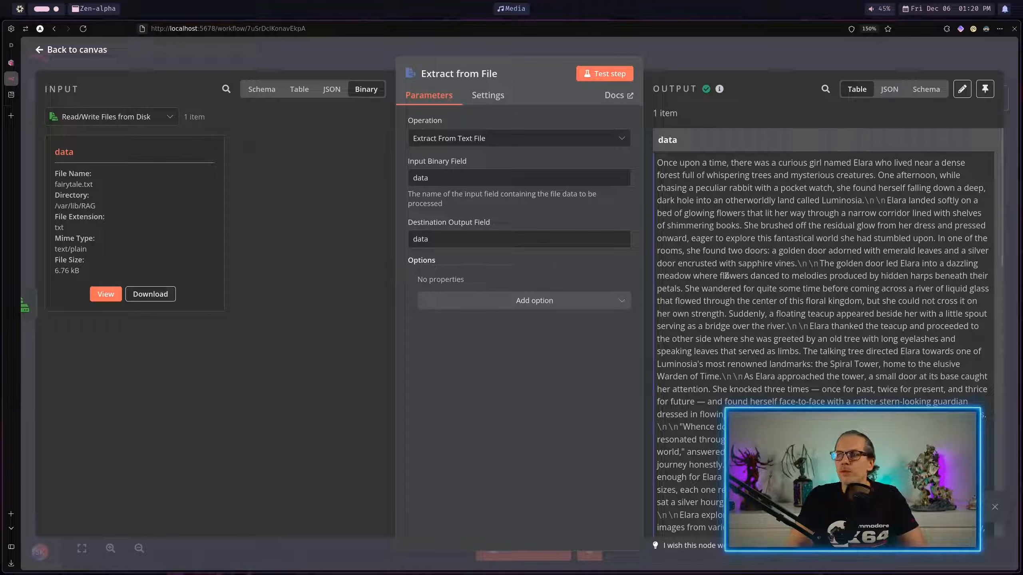
scroll(769, 289, "down", 6)
scroll(769, 288, "up", 6)
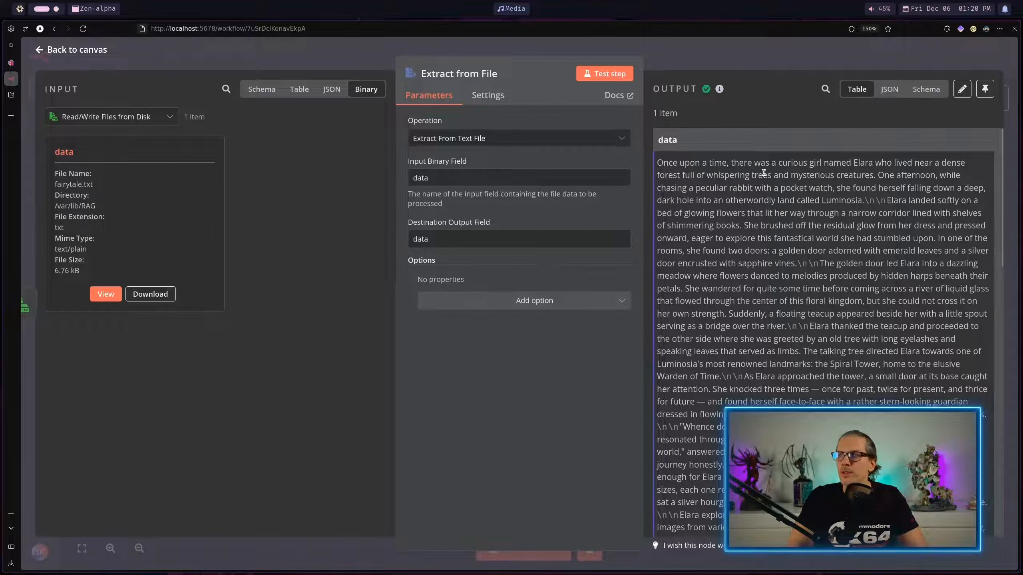
key("Escape")
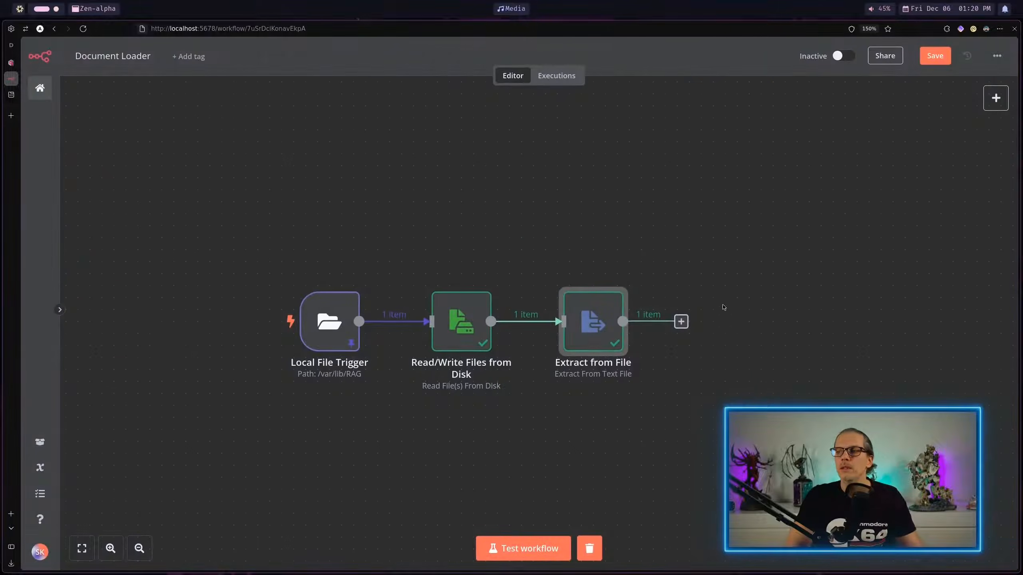
Step: Add a Qdrant Vector Store node with the Add documents to vector store action after Extract from File
left_click(681, 323)
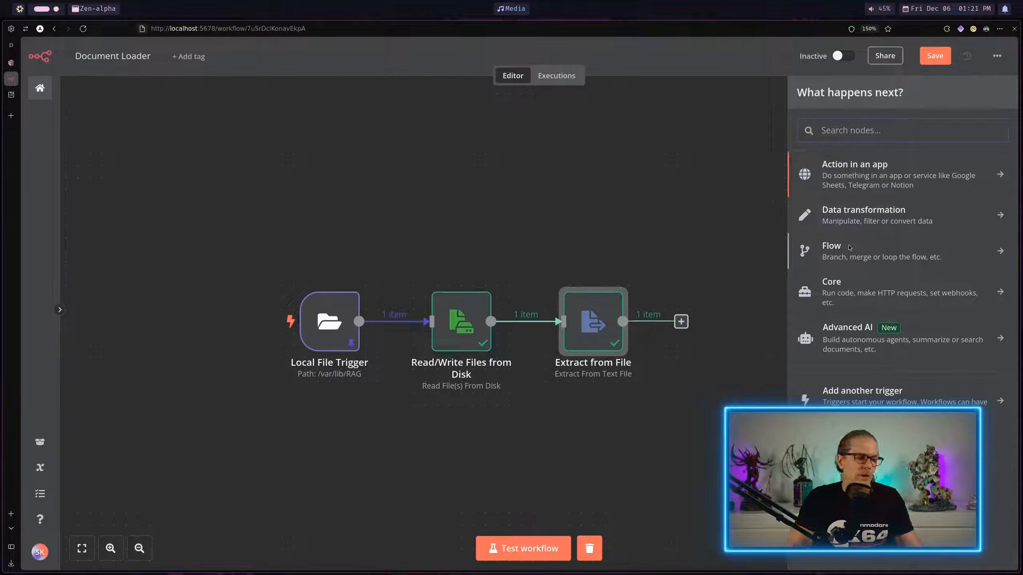
type("qdr")
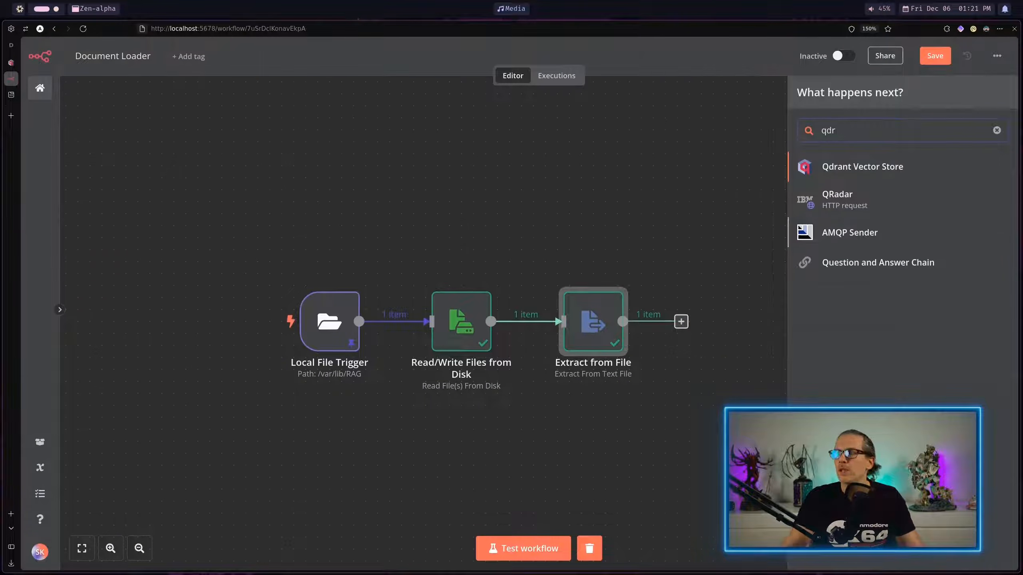
key("Return")
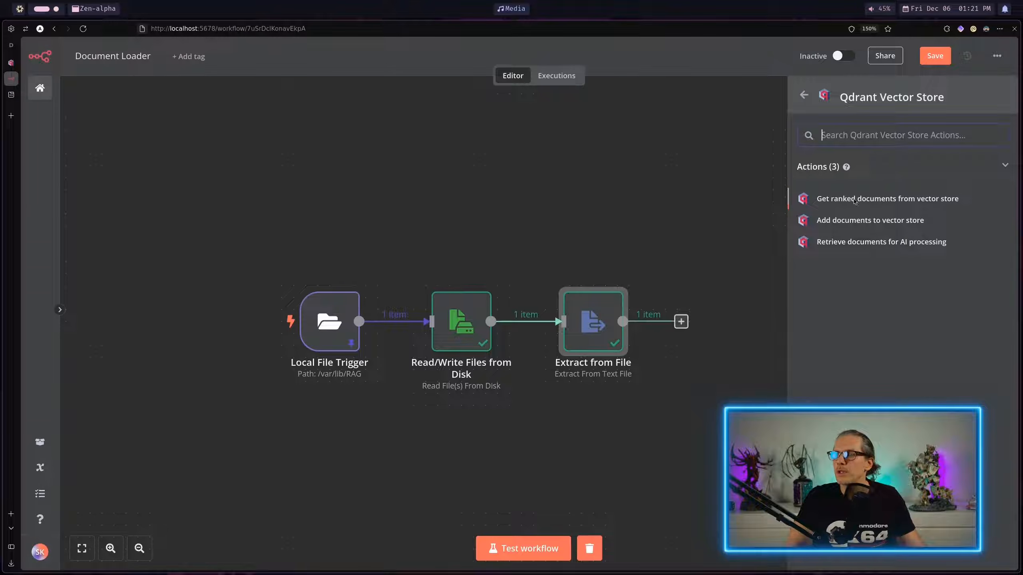
left_click(842, 221)
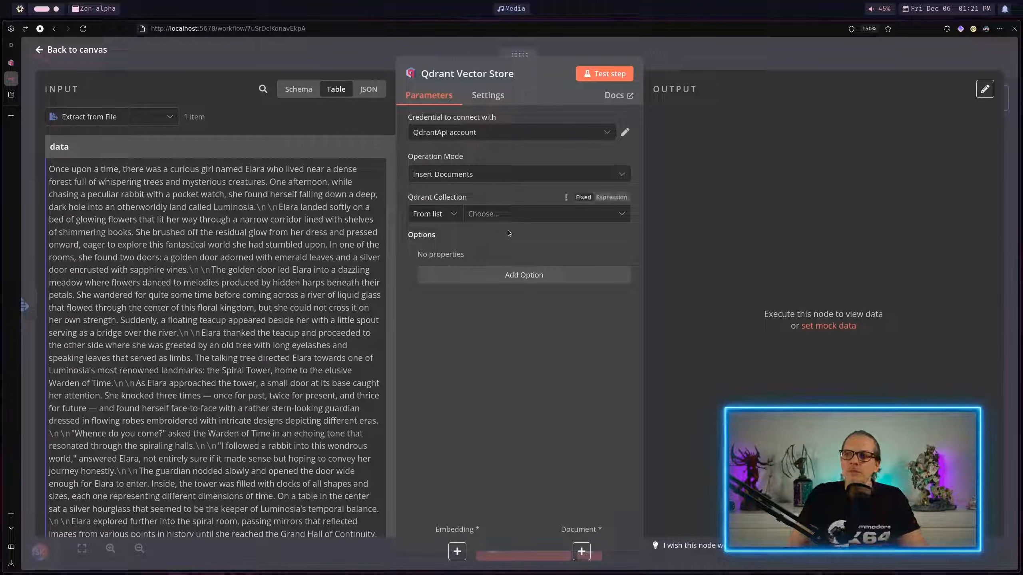
Step: Specify the Qdrant collection By ID as n8n_demo_db and return to the canvas
left_click(507, 214)
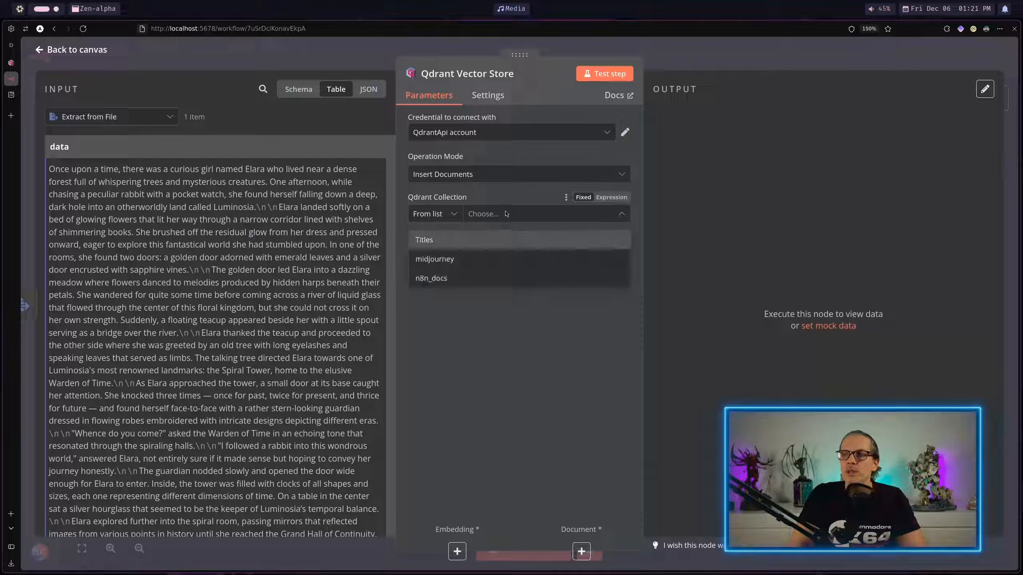
left_click(492, 196)
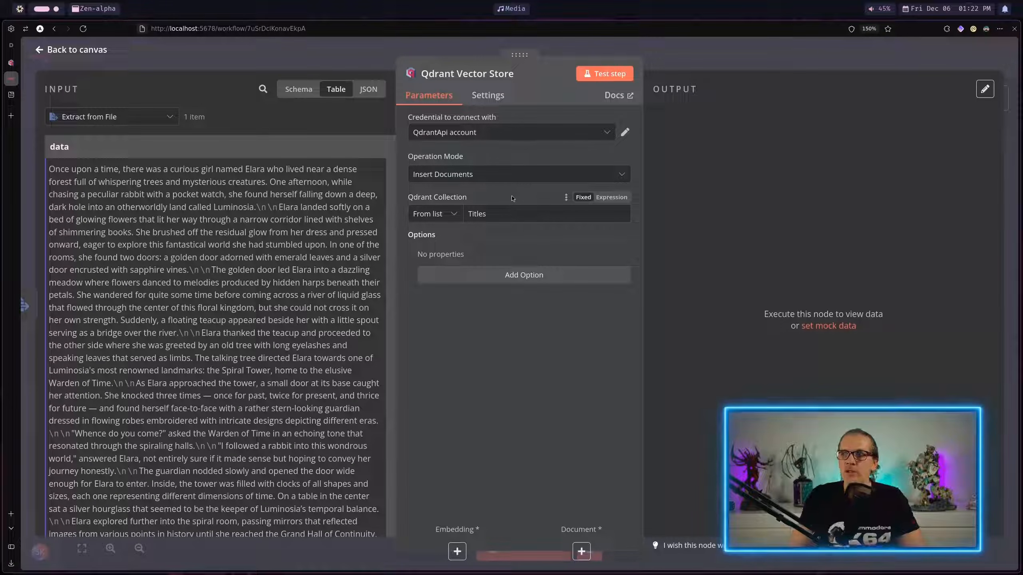
left_click(438, 215)
left_click(437, 262)
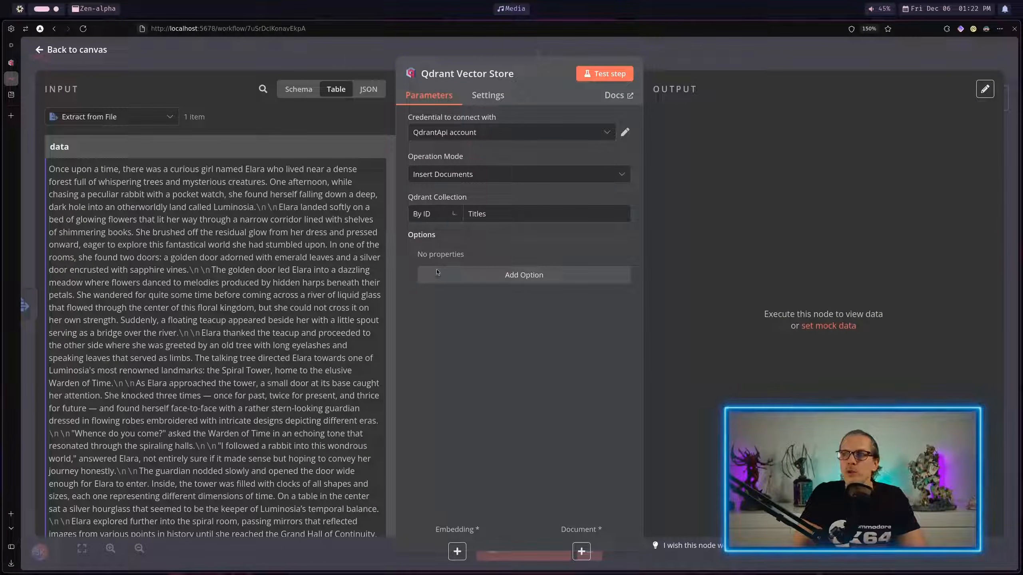
left_click_drag(489, 217, 461, 215)
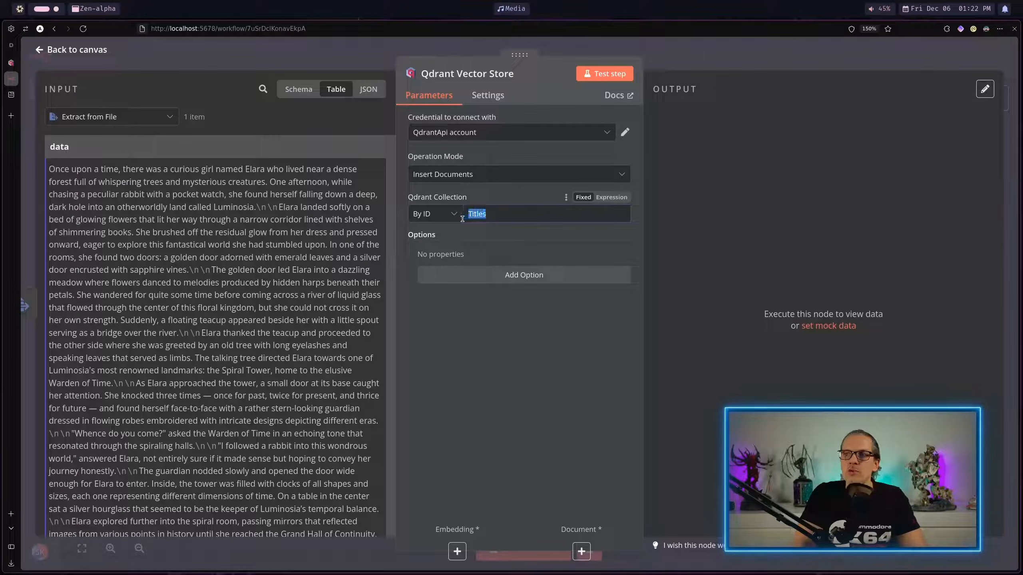
type("n8n_demo_db")
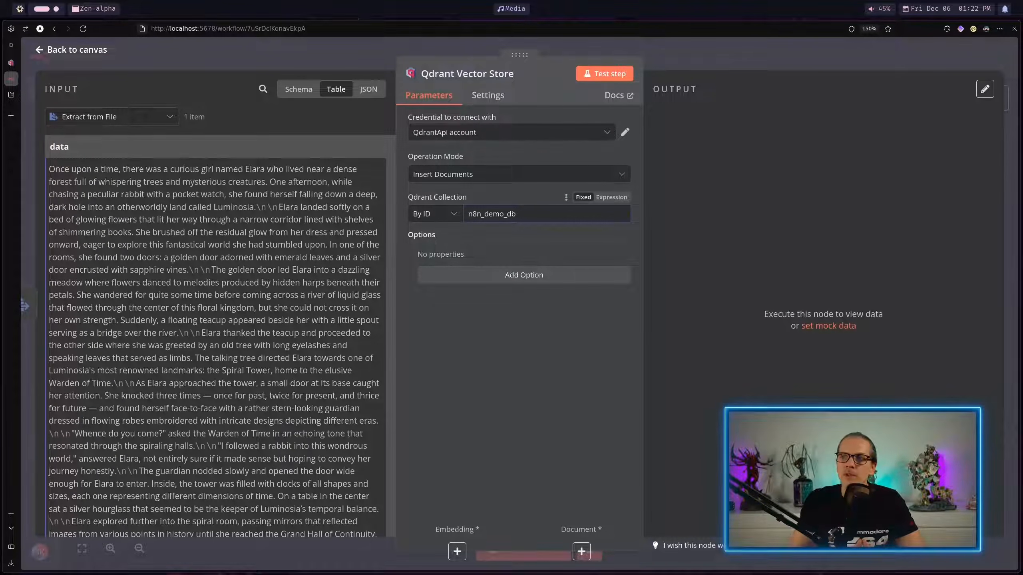
key("Escape")
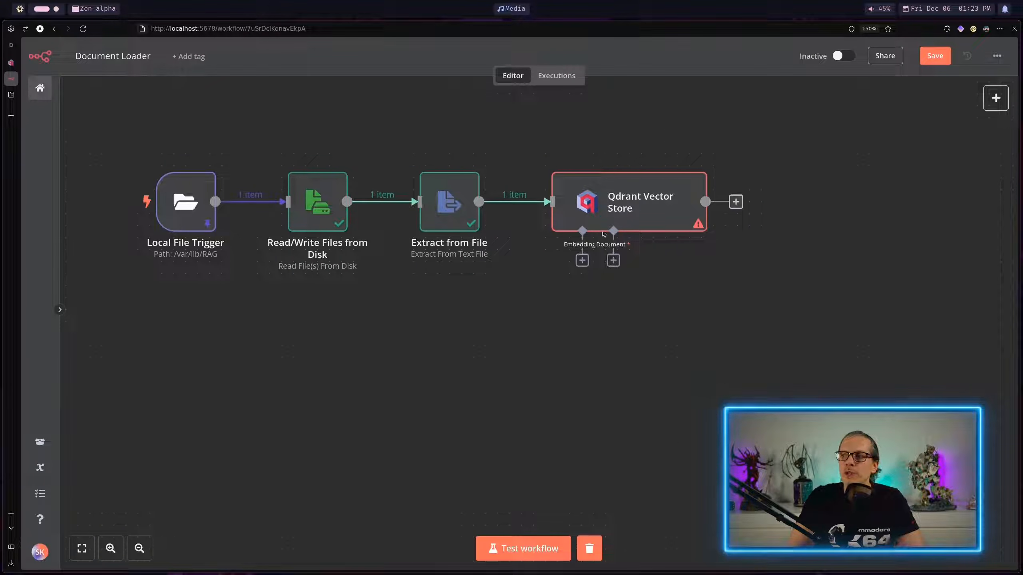
Step: Attach an Embeddings Ollama node to the Qdrant Vector Store and set its model to nomic-embed-text:latest
left_click(582, 260)
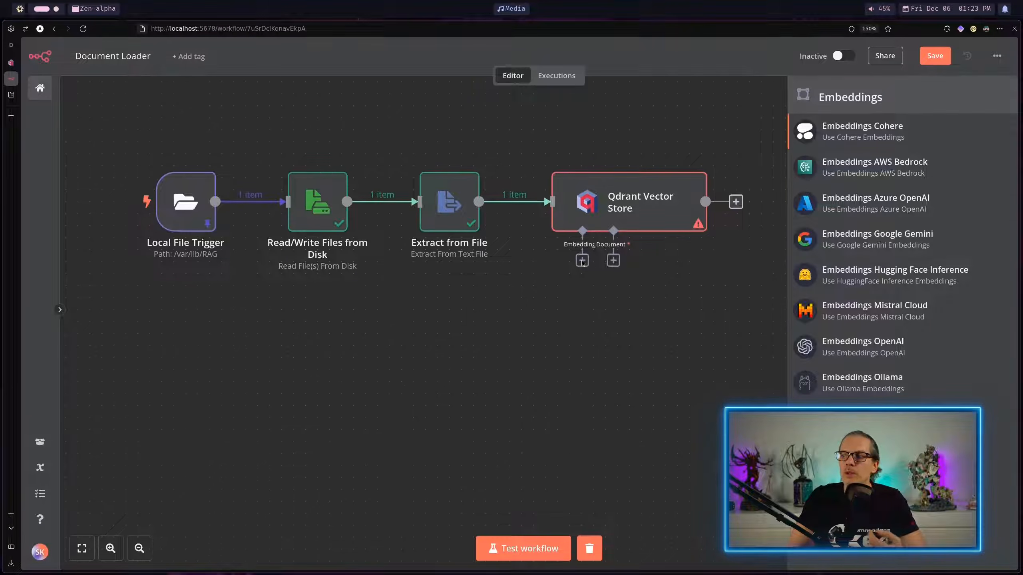
left_click(826, 383)
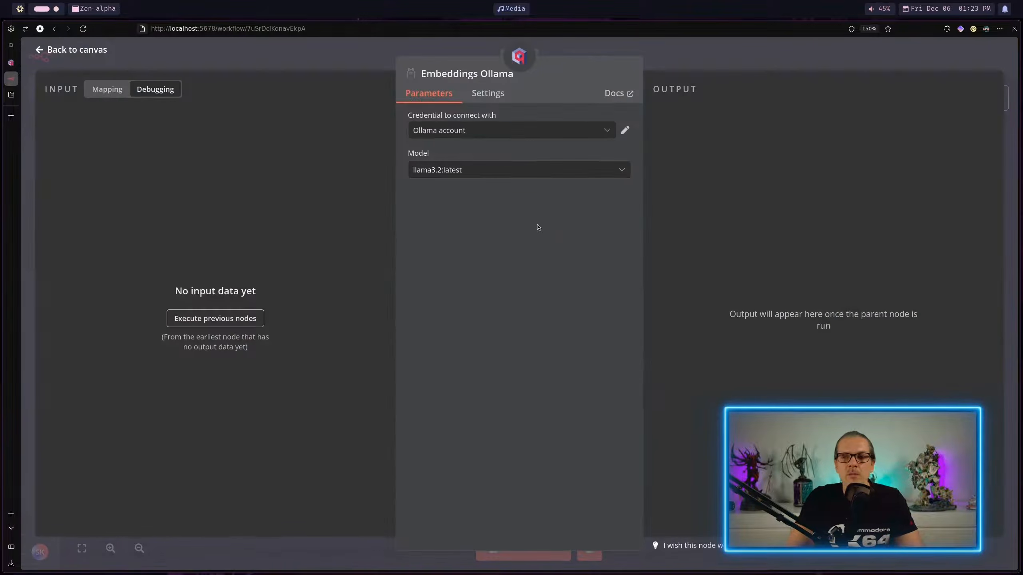
left_click(517, 173)
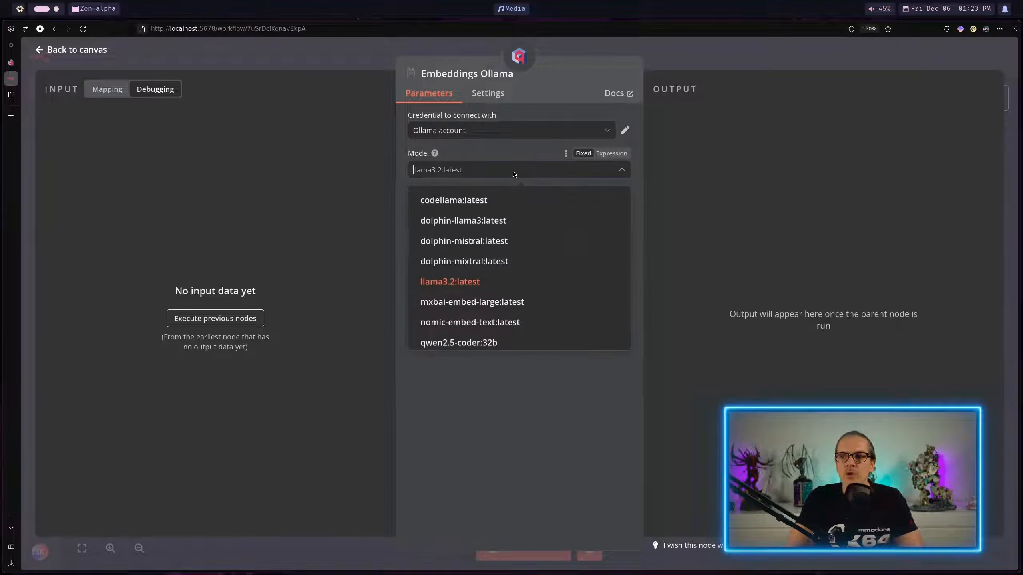
left_click(516, 321)
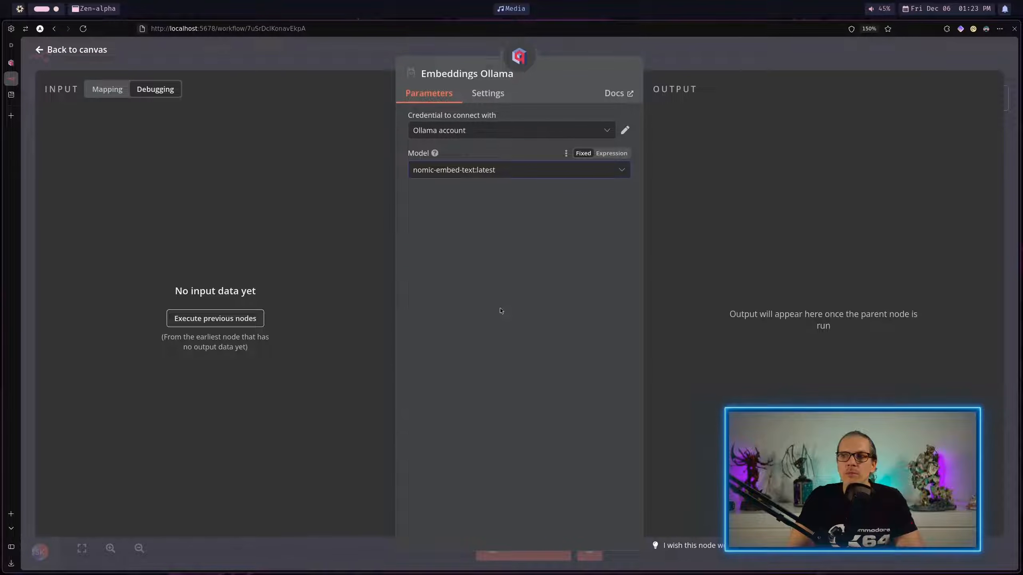
left_click(707, 64)
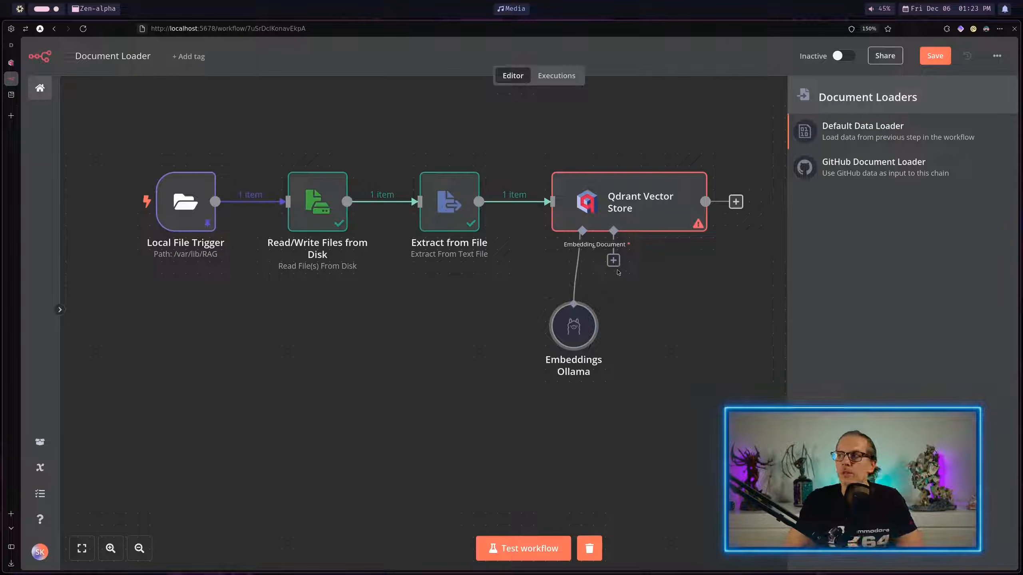
Step: Attach a Default Data Loader as the vector store's document input, using the Load All Input Data mode
left_click(851, 138)
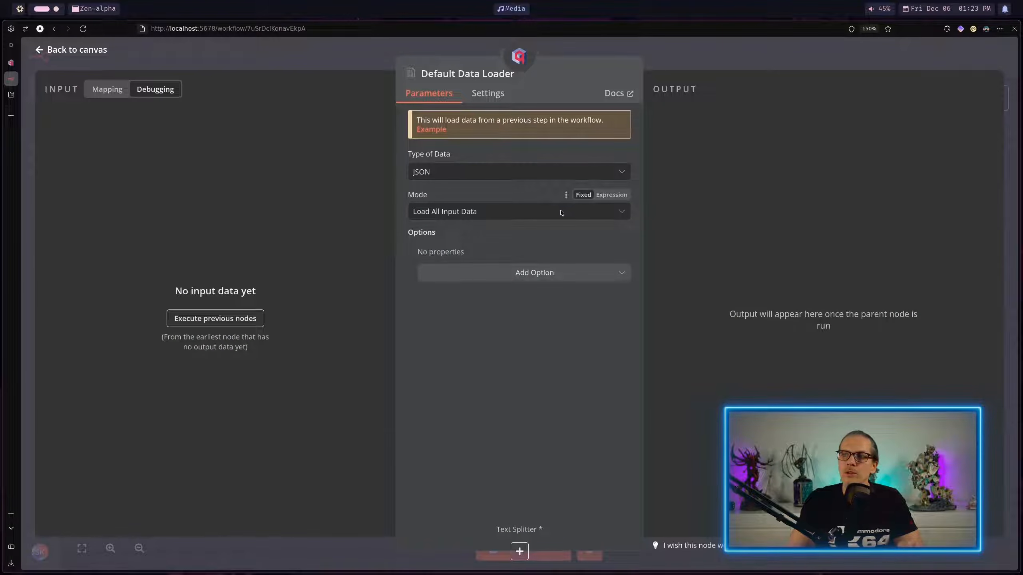
left_click(546, 219)
left_click(458, 243)
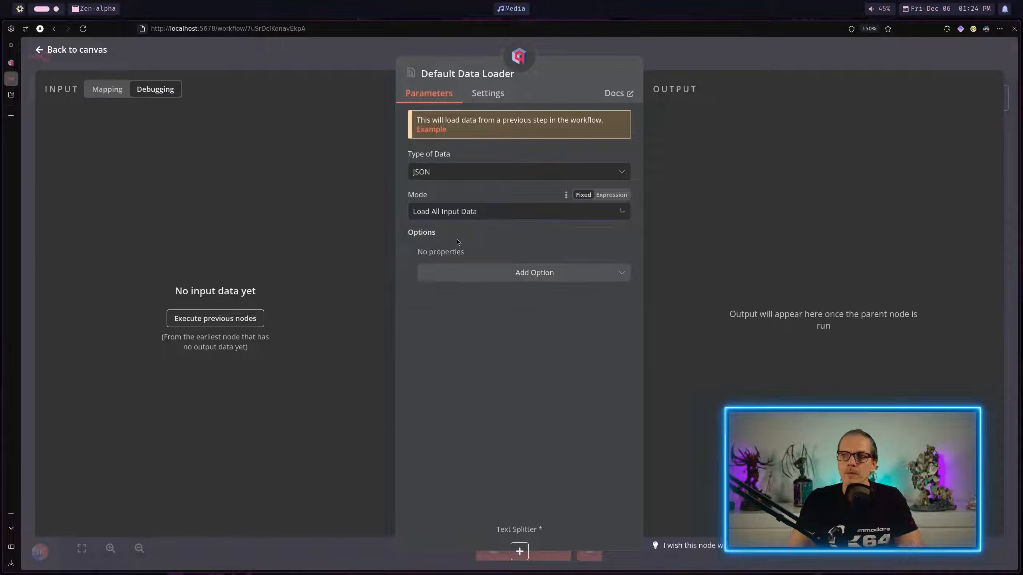
left_click(456, 216)
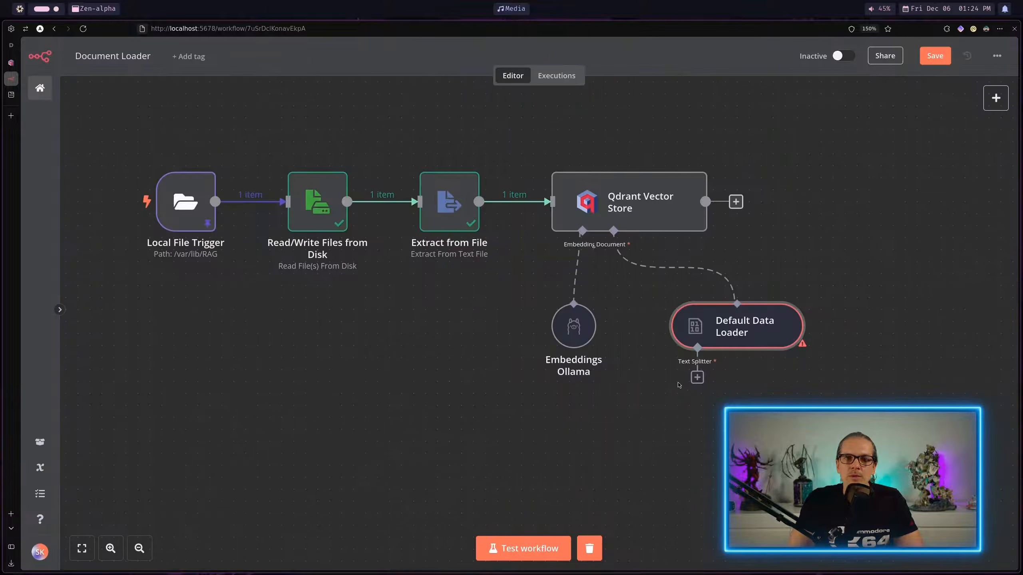
Step: Attach a Recursive Character Text Splitter to the Default Data Loader, keeping its chunk size at 1000
left_click(697, 377)
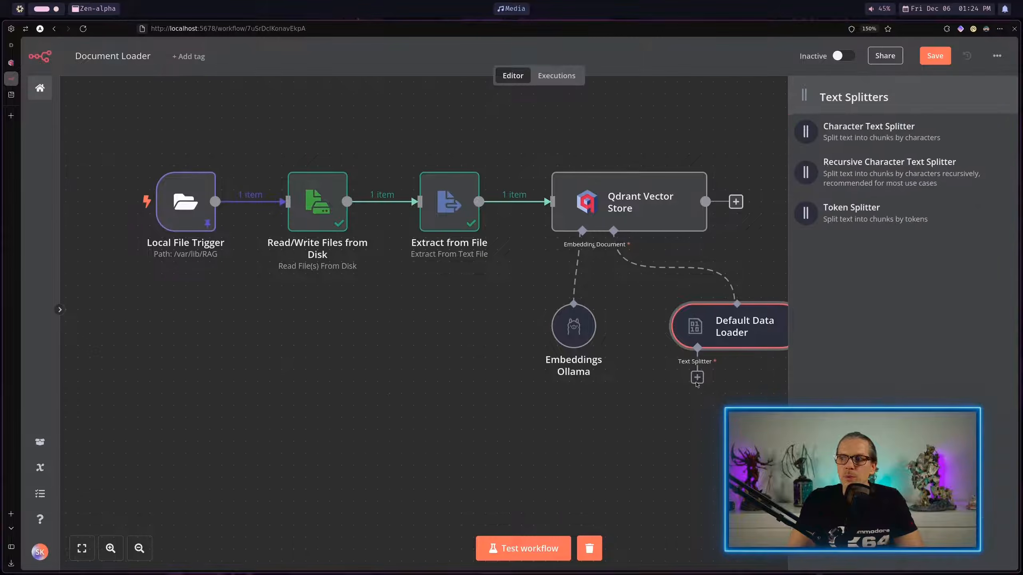
left_click(857, 176)
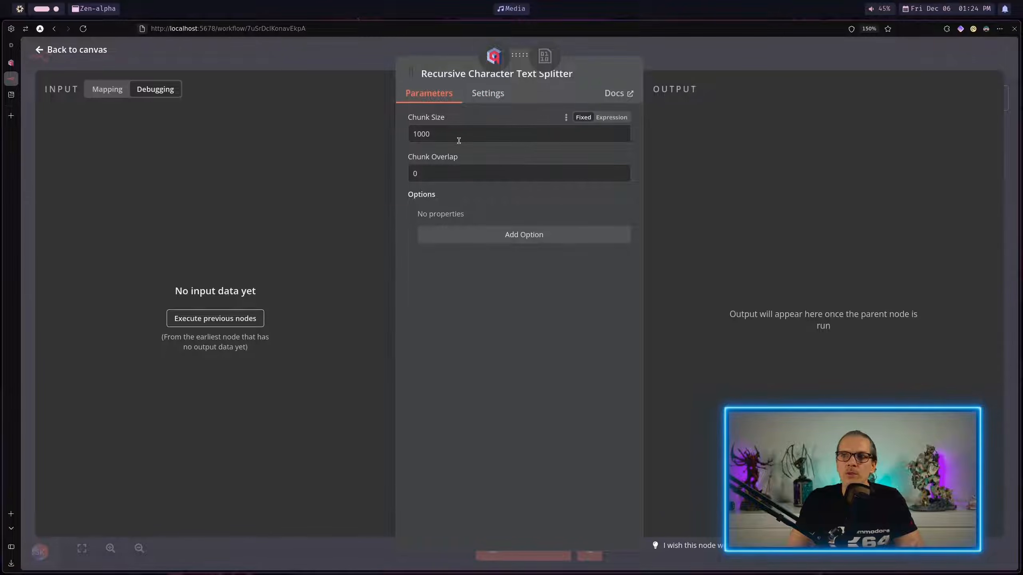
double_click(422, 134)
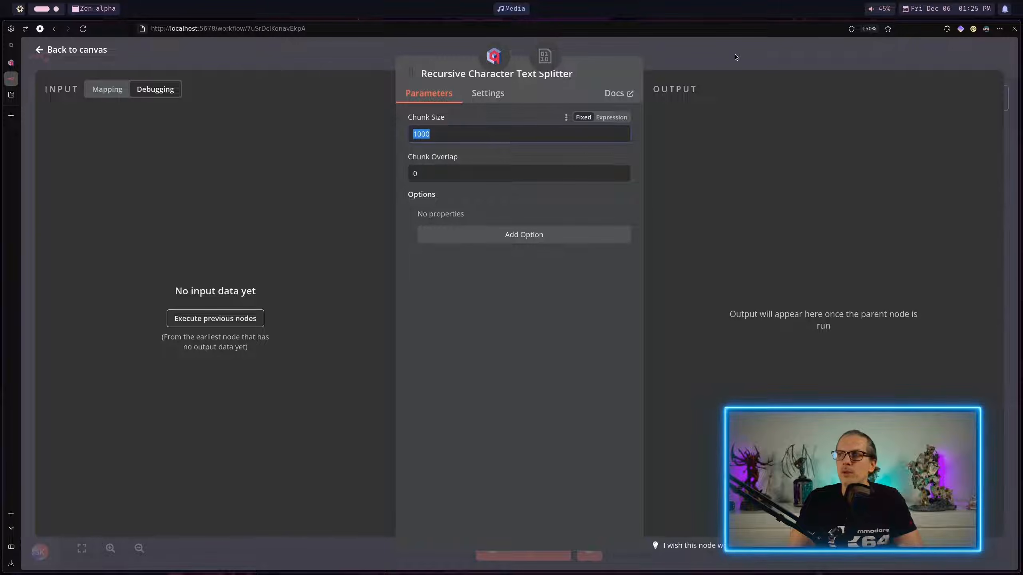
key("Escape")
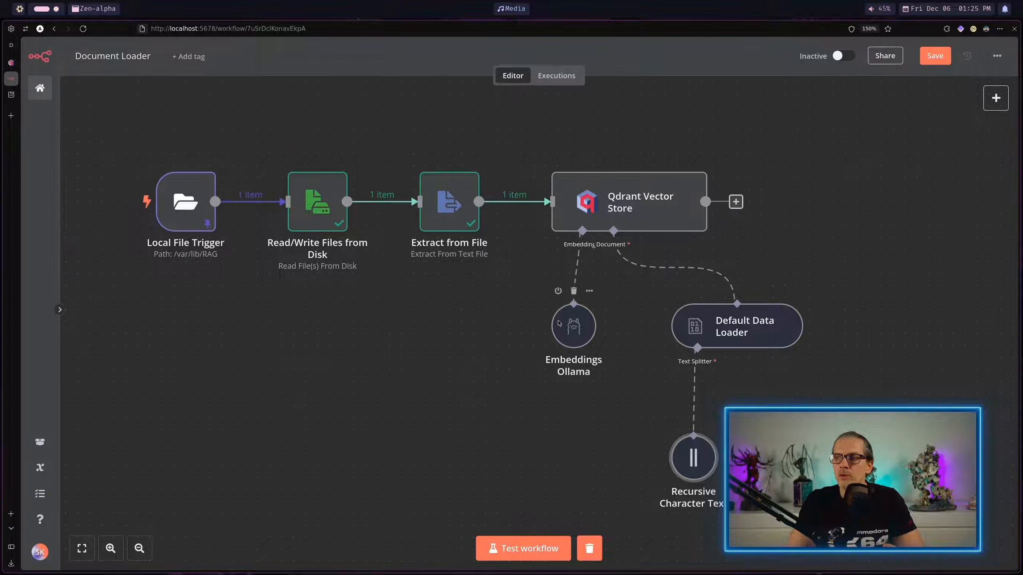
Step: Reopen the Embeddings Ollama node and set its model to llama3.2:latest
double_click(572, 325)
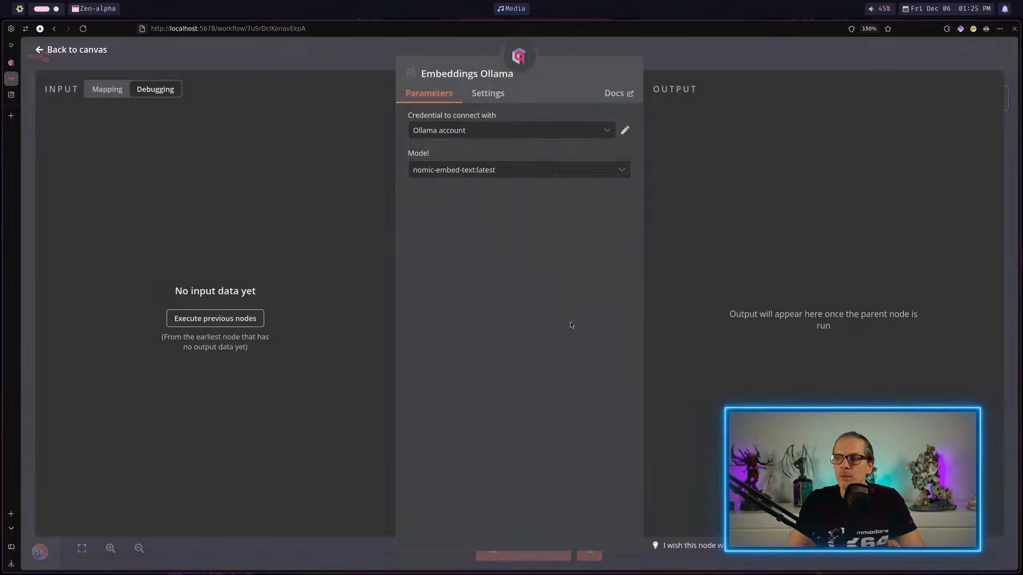
left_click(652, 72)
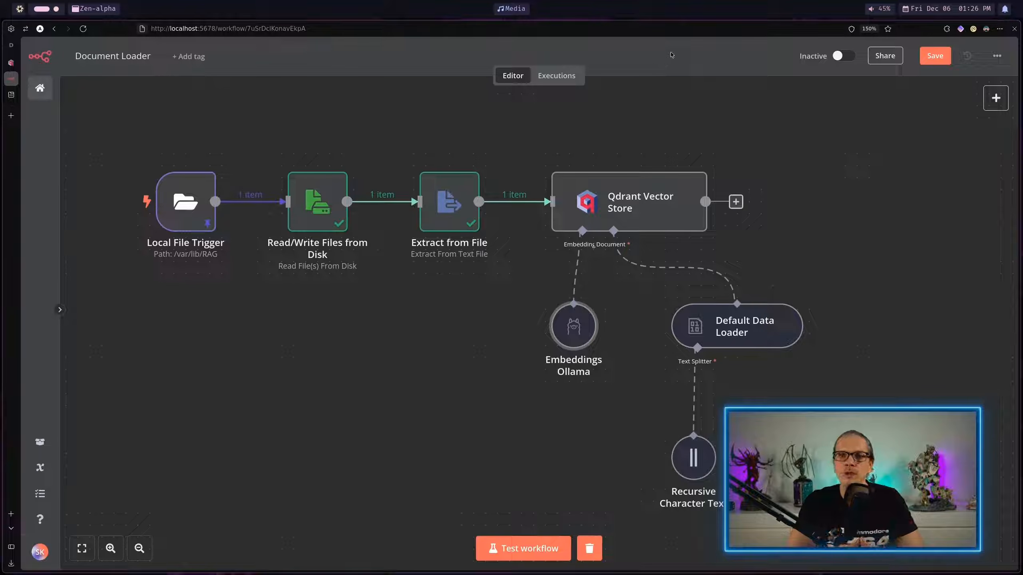
mouse_move(582, 337)
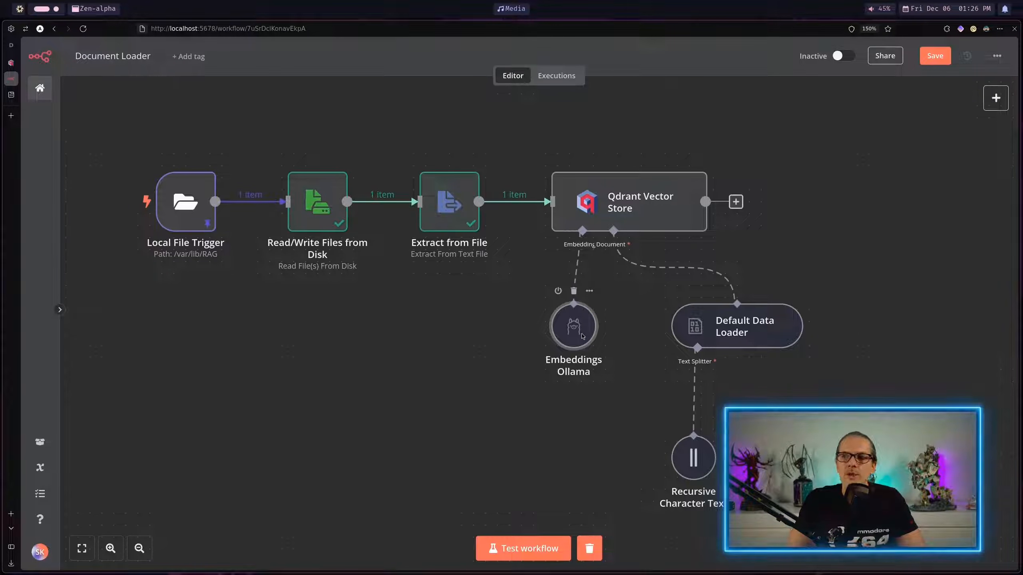
double_click(583, 336)
left_click(481, 171)
left_click(463, 279)
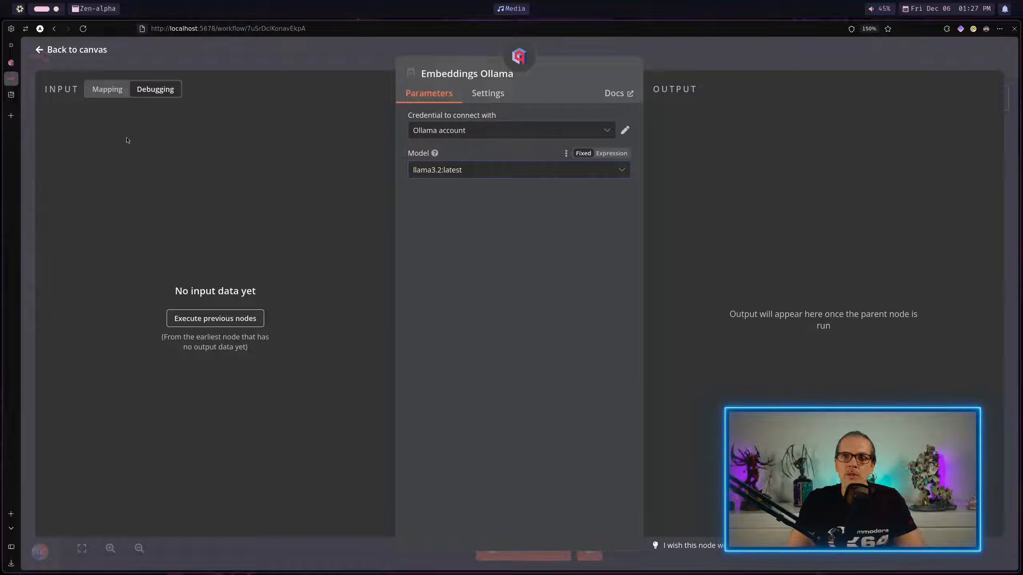
Step: Switch to the Ollama website, filter the model library to Embedding models, and open the nomic-embed-text page
left_click(11, 95)
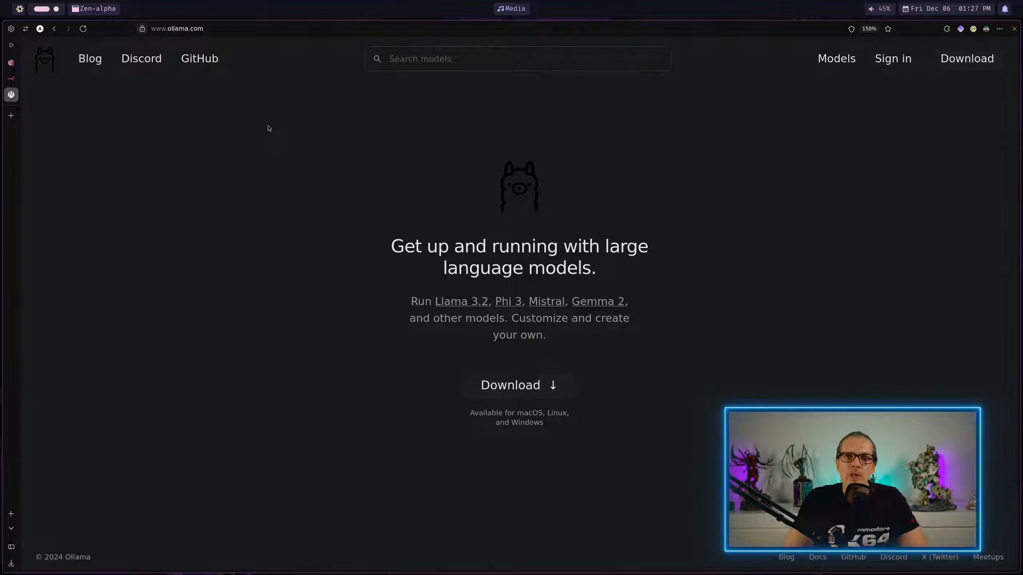
left_click(451, 56)
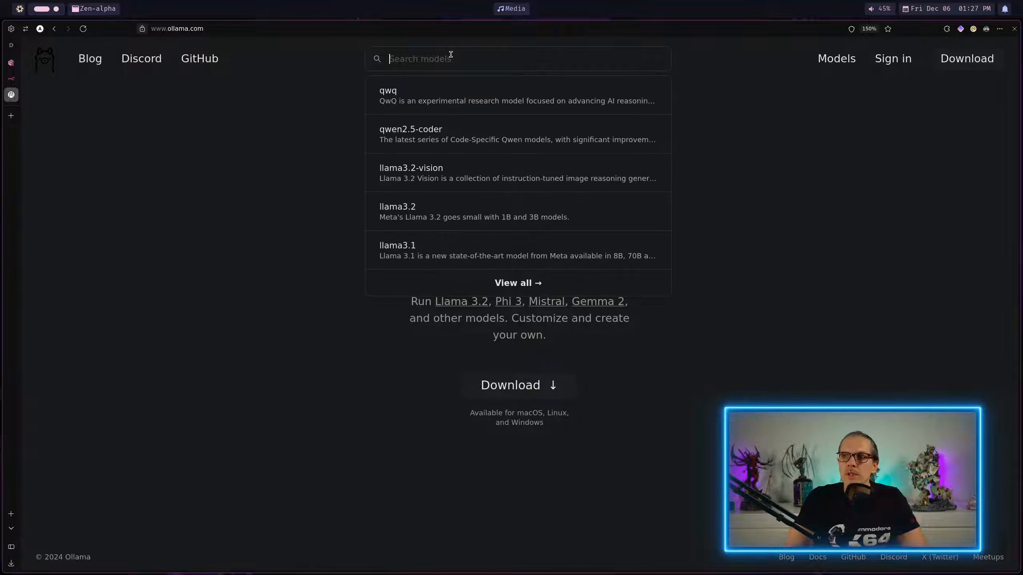
left_click(523, 282)
left_click(383, 185)
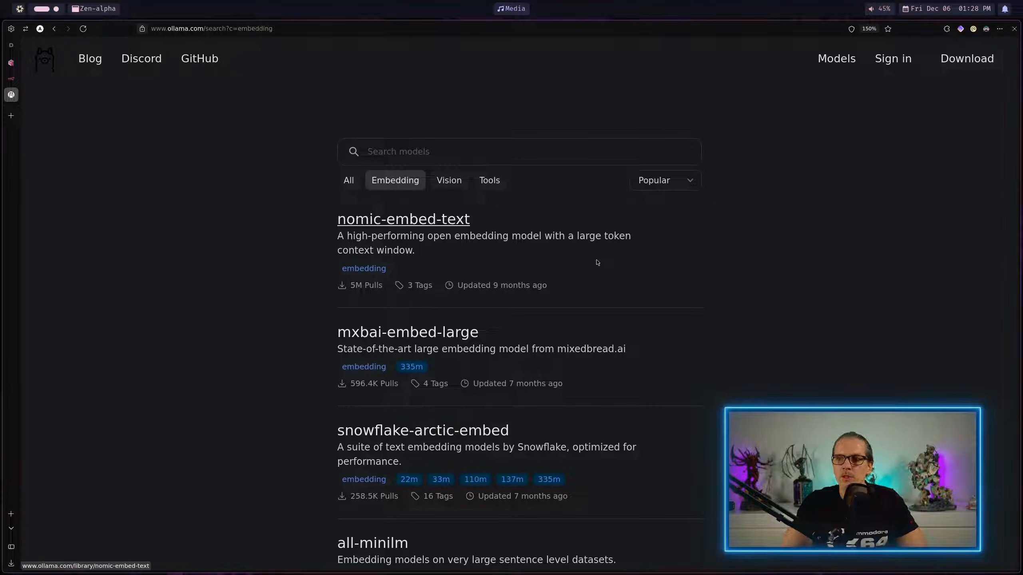
left_click(447, 224)
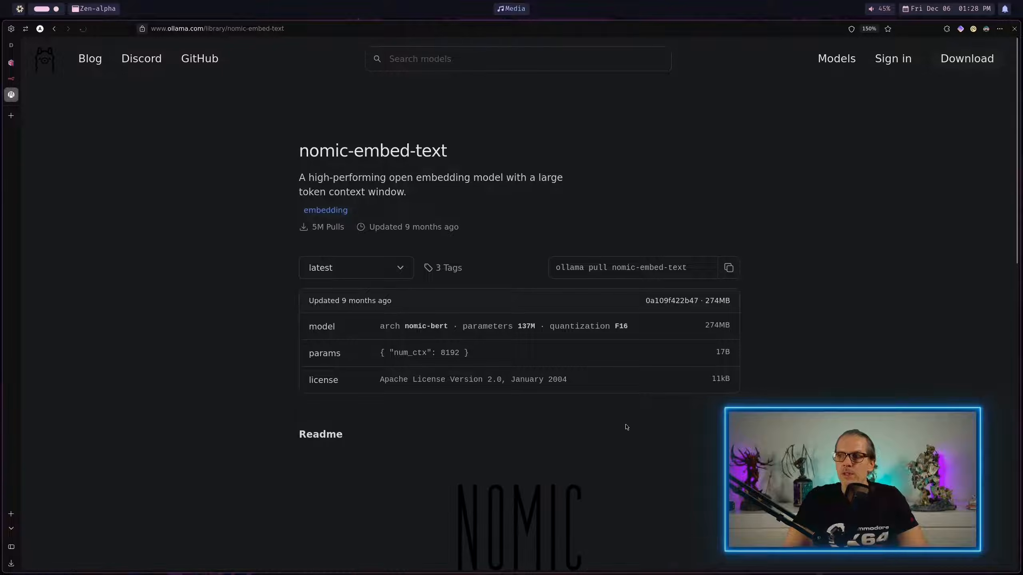
Step: Copy the nomic-embed-text pull command and run "ollama pull nomic-embed-text" in a new terminal
left_click(729, 268)
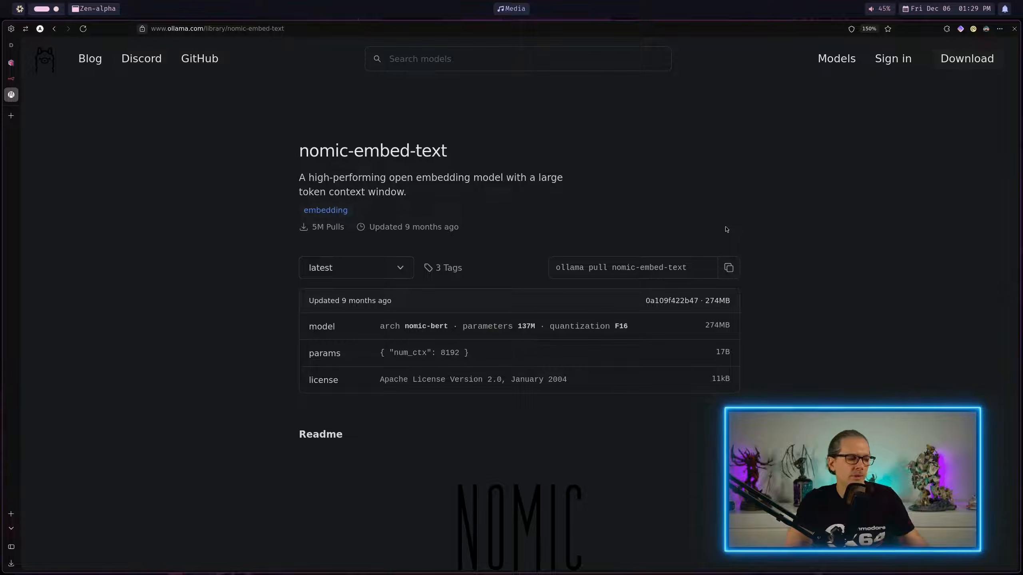
key("super+Return")
key("ctrl+shift+v")
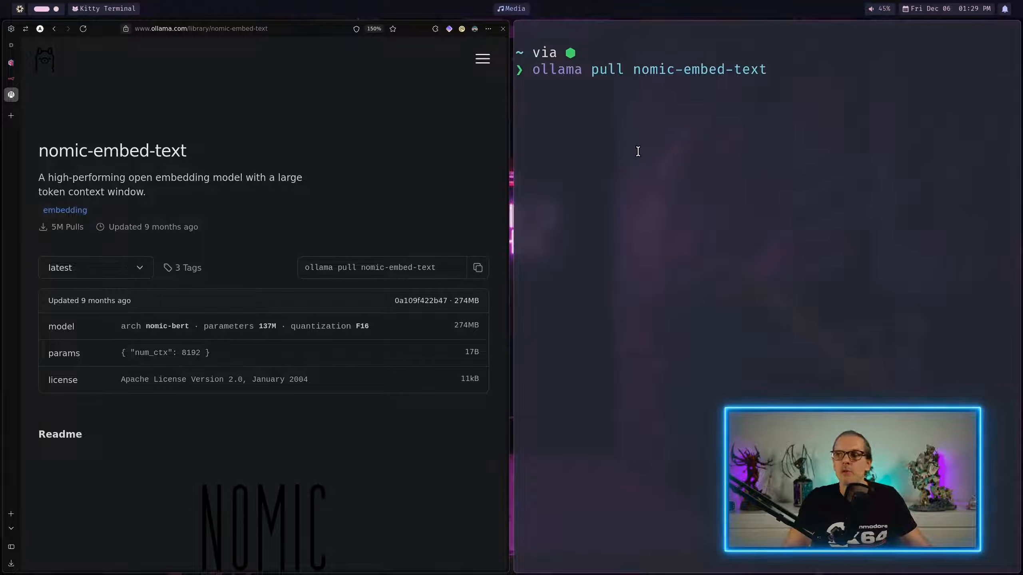
key("Return")
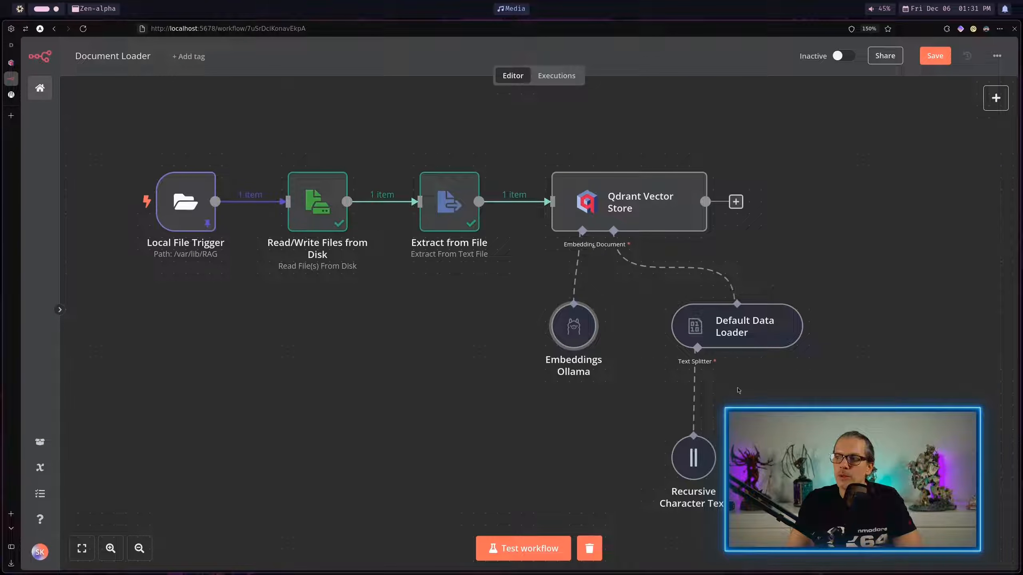
Step: Review the Type of Data and Mode choices of the Default Data Loader without changing them, and return to the canvas
double_click(709, 327)
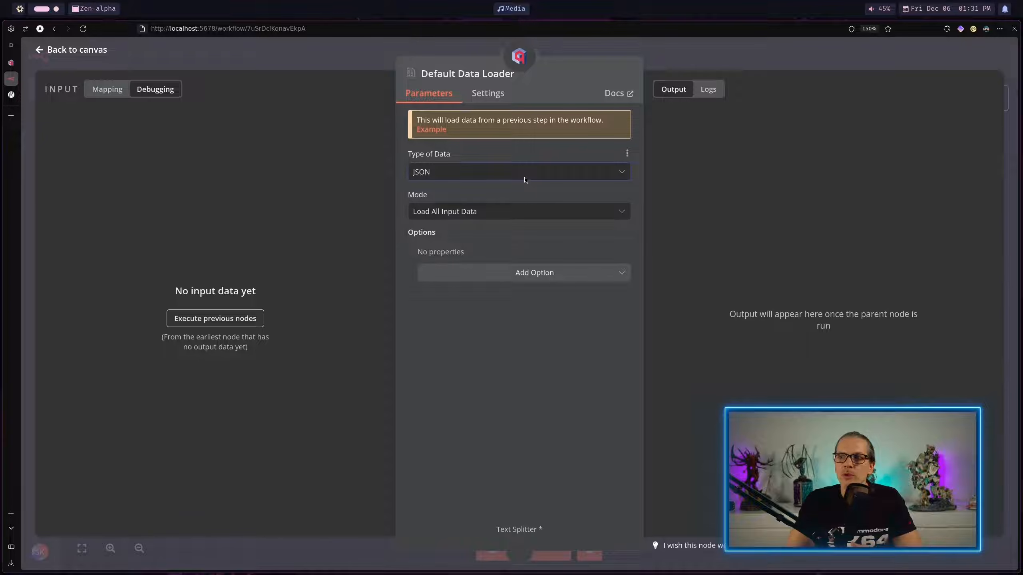
left_click(523, 177)
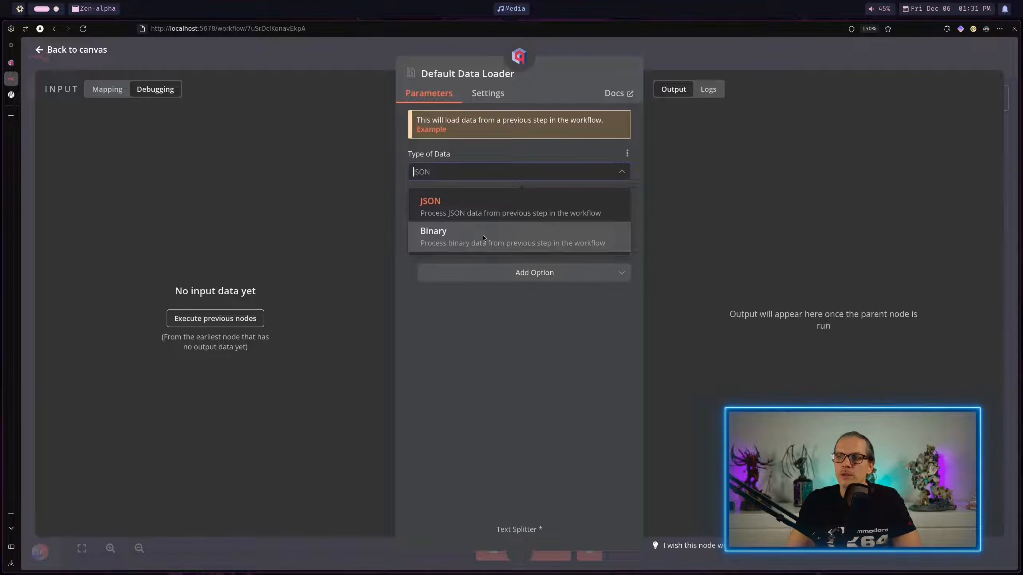
left_click(427, 386)
left_click(452, 212)
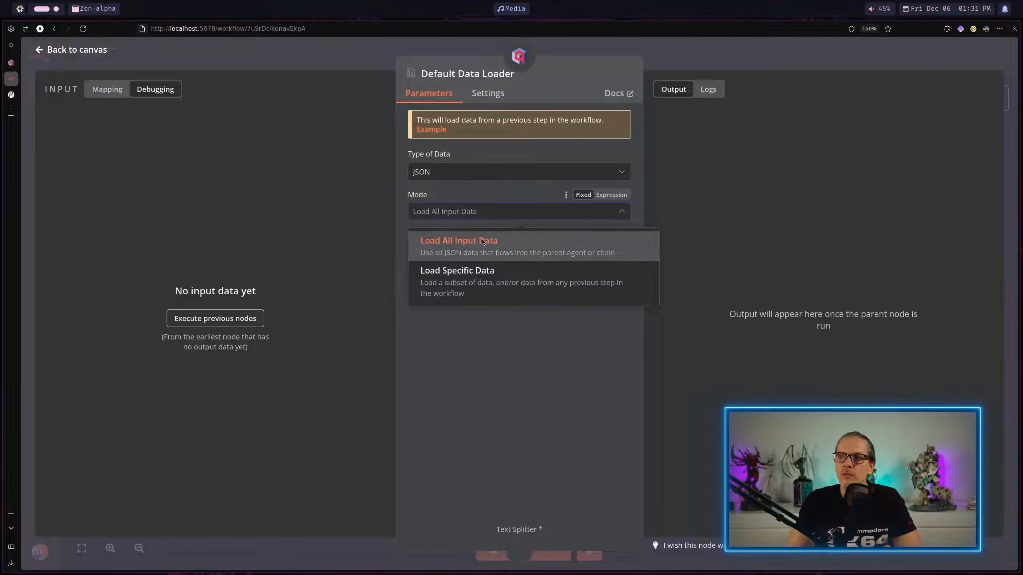
left_click(457, 372)
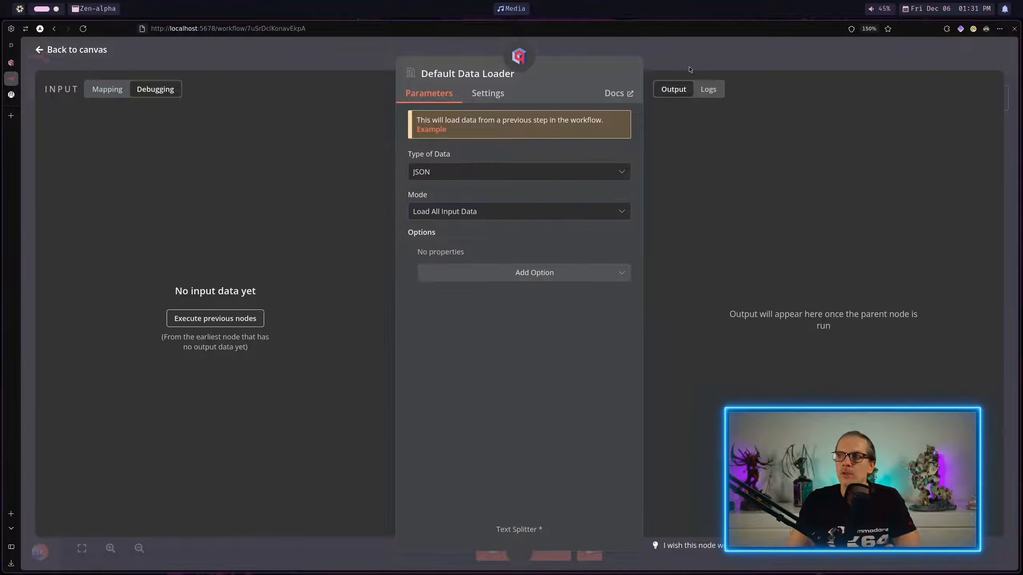
left_click(690, 64)
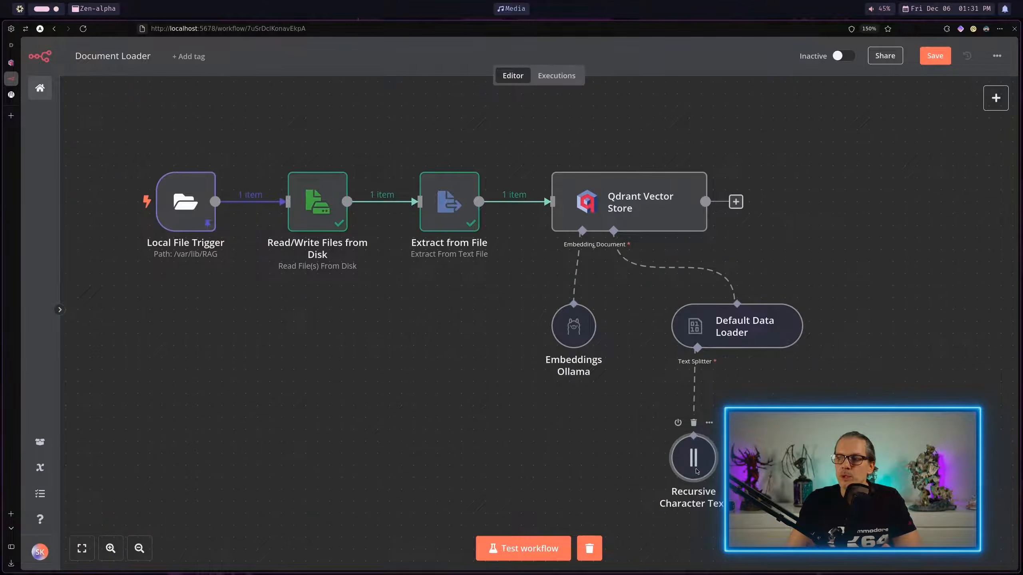
Step: Review the Chunk Size and Chunk Overlap settings of the Recursive Character Text Splitter, and return to the canvas
double_click(693, 460)
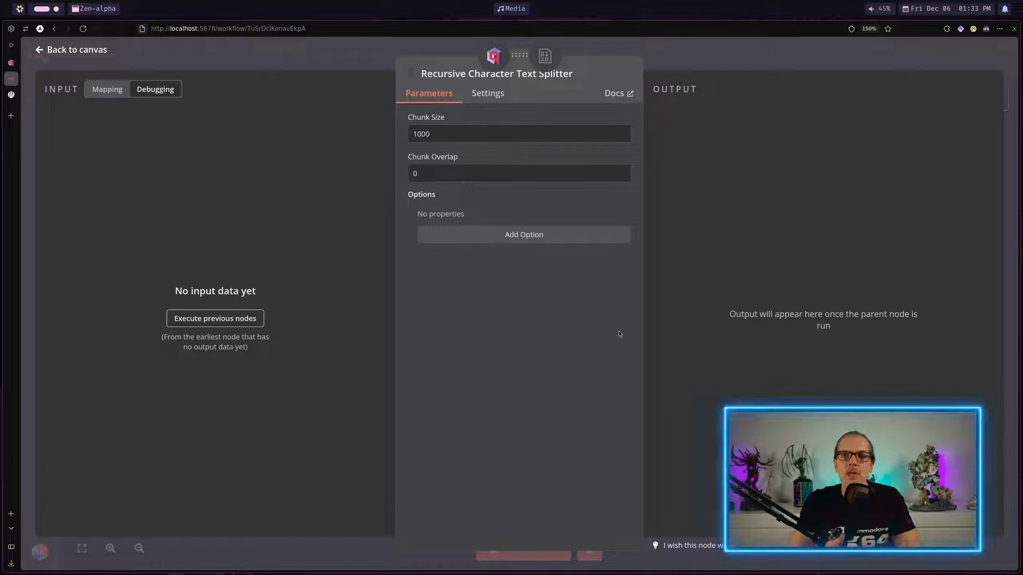
left_click_drag(440, 138, 412, 134)
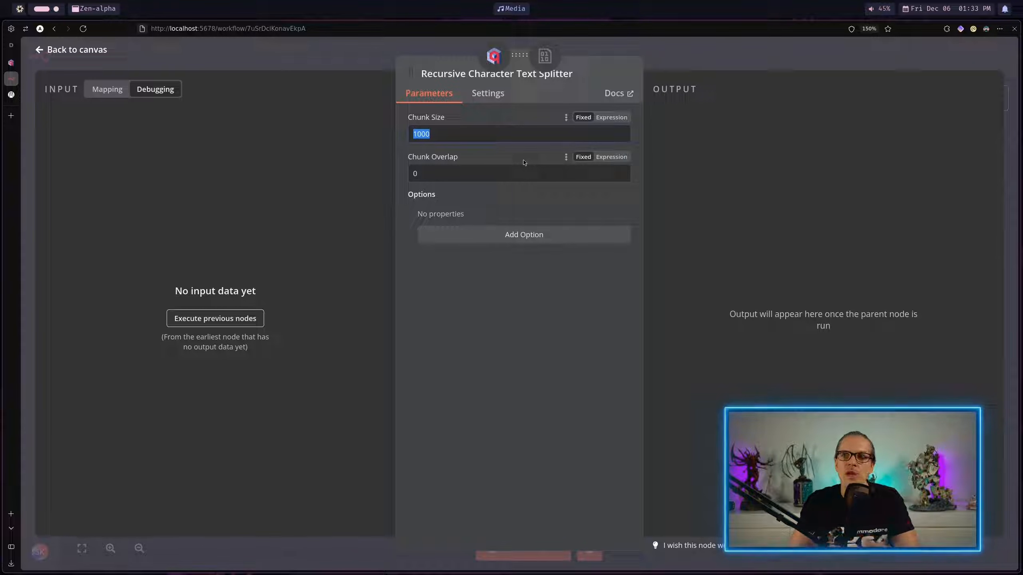
key("Tab")
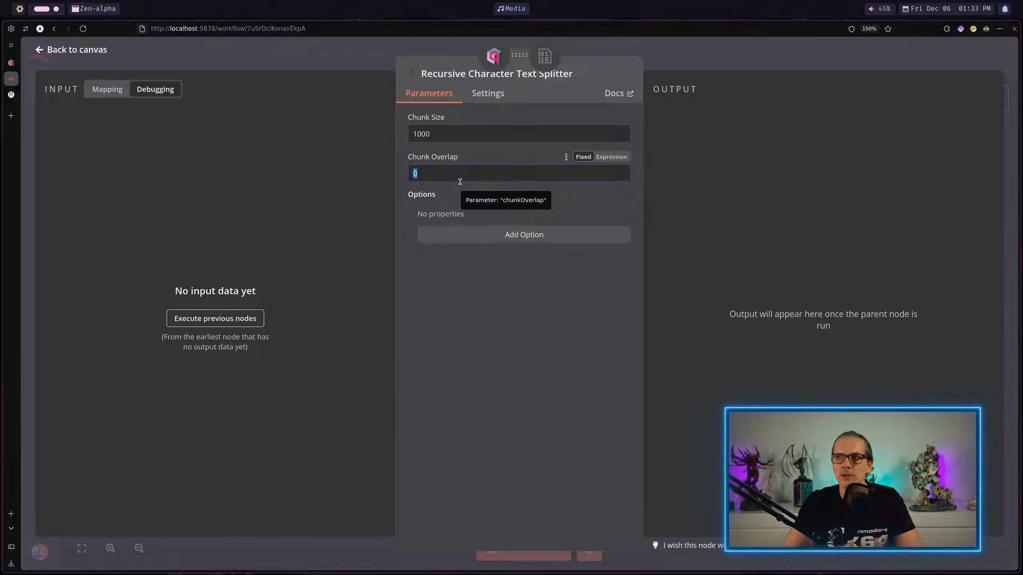
left_click(738, 350)
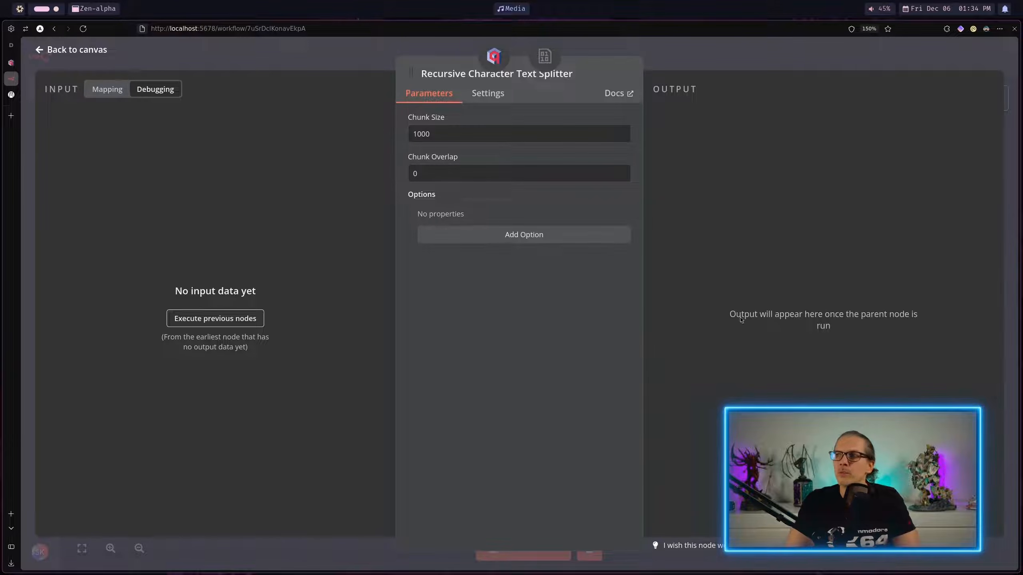
left_click(785, 61)
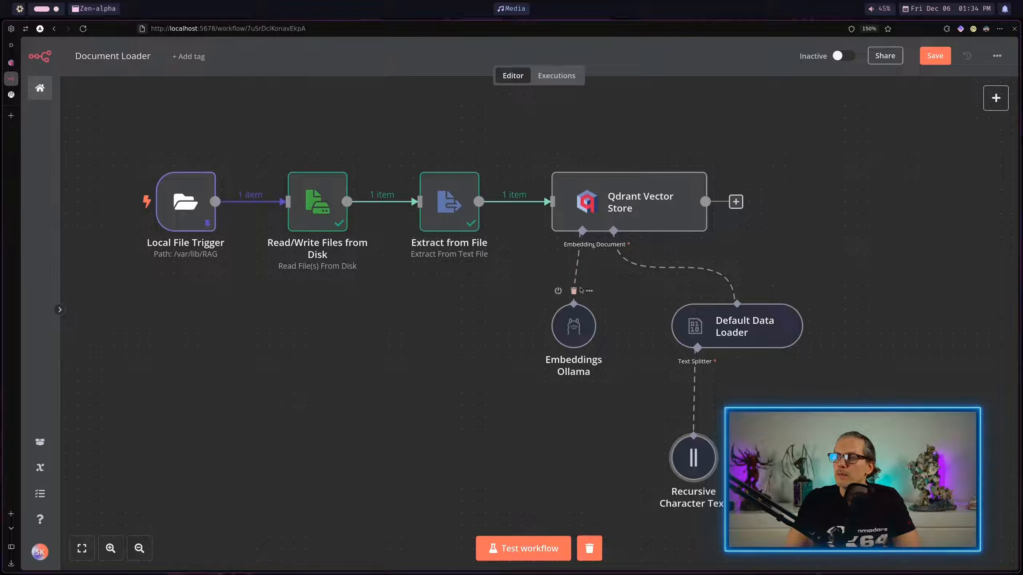
Step: Run the Qdrant Vector Store node and compare the Recursive Character Text Splitter's input text with its output chunks
left_click(605, 159)
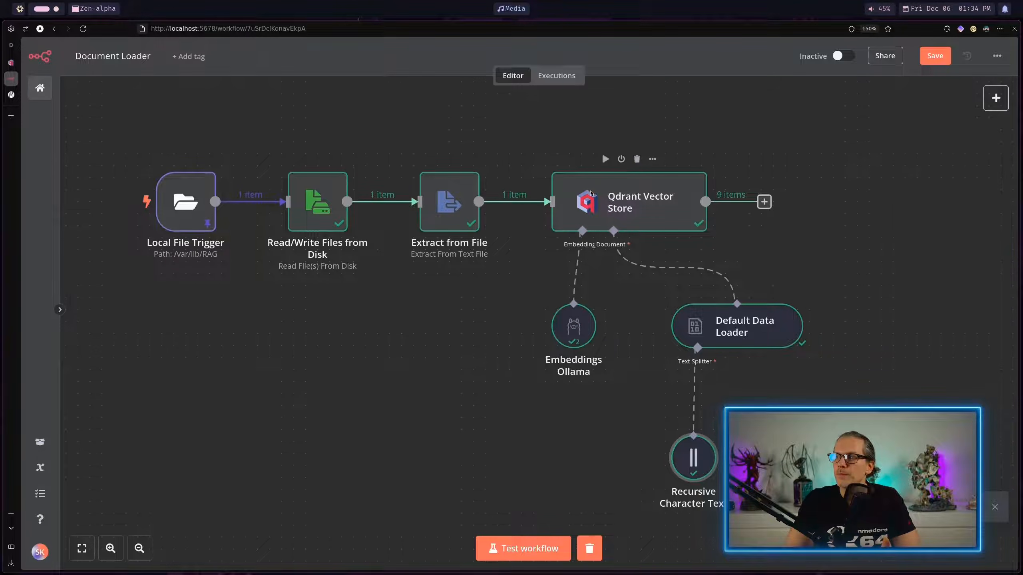
mouse_move(697, 467)
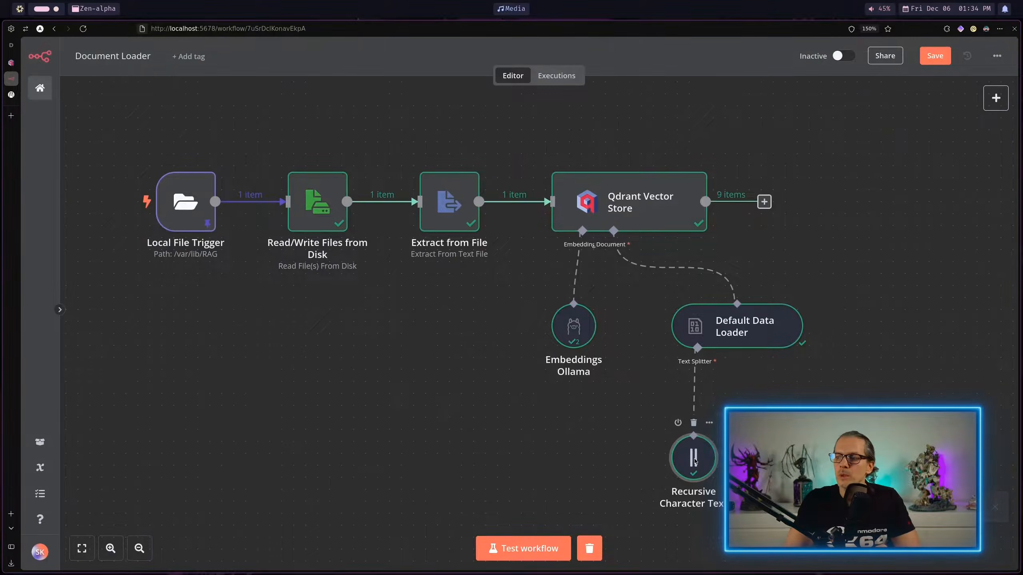
double_click(694, 462)
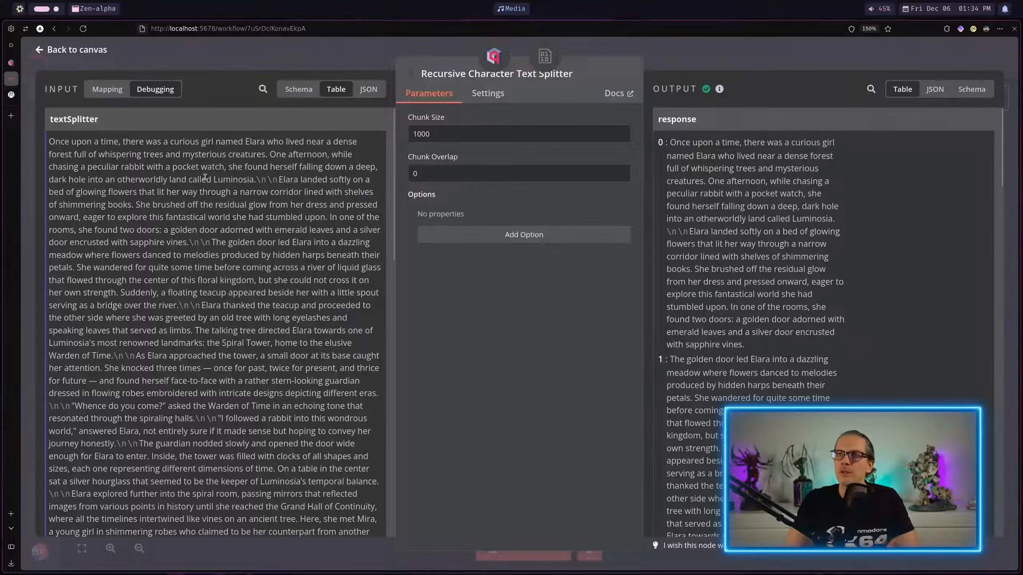
scroll(165, 258, "down", 10)
scroll(157, 280, "up", 10)
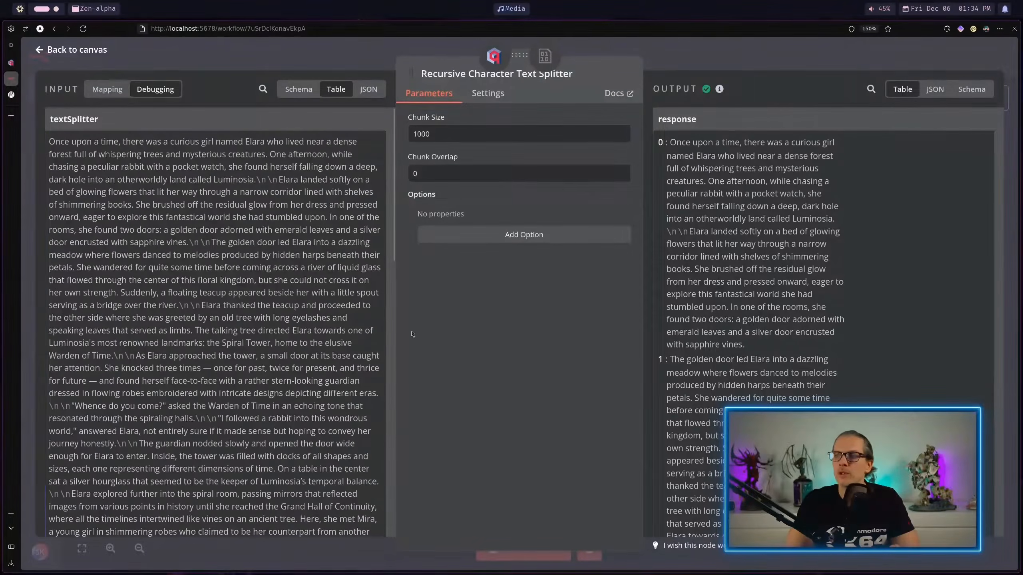
scroll(817, 253, "down", 15)
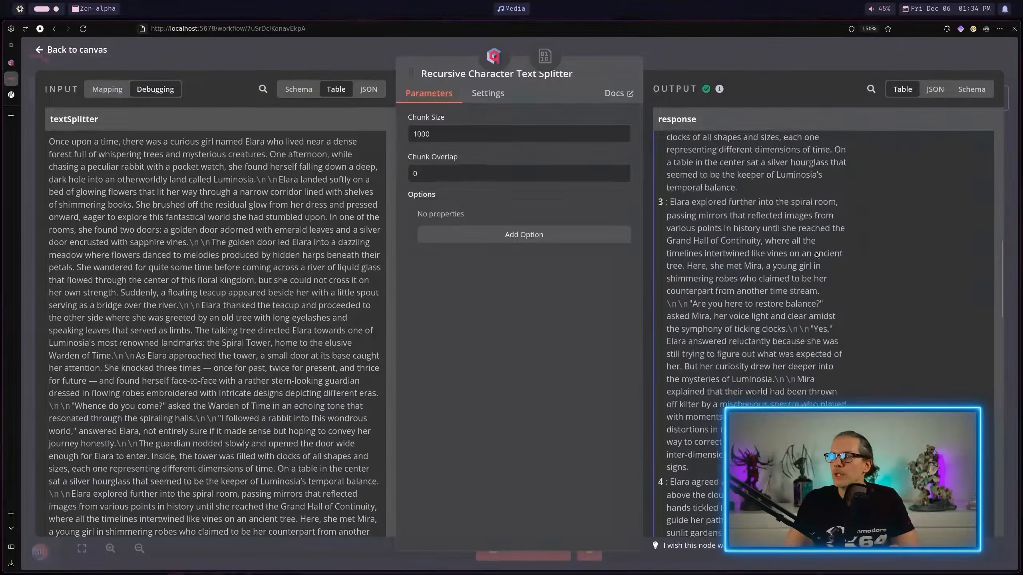
scroll(817, 253, "down", 15)
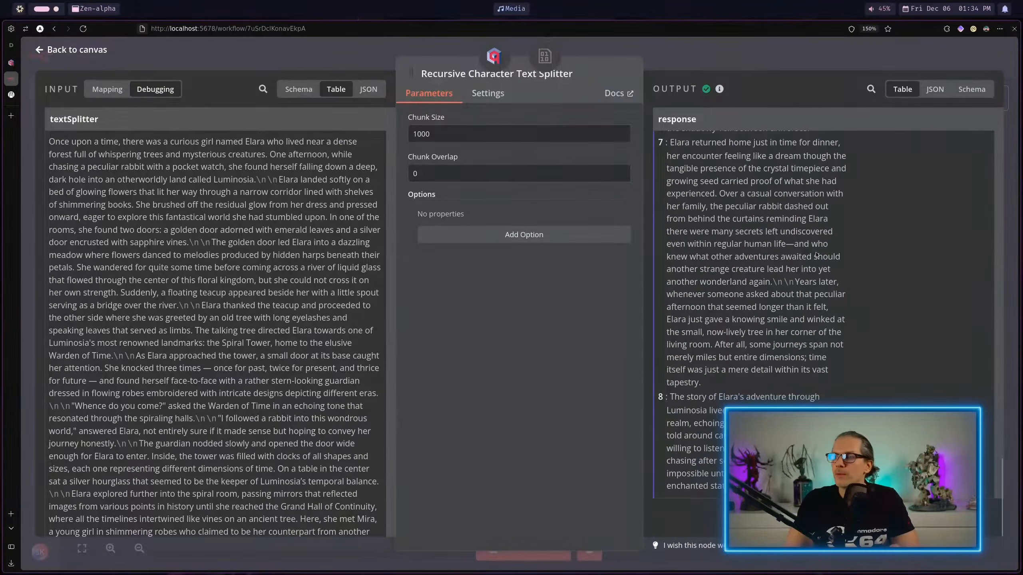
scroll(816, 316, "up", 20)
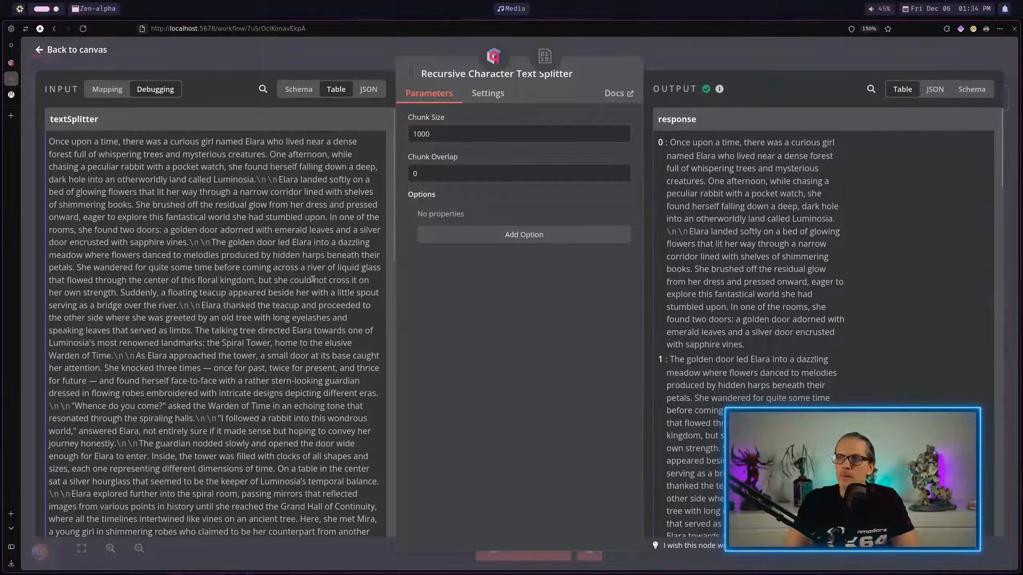
scroll(781, 253, "down", 6)
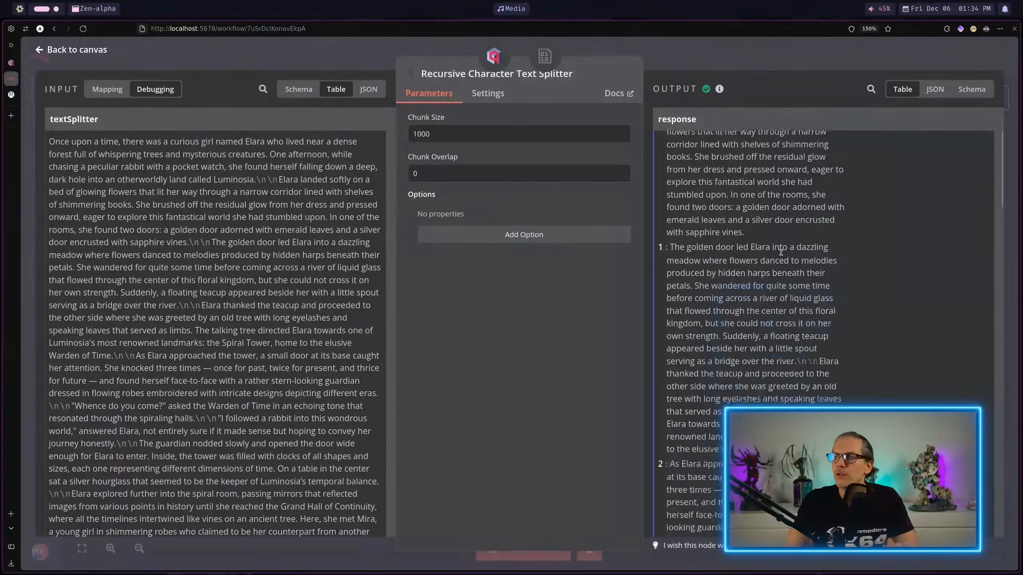
scroll(797, 330, "down", 20)
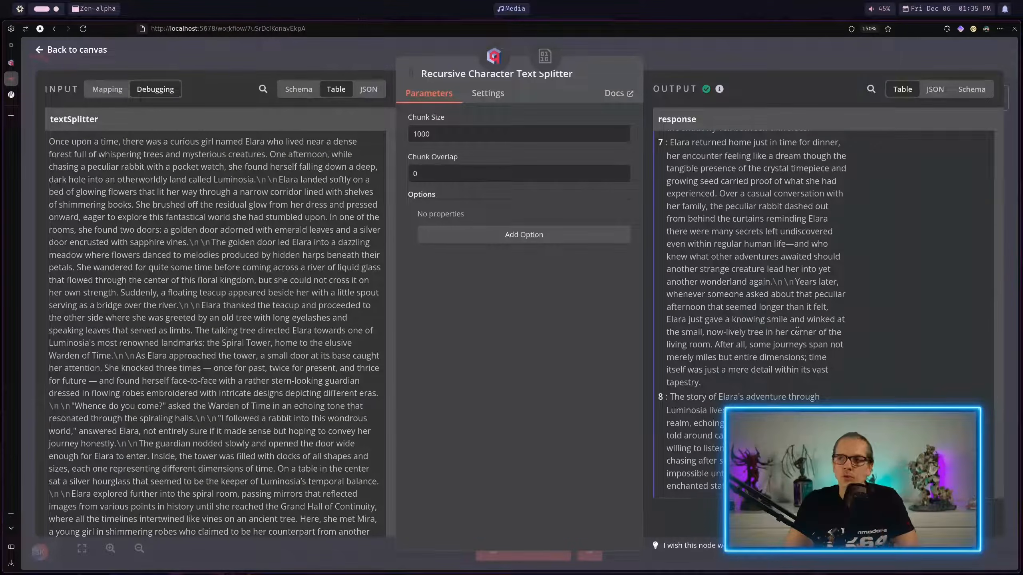
Step: Set the text splitter's chunk size to 128 and rerun the Qdrant Vector Store node to inspect the resulting chunks
left_click_drag(455, 135, 375, 119)
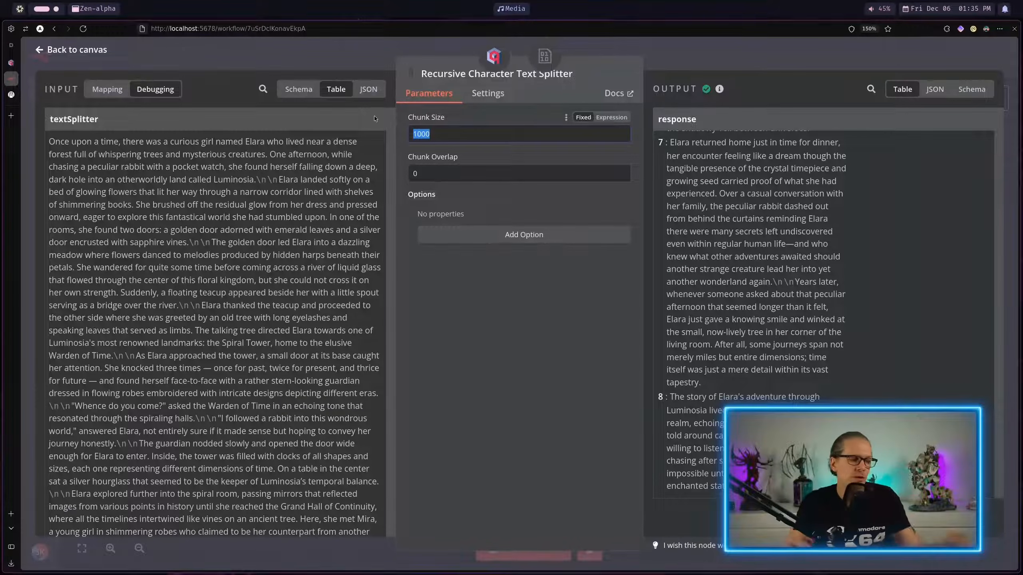
type("128")
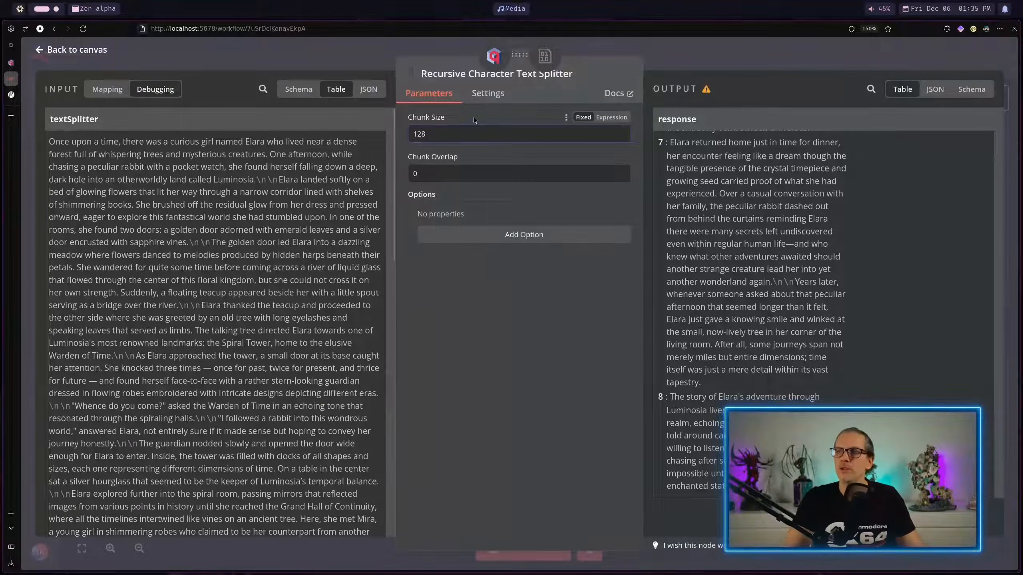
left_click(766, 57)
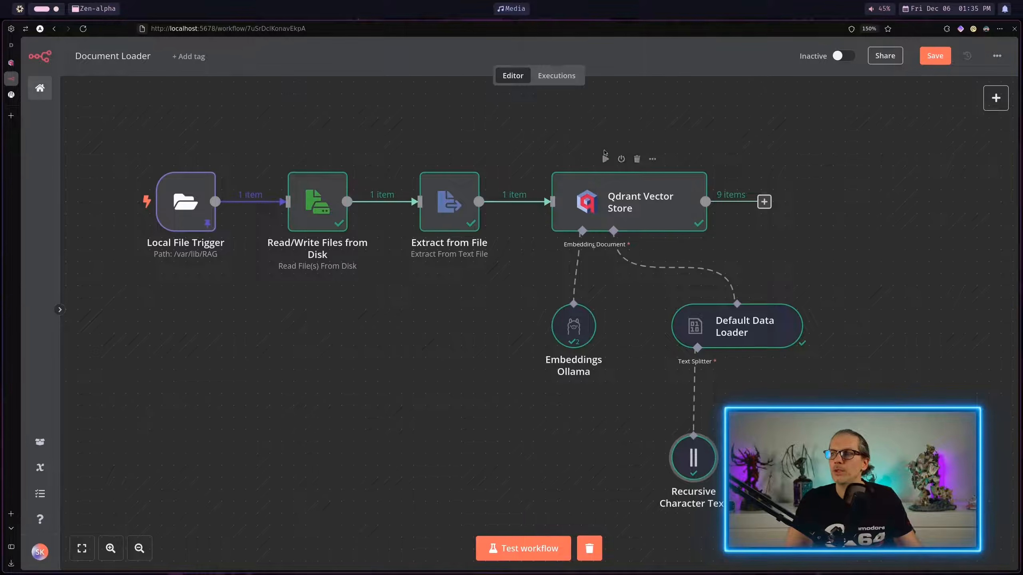
left_click(605, 159)
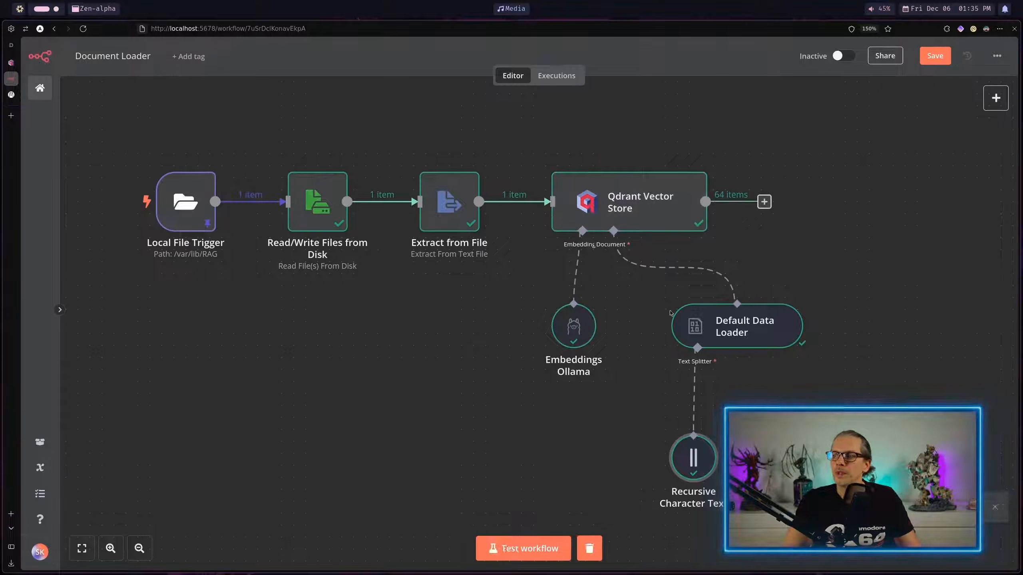
double_click(700, 453)
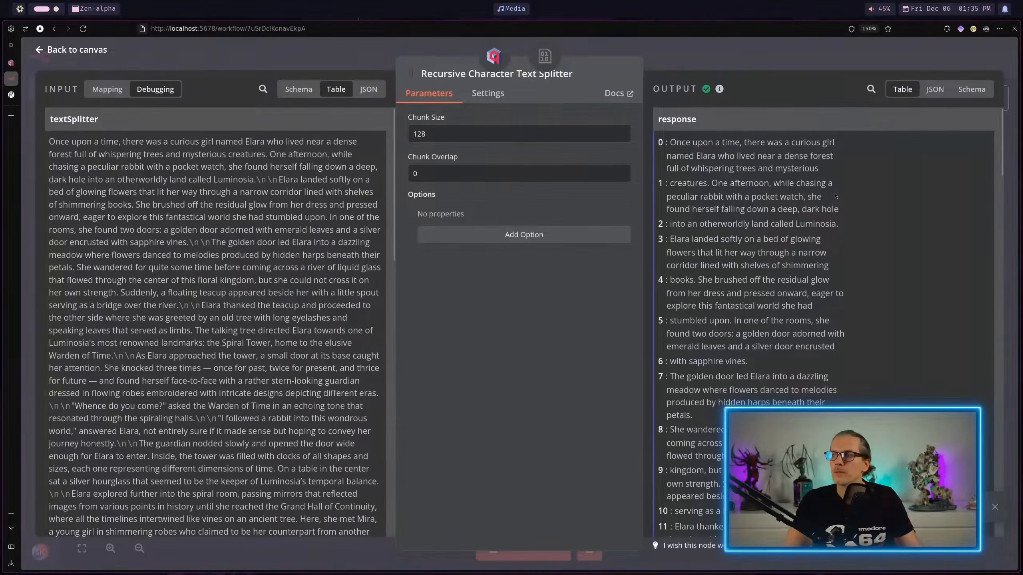
Step: Read through the text splitter's output chunks for the chunk size of 128, and return to the canvas
scroll(835, 193, "down", 5)
scroll(835, 193, "down", 20)
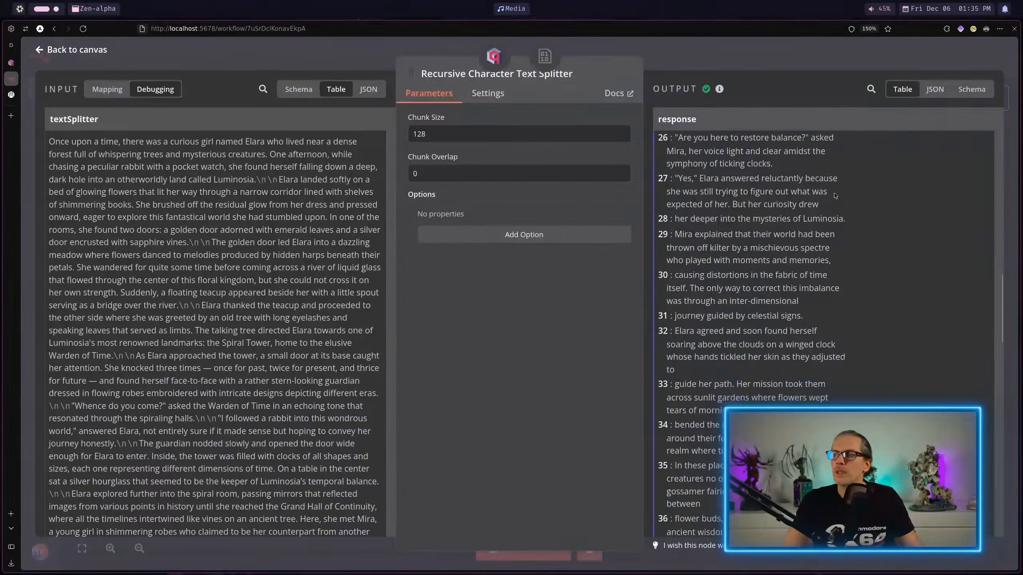
scroll(834, 196, "up", 20)
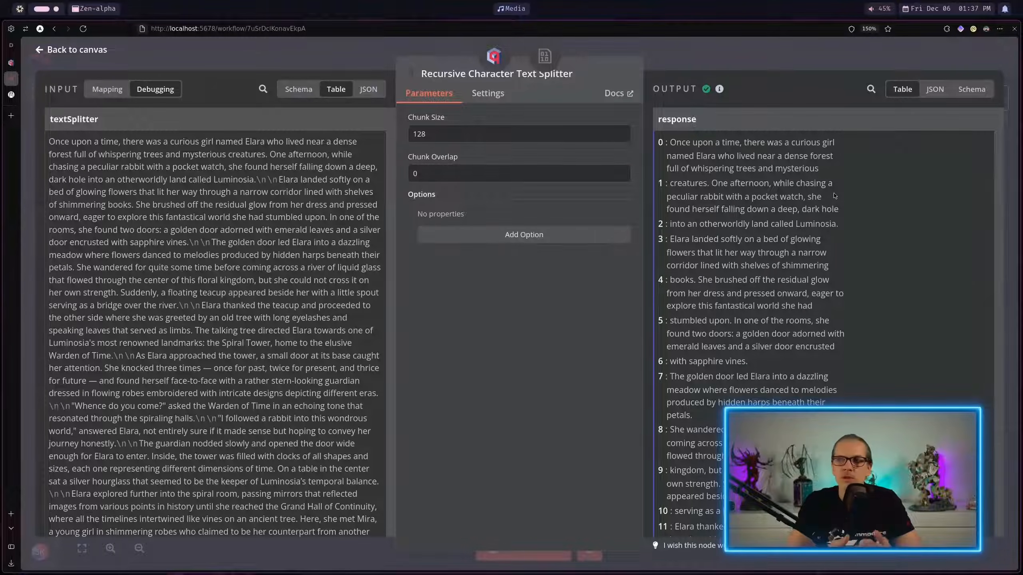
key("Escape")
left_click(693, 427)
left_click(697, 419)
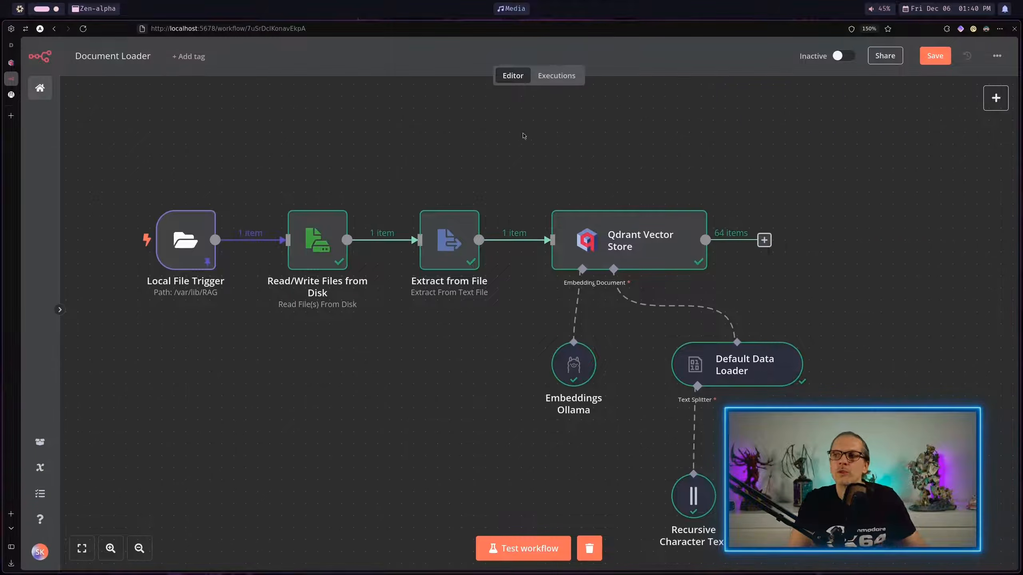
Step: Paste the copied Code node above the Qdrant Vector Store node and connect the Extract from File output to it
key("ctrl+v")
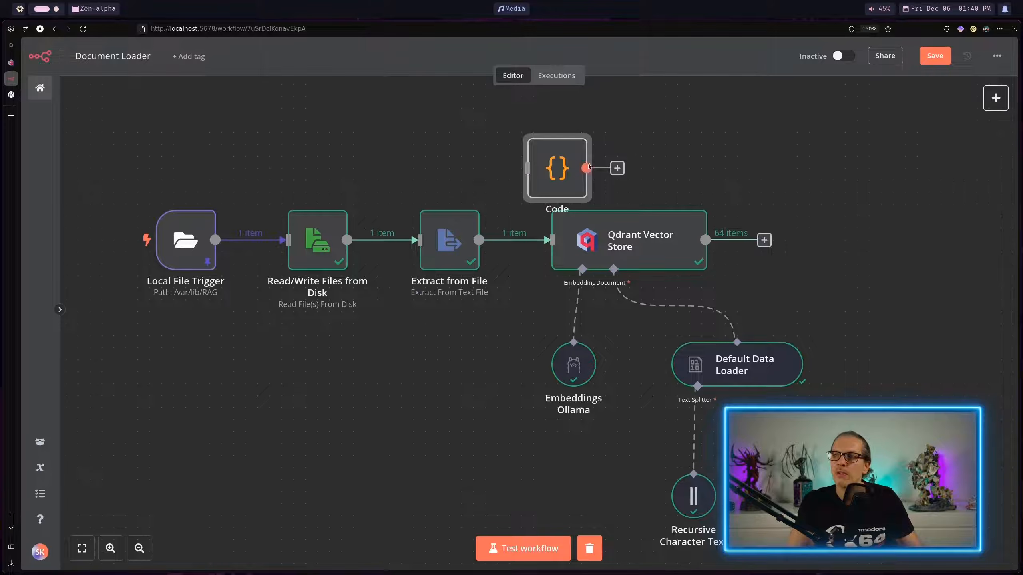
left_click_drag(559, 171, 583, 135)
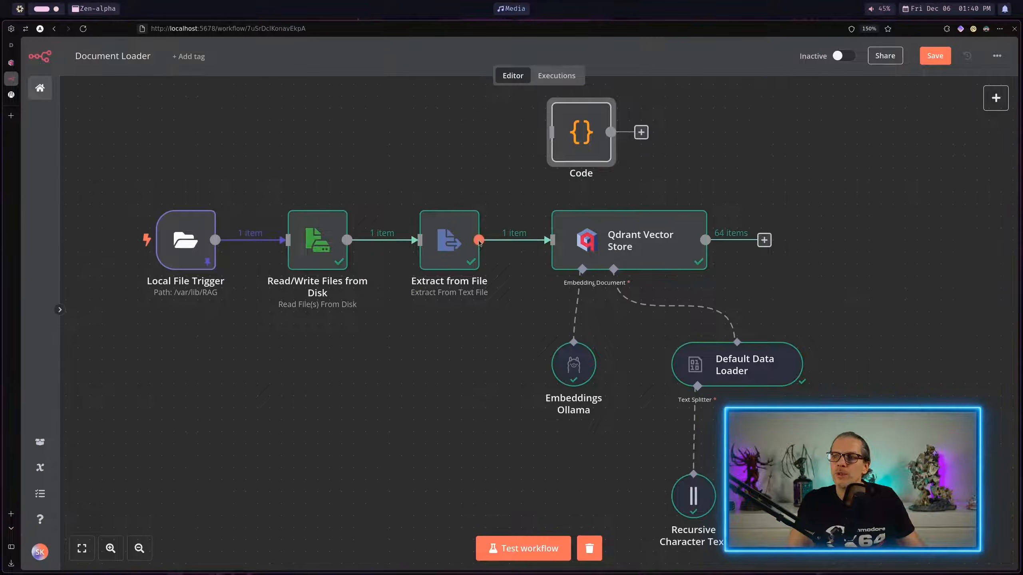
left_click_drag(479, 240, 568, 135)
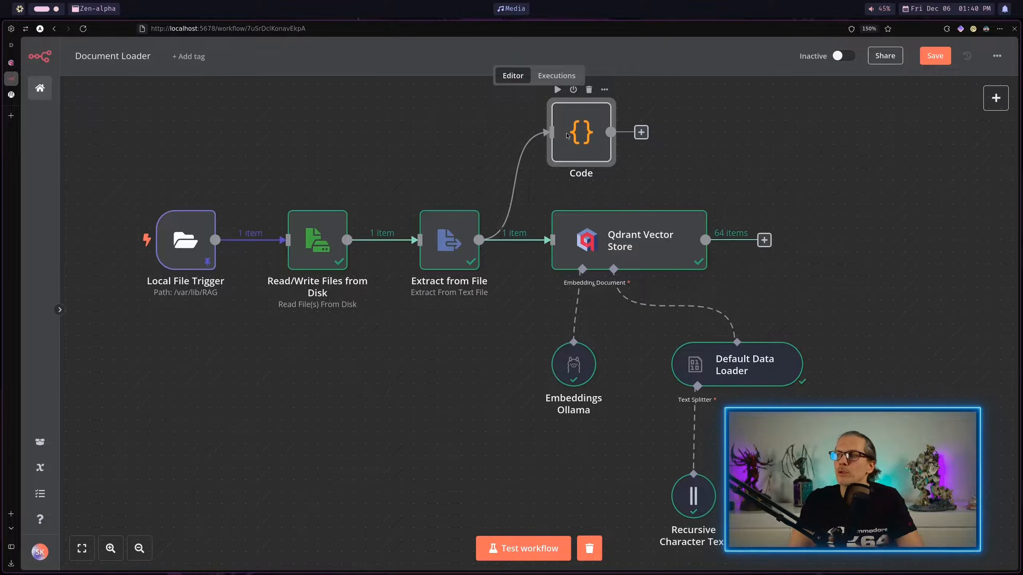
Step: Run the Code node, review its sentence and paragraph token and character statistics, and return to the canvas
double_click(567, 136)
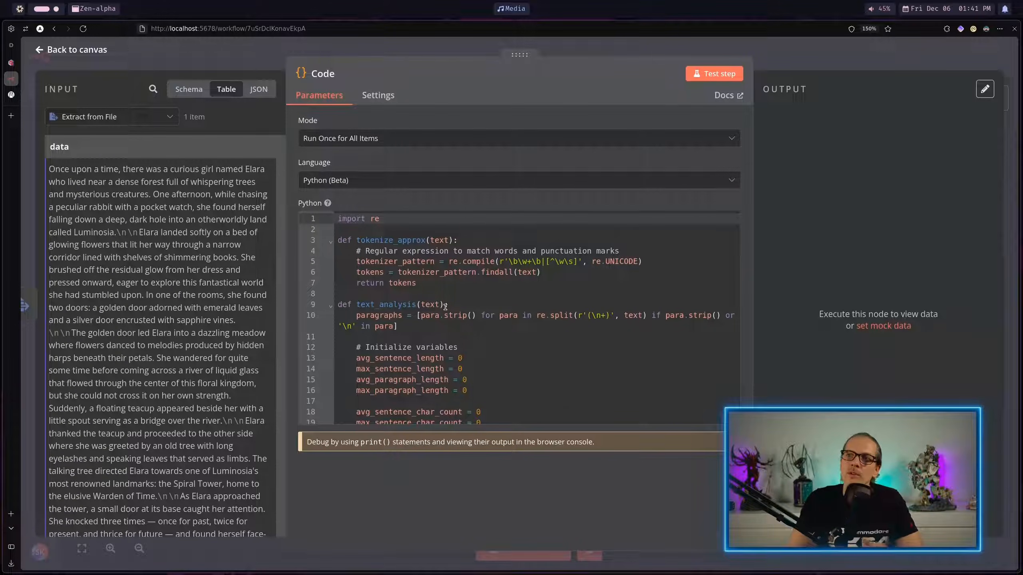
left_click(729, 73)
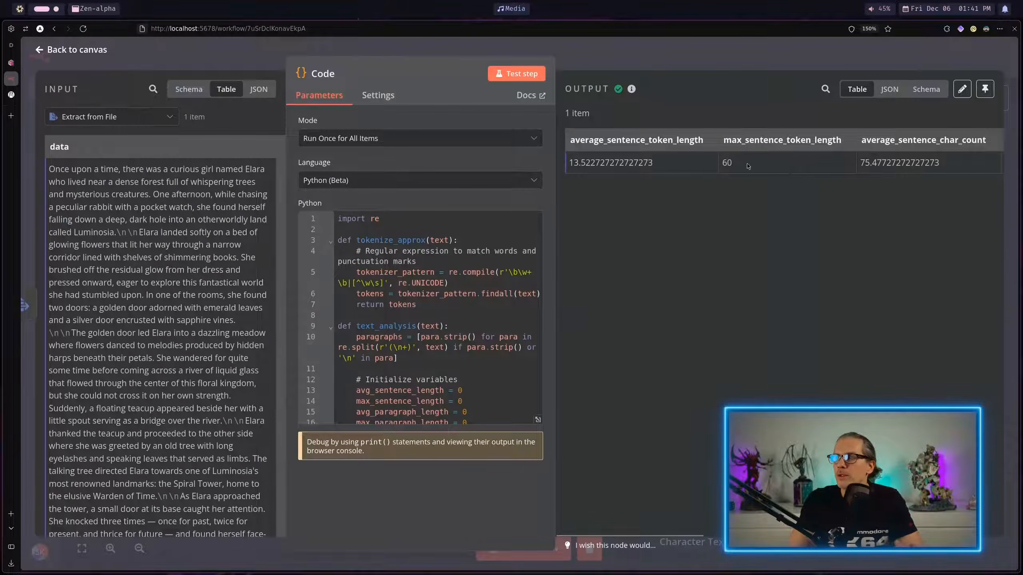
scroll(662, 528, "right", 3)
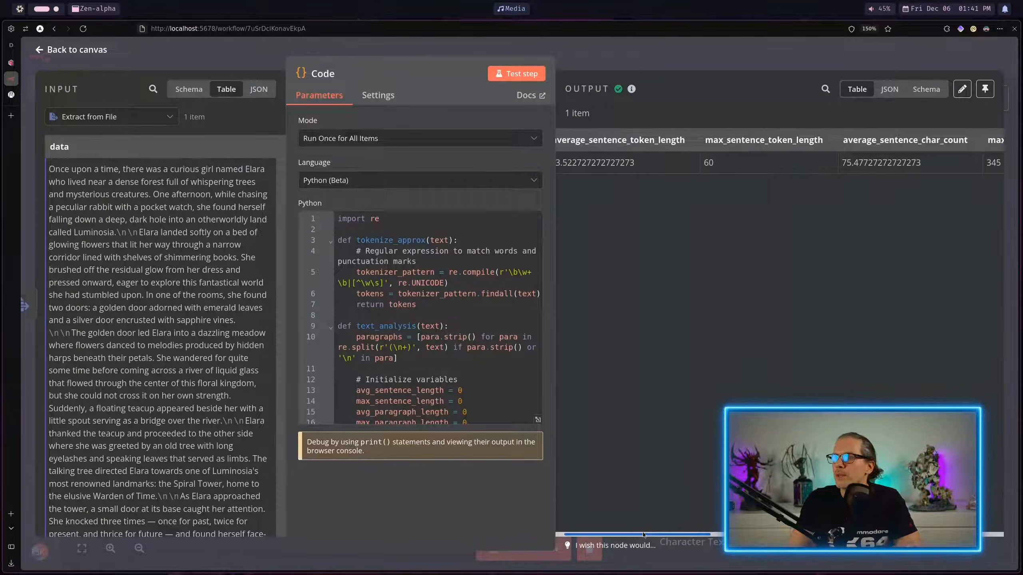
left_click_drag(662, 528, 729, 518)
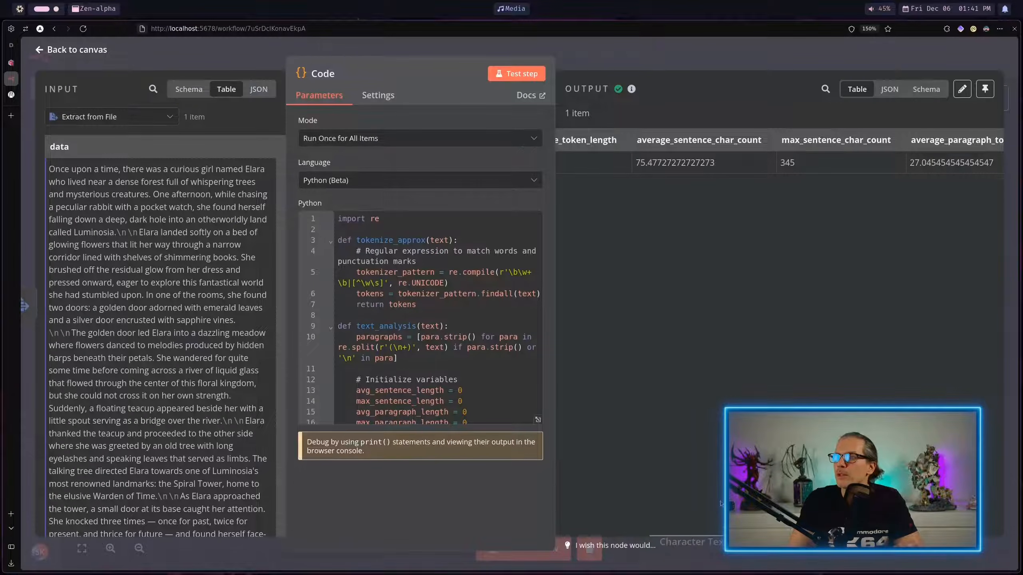
left_click_drag(765, 534, 864, 535)
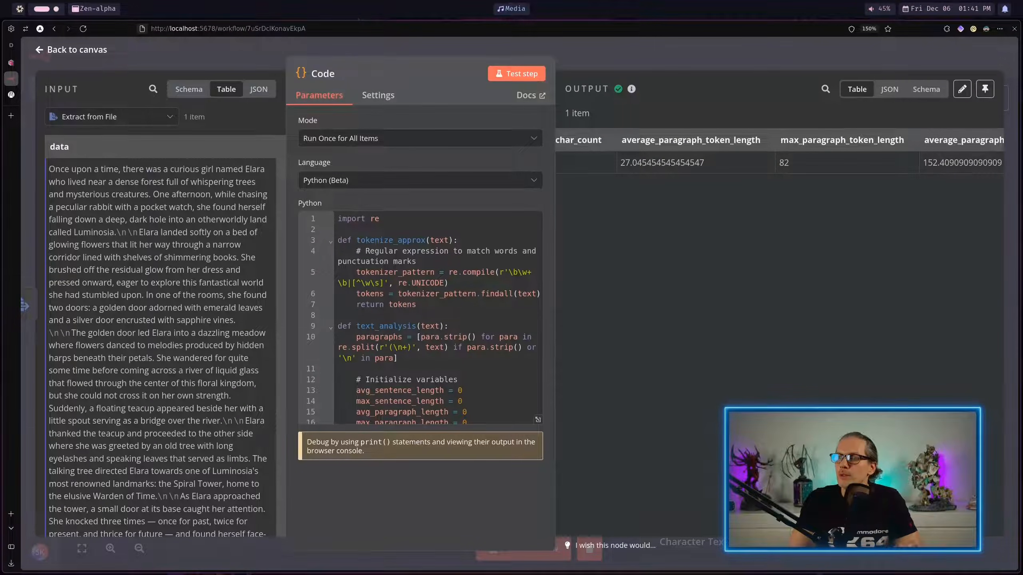
scroll(906, 251, "right", 5)
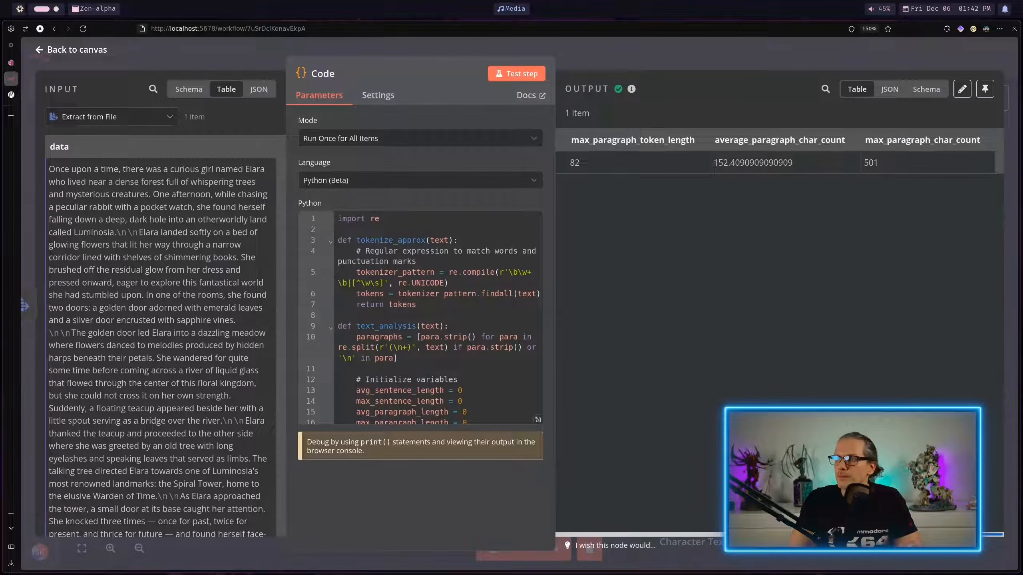
double_click(875, 161)
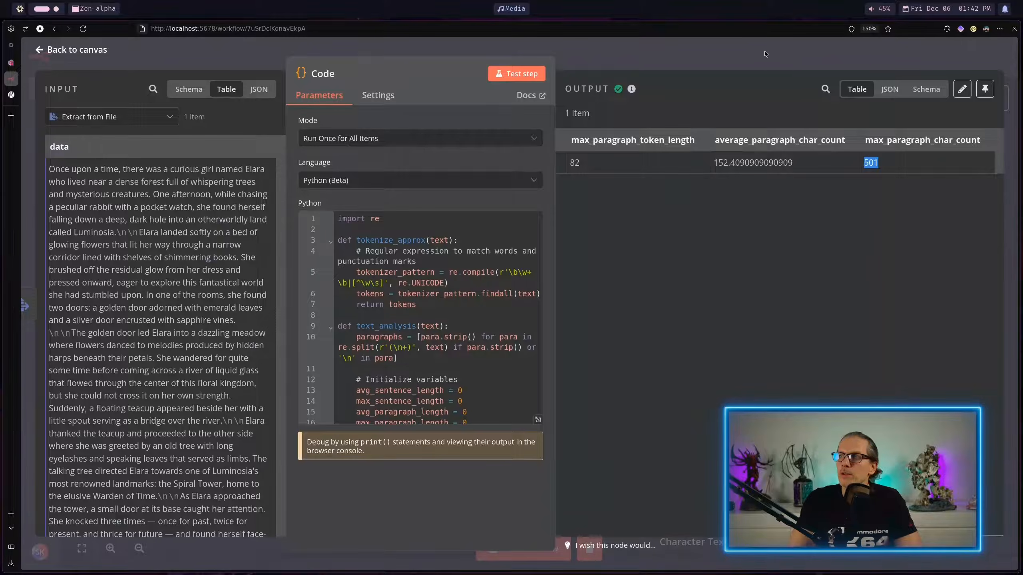
key("Escape")
Step: Set the Recursive Character Text Splitter's chunk size to 501 and return to the canvas
double_click(693, 504)
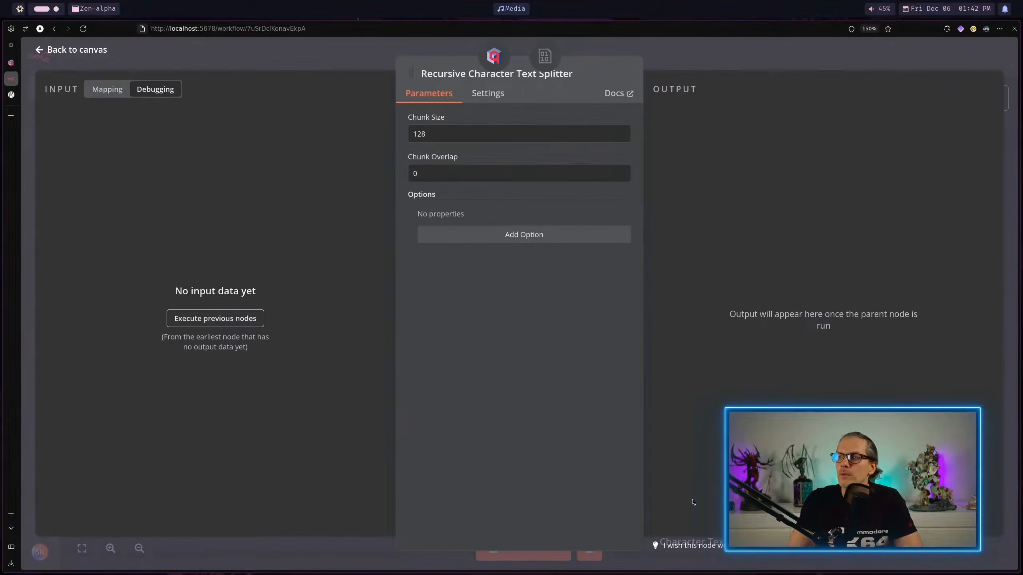
left_click_drag(506, 133, 339, 139)
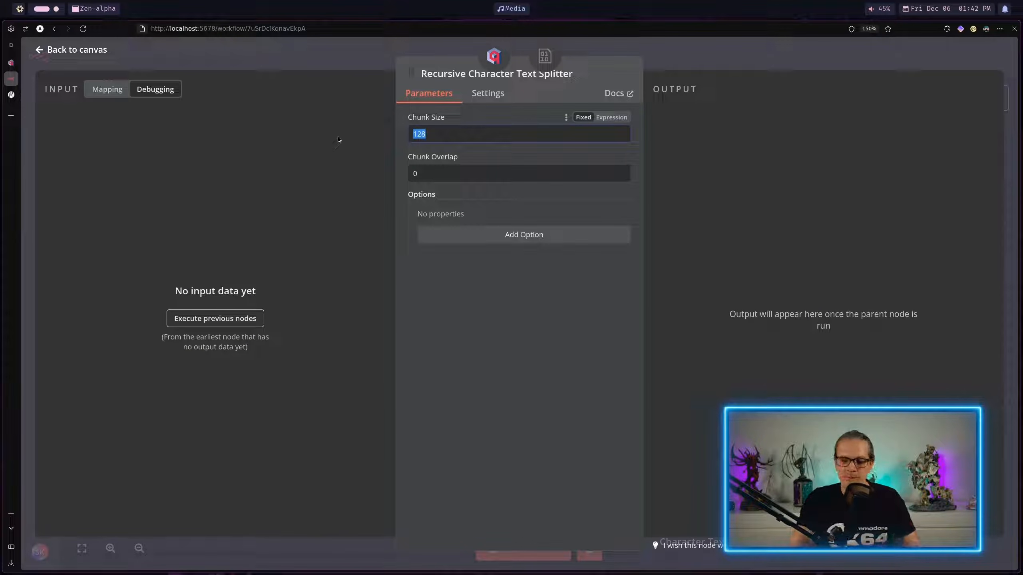
type("501")
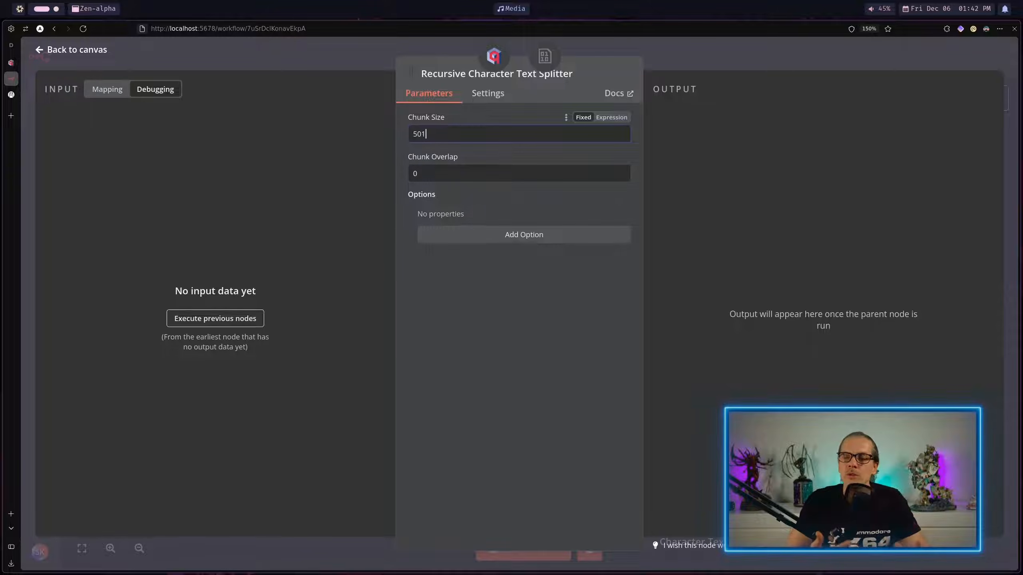
key("Escape")
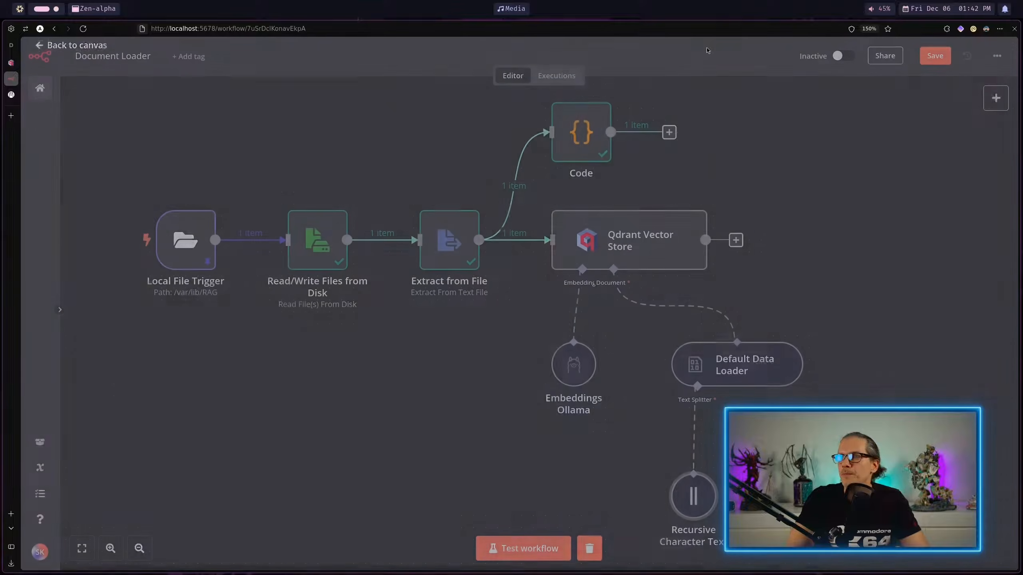
Step: Rerun the Qdrant Vector Store node and inspect the chunks output by the Recursive Character Text Splitter
left_click(605, 197)
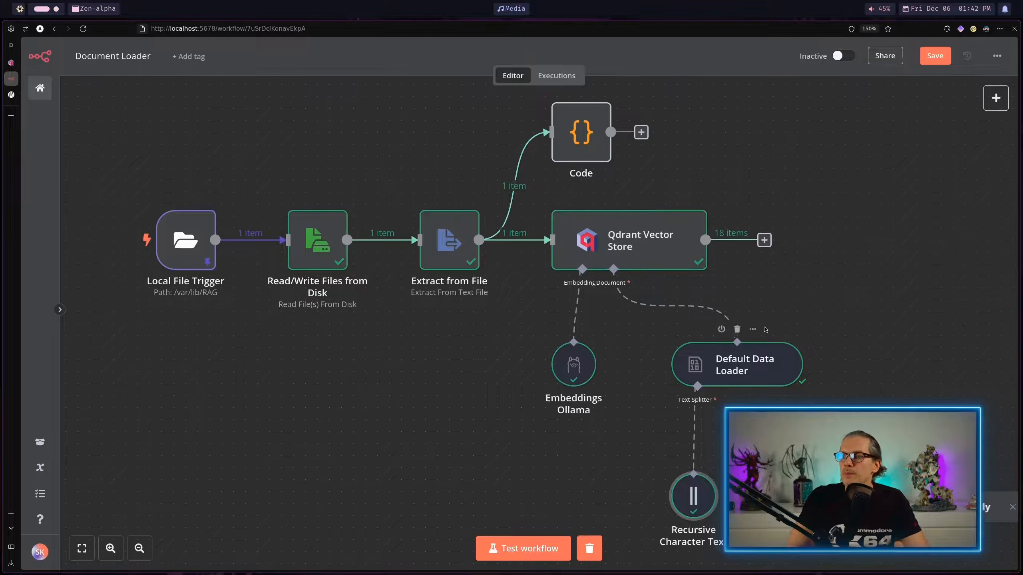
double_click(694, 494)
scroll(750, 165, "down", 15)
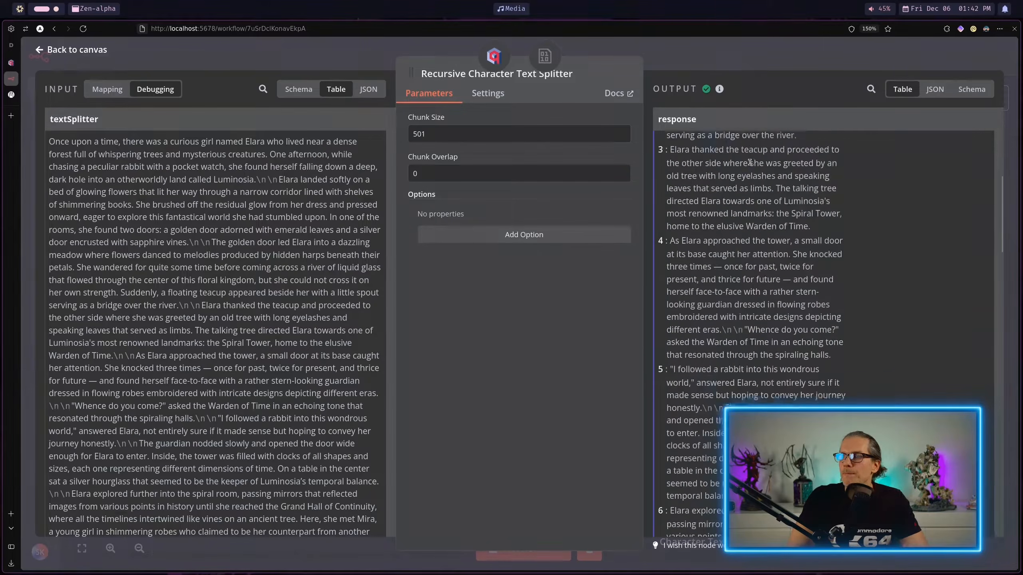
scroll(751, 164, "down", 1)
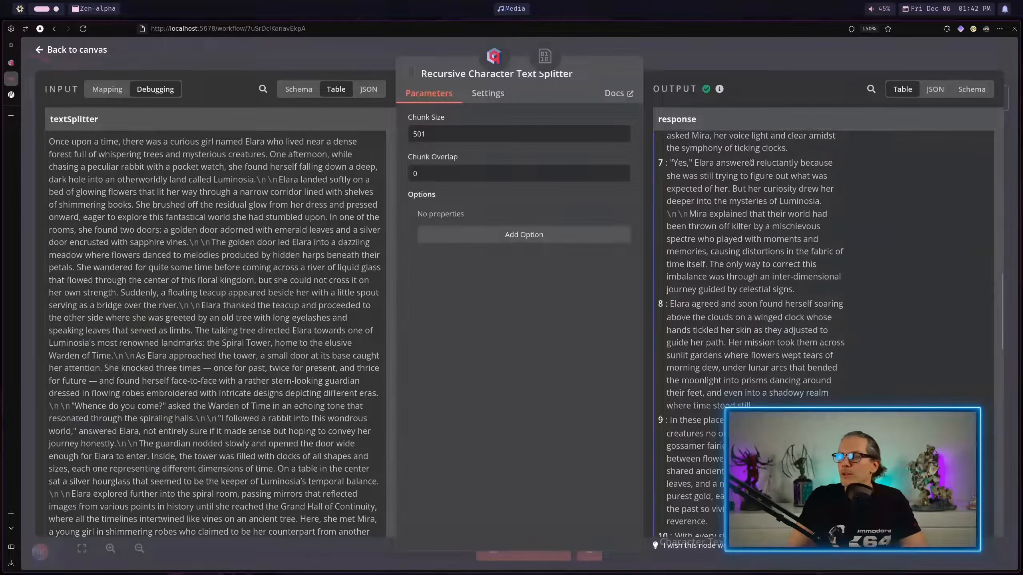
scroll(796, 222, "down", 15)
Step: Copy the chunk starting "Elara returned home just in time for dinner" into the Visualize LLM Tokens page at tokenvisualizer.netlify.app
left_click_drag(772, 397, 679, 260)
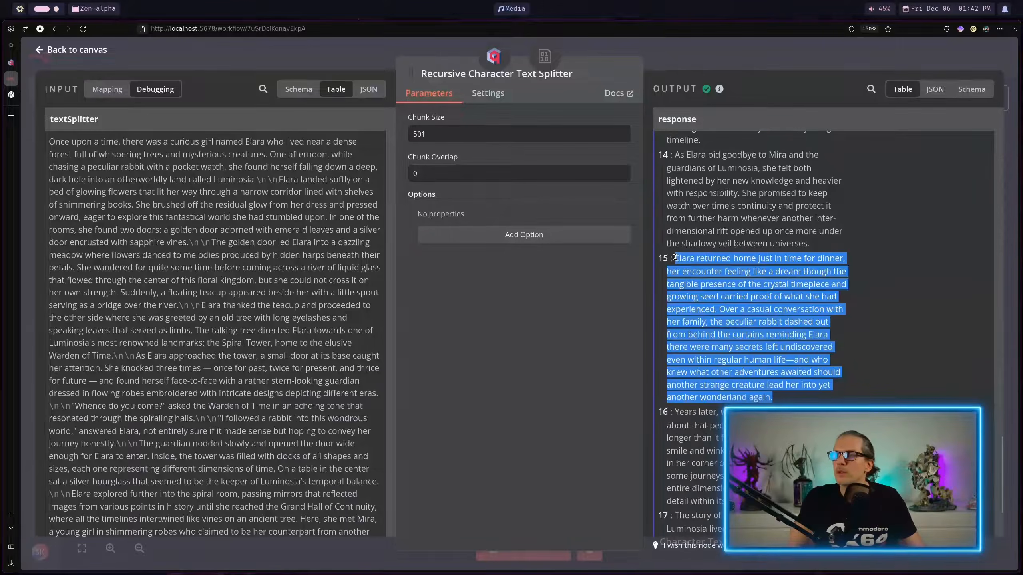
left_click(11, 117)
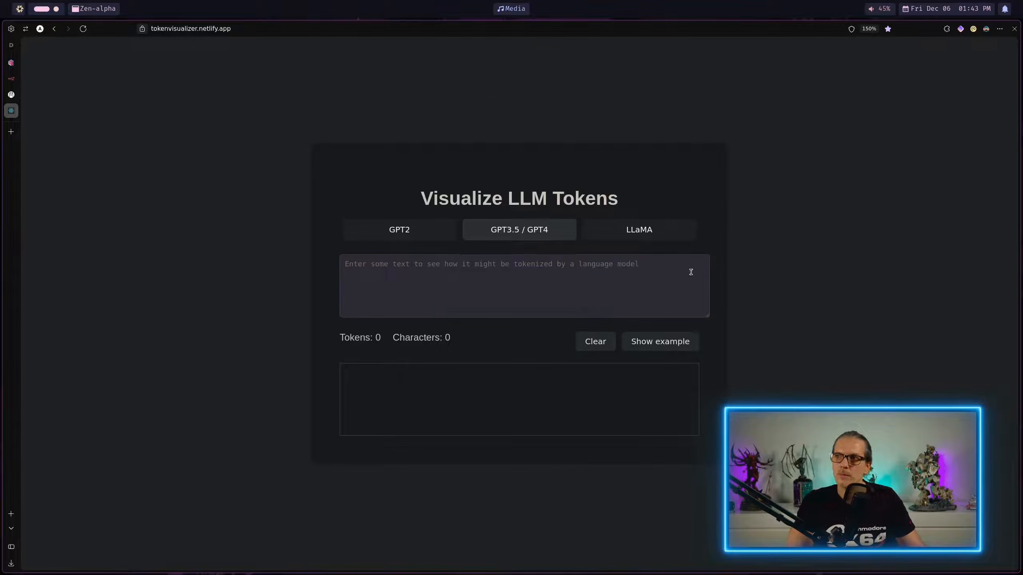
left_click(551, 269)
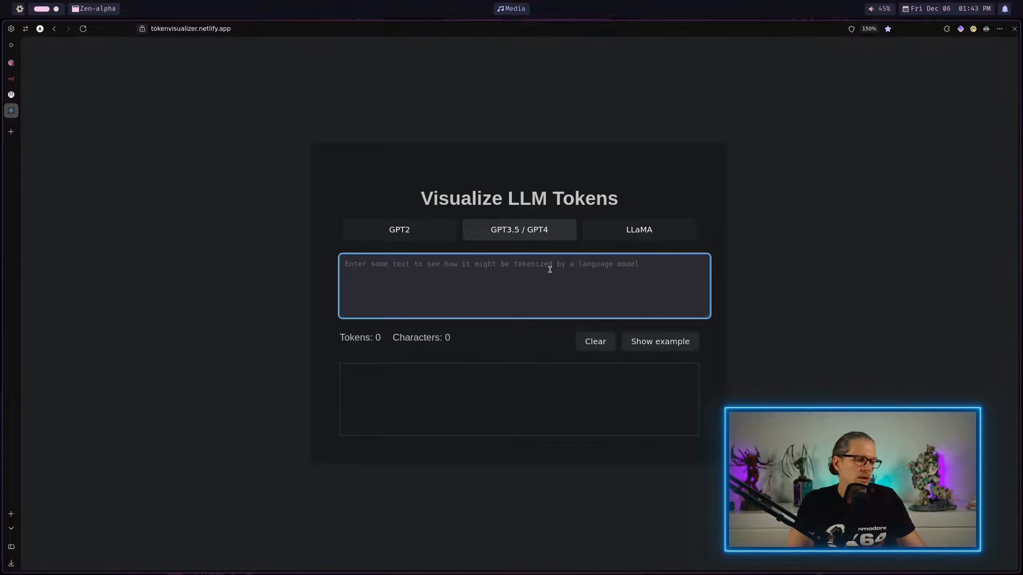
key("ctrl+v")
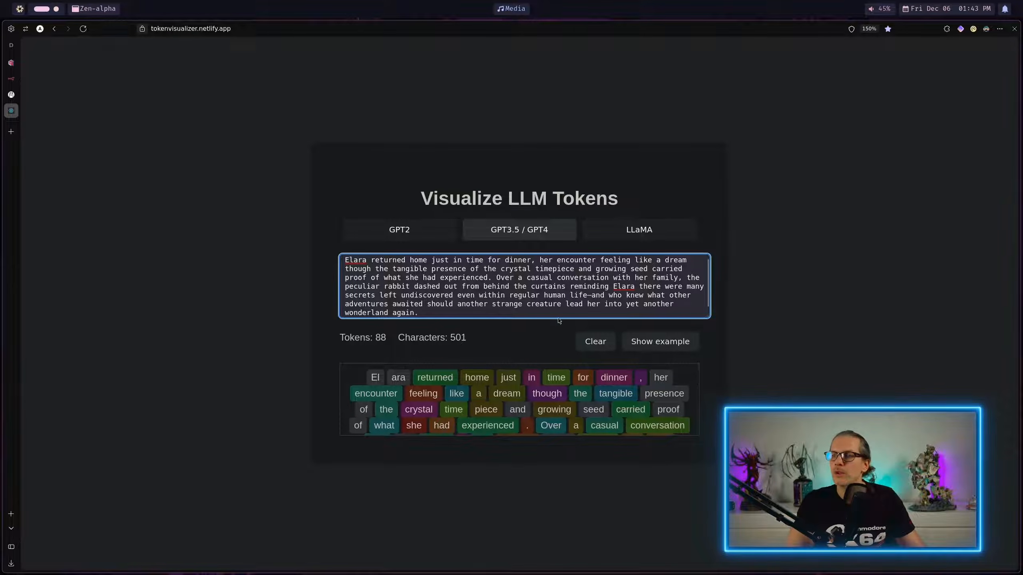
Step: Check the pasted chunk's character count and token count, and look through its token breakdown
left_click_drag(467, 339, 451, 338)
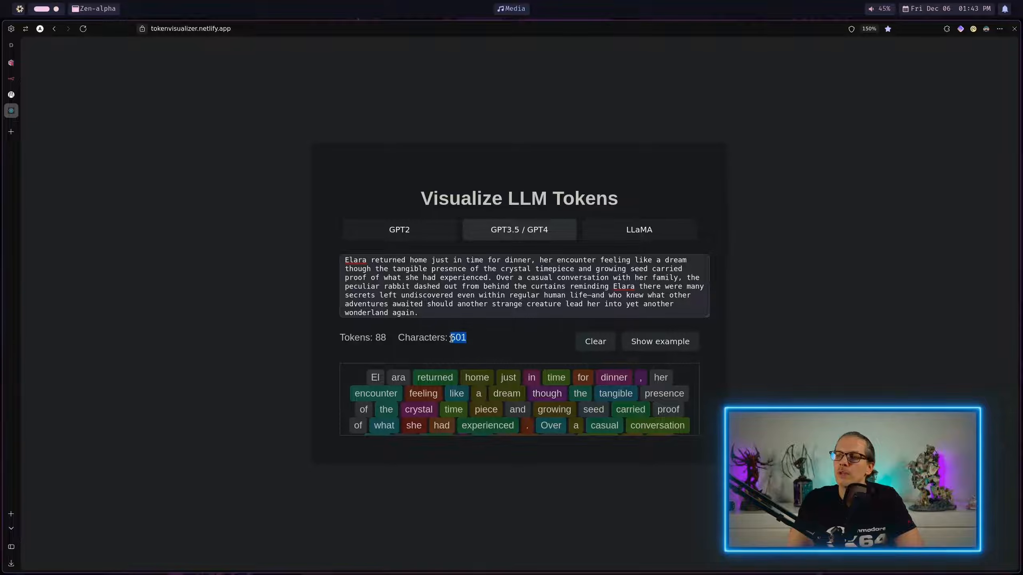
left_click_drag(386, 337, 375, 337)
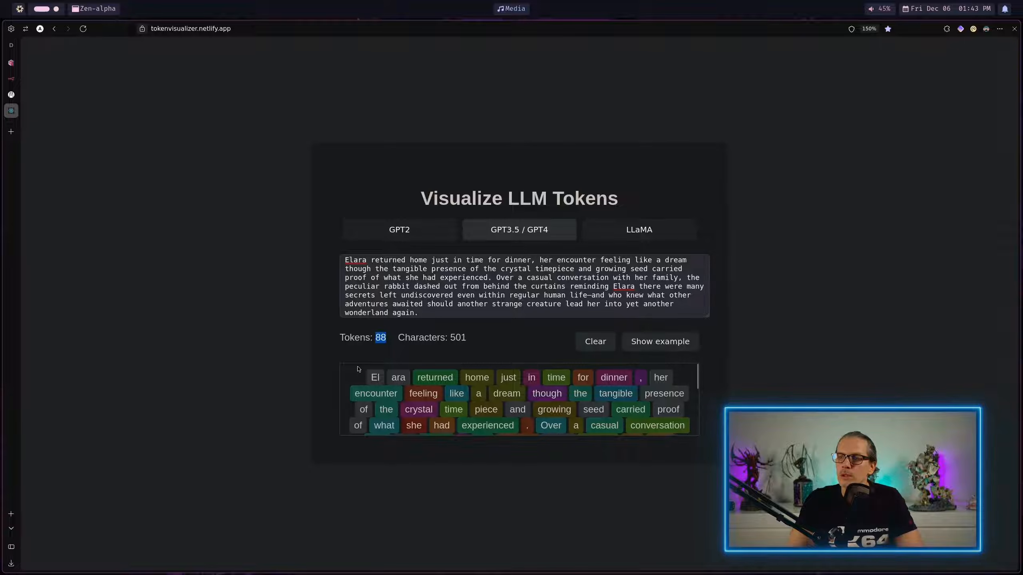
scroll(351, 379, "down", 2)
scroll(387, 379, "up", 2)
scroll(363, 372, "down", 3)
Step: Switch back to n8n, rerun the Code node and check the maximum paragraph token length for comparison
left_click(11, 79)
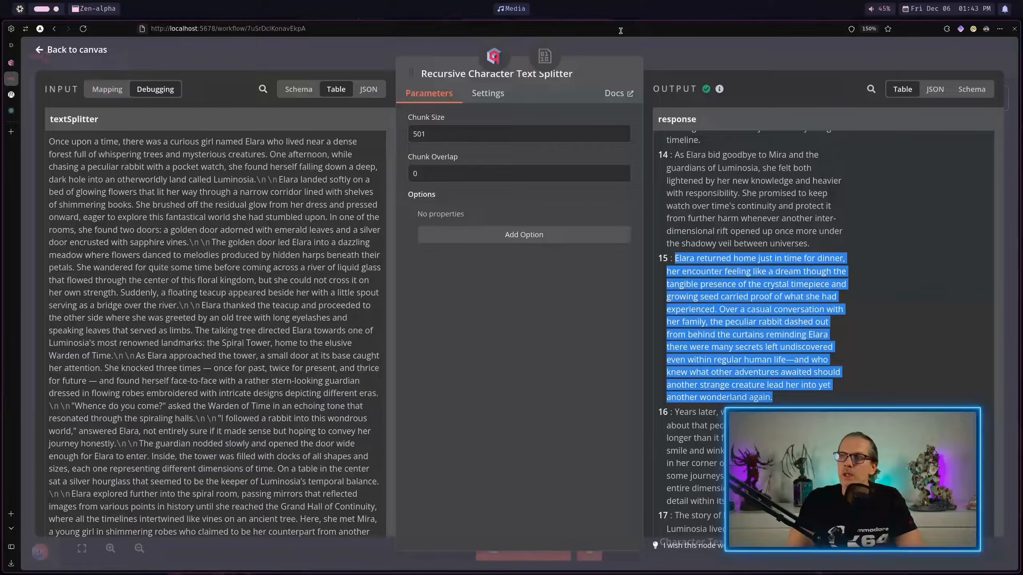
key("Escape")
double_click(590, 134)
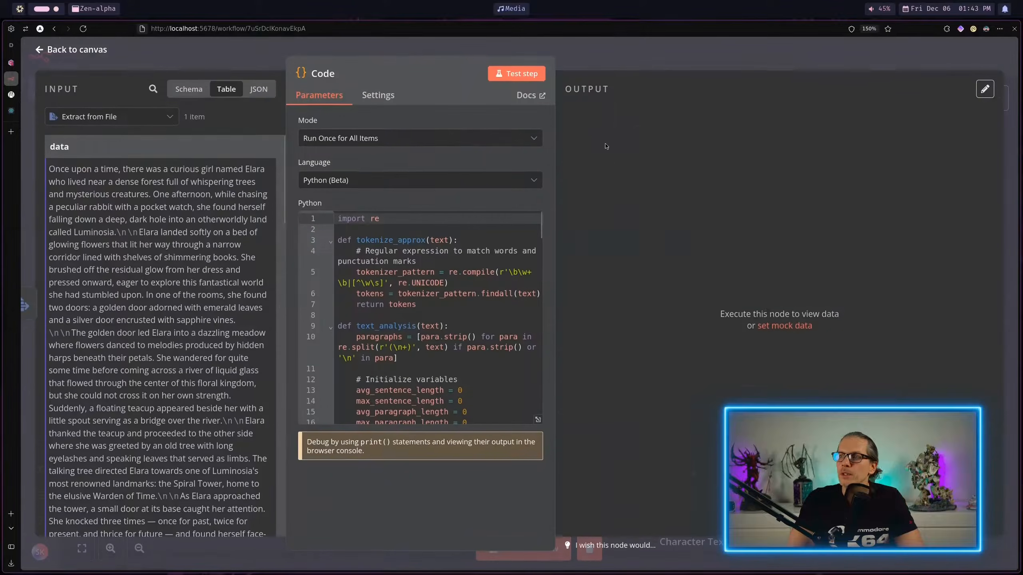
double_click(617, 163)
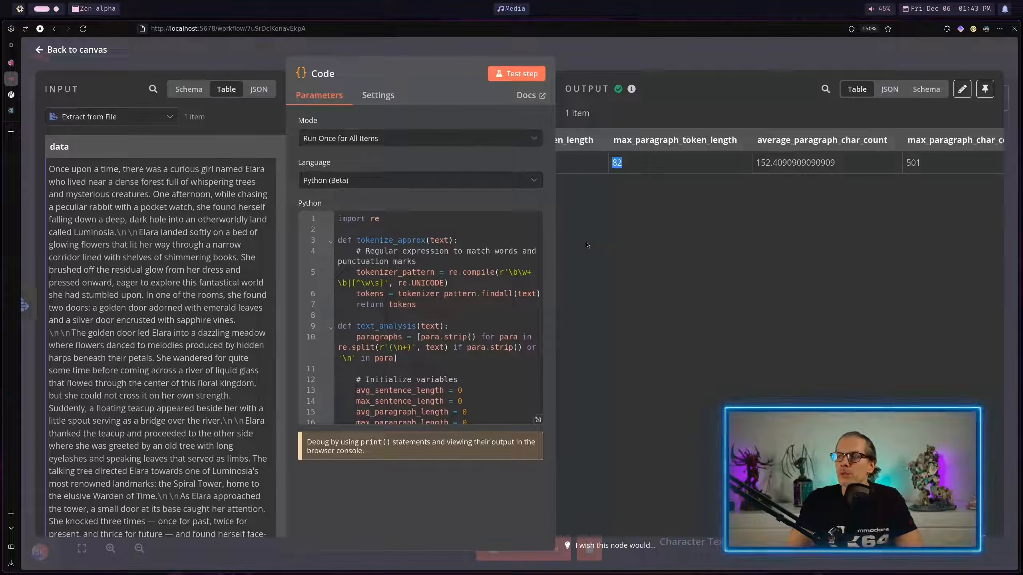
Step: Switch to the Qdrant dashboard, open the n8n_demo_db collection and look through the content and metadata of its stored points
left_click(16, 111)
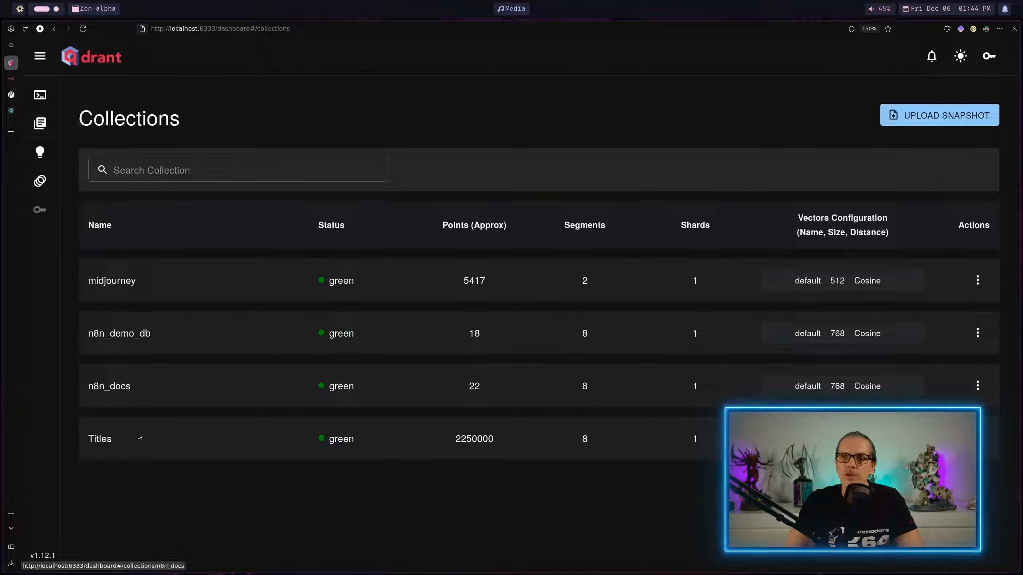
left_click(108, 336)
scroll(179, 366, "down", 5)
scroll(180, 366, "down", 15)
scroll(180, 367, "down", 20)
scroll(178, 364, "down", 15)
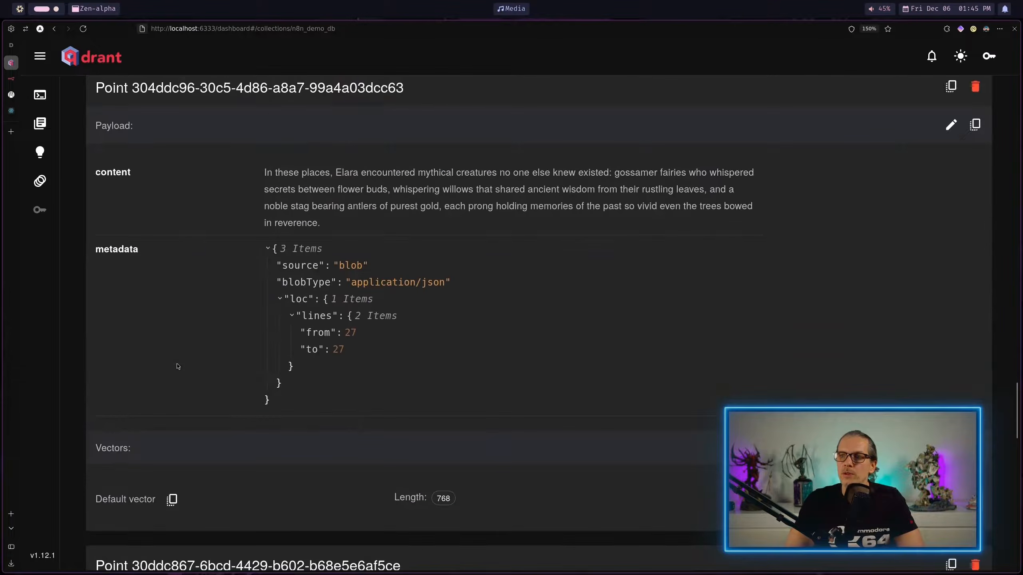
Step: Copy the default vector of the point about mythical creatures, check its vector length, and look over neighbouring points
left_click(171, 500)
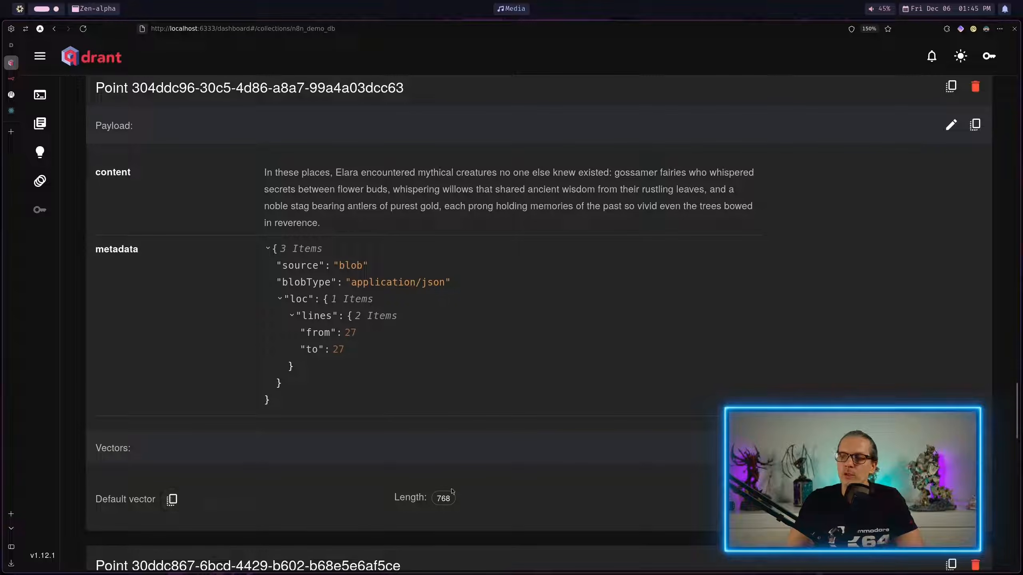
left_click_drag(453, 500, 439, 504)
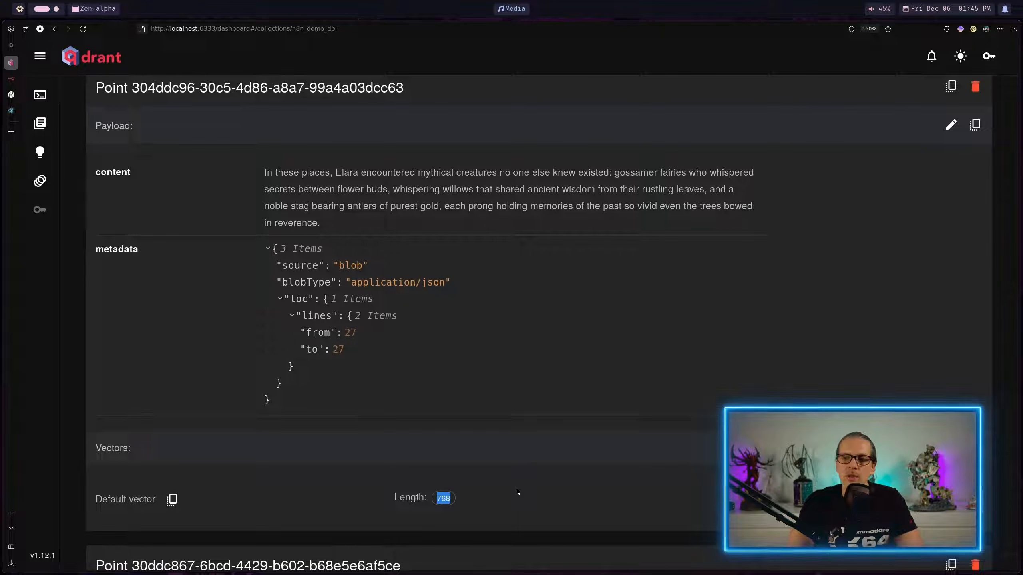
scroll(517, 492, "down", 10)
scroll(518, 489, "down", 5)
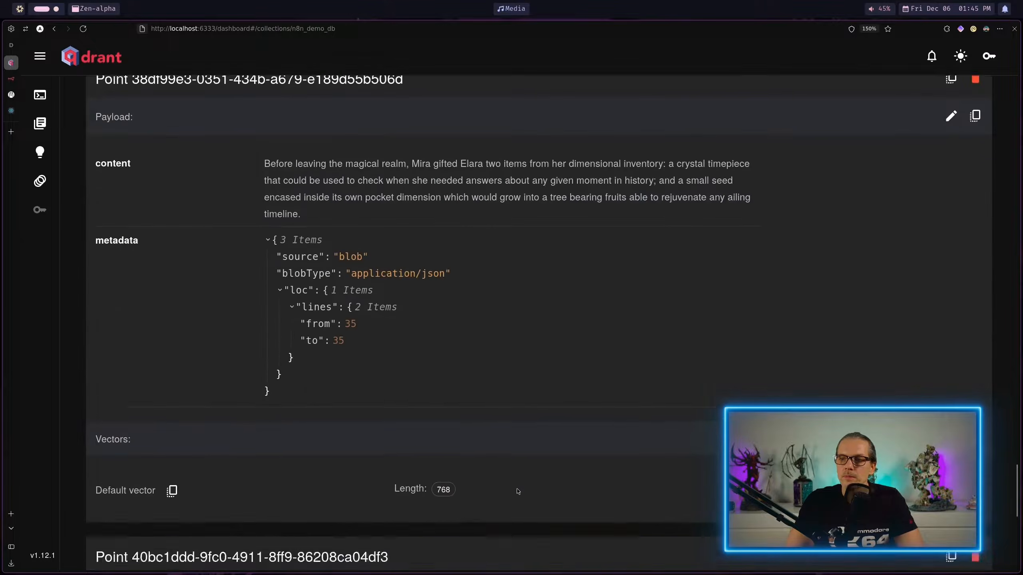
scroll(518, 491, "up", 10)
scroll(518, 492, "up", 15)
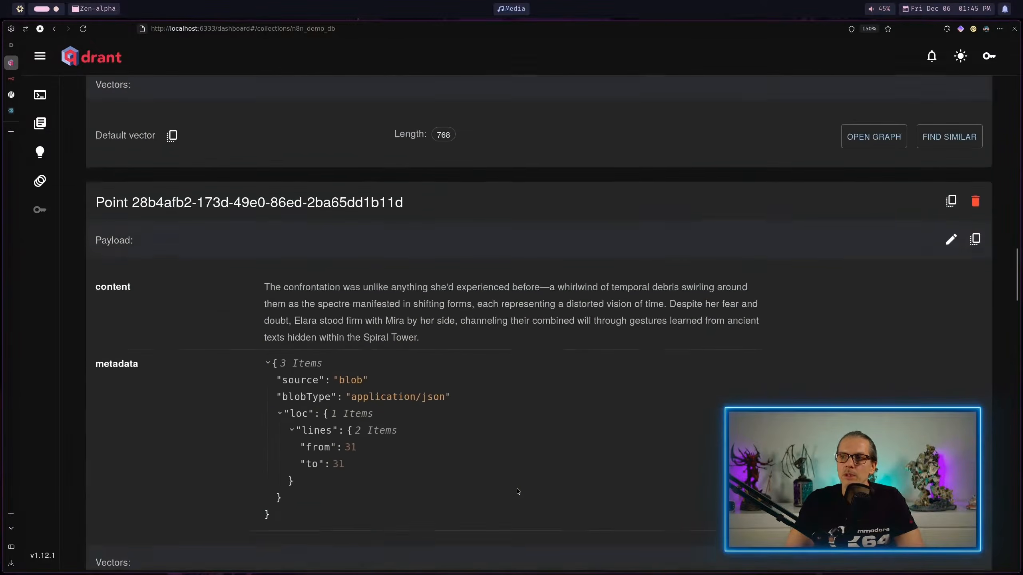
Step: Switch back to n8n and add a Question and Answer Chain node to the Document Loader workflow
key("ctrl+Tab")
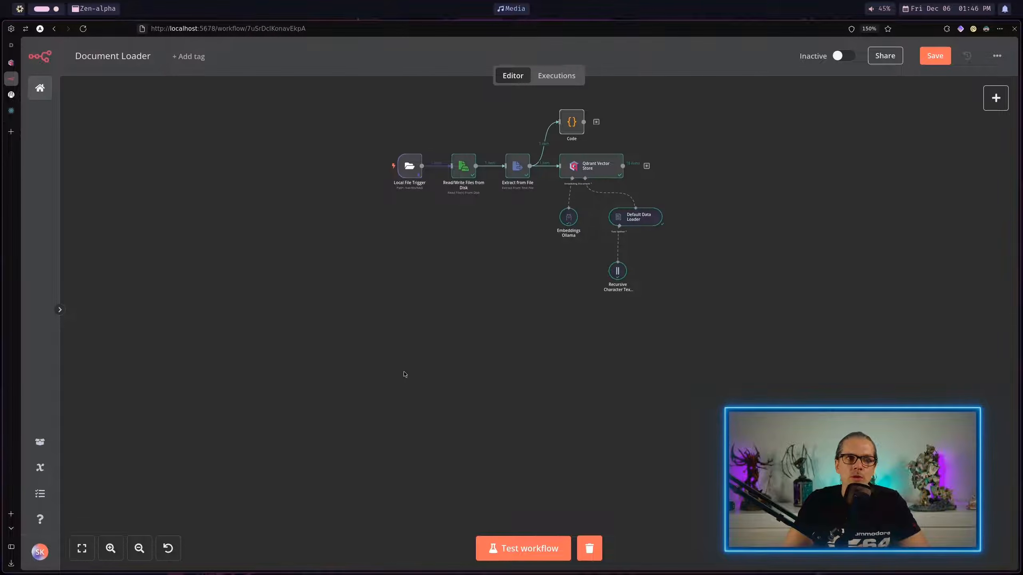
left_click(996, 98)
type("ques")
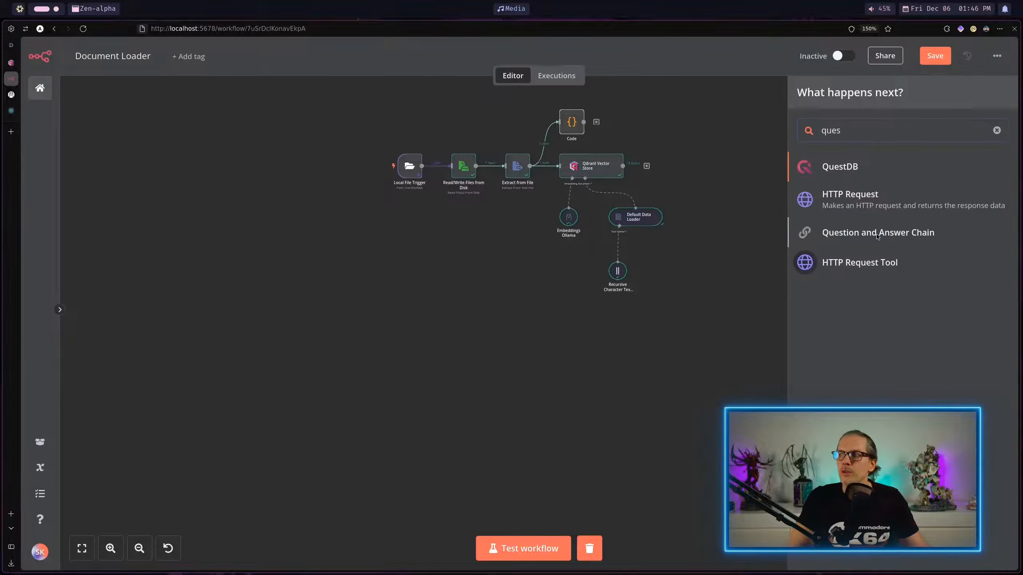
left_click(875, 234)
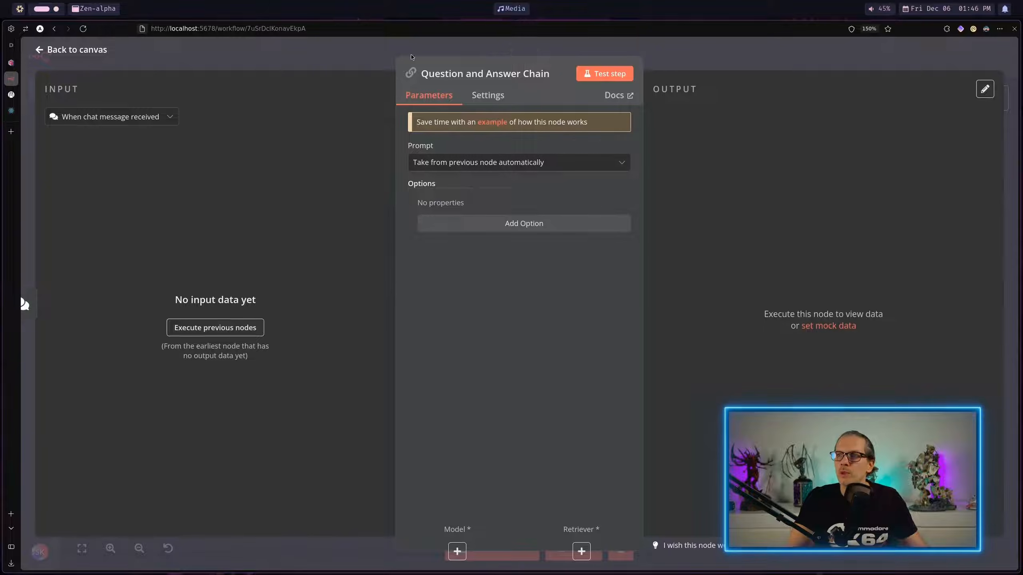
left_click(368, 52)
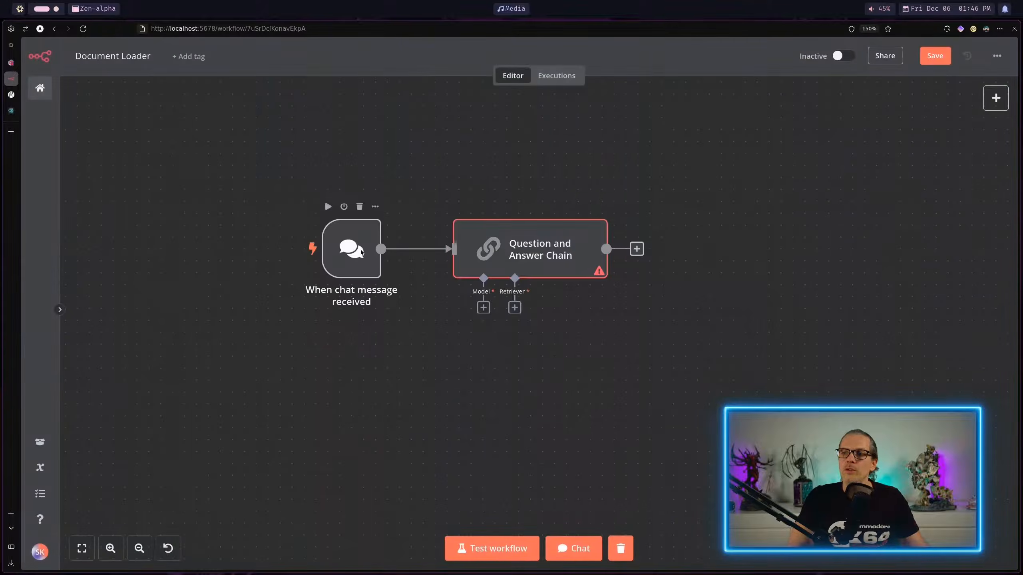
Step: Attach an Ollama Model to the Question and Answer Chain and set its model to llama3.2:latest
left_click(483, 308)
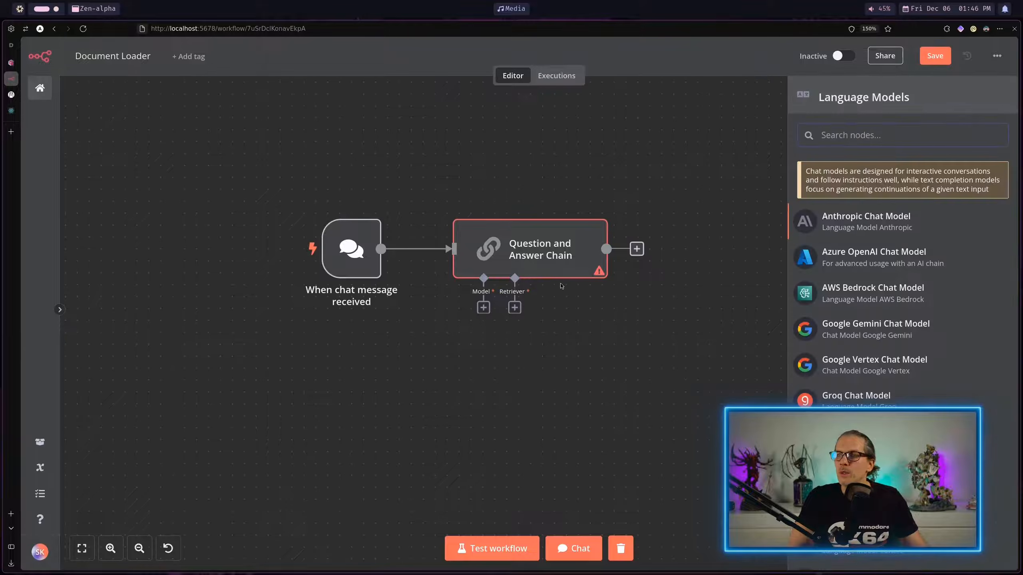
left_click(920, 297)
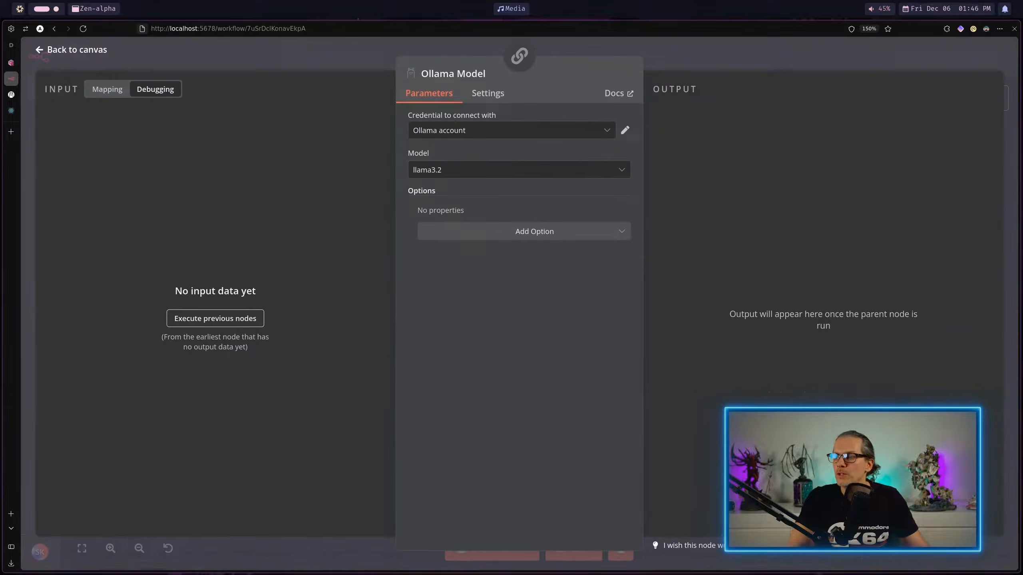
left_click(532, 176)
left_click(535, 279)
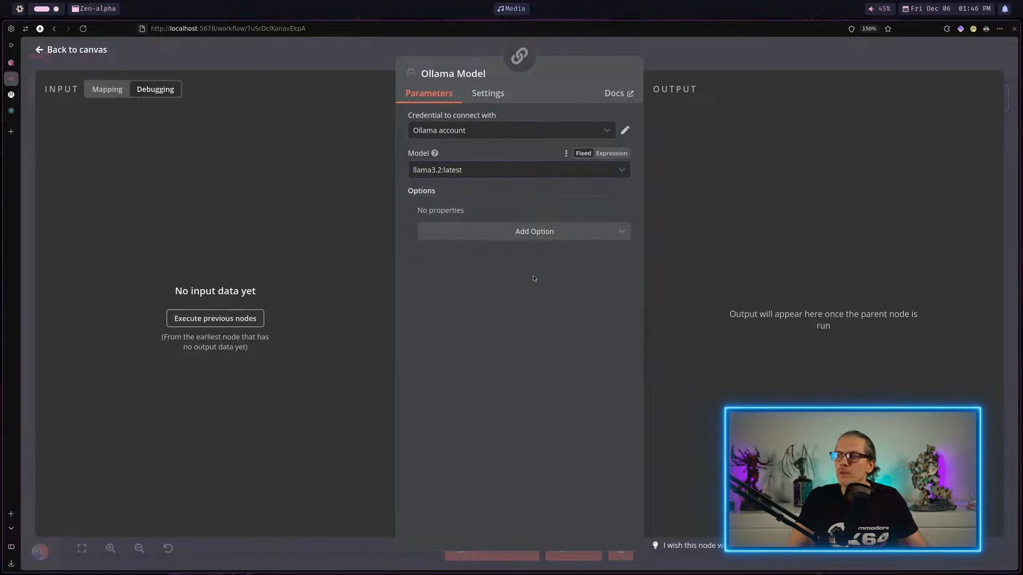
left_click(667, 59)
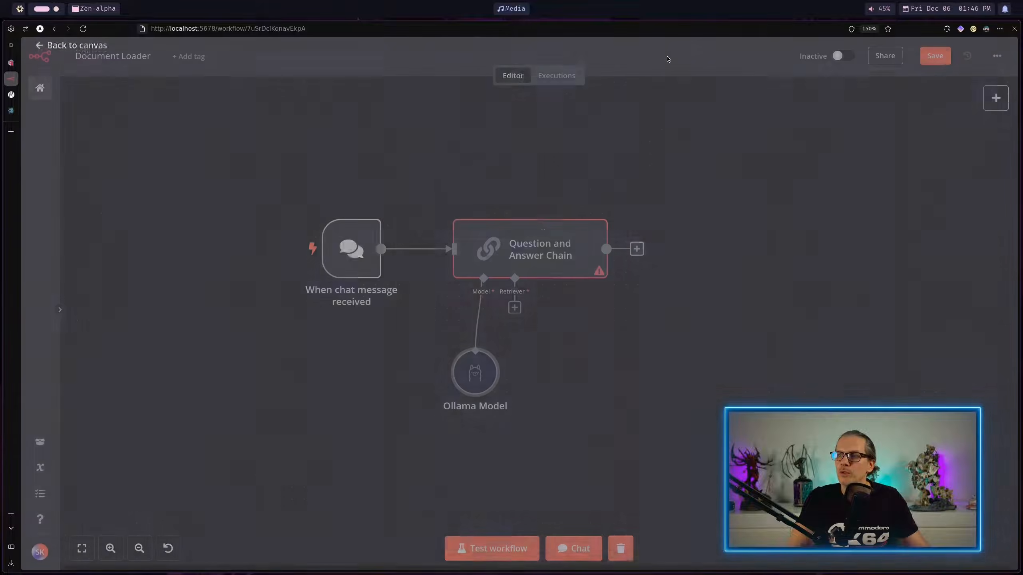
Step: Attach a Vector Store Retriever to the Question and Answer Chain and set its limit to 5
left_click(515, 308)
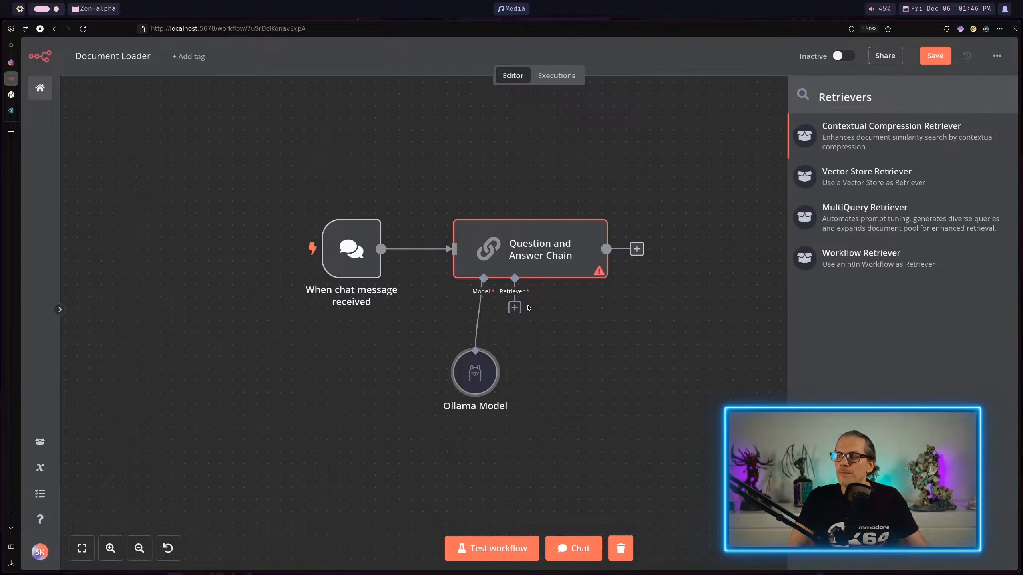
left_click(841, 181)
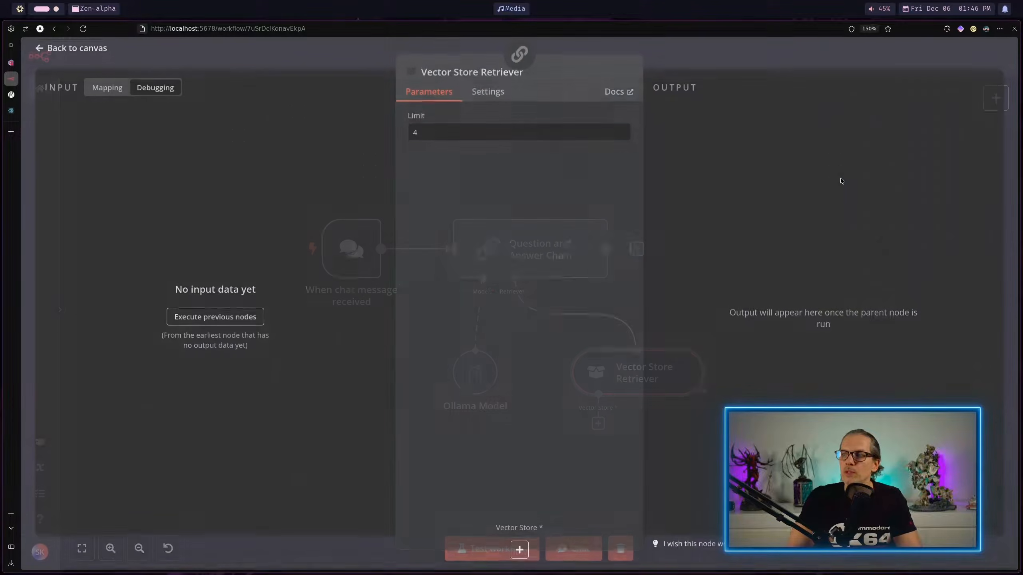
left_click(413, 133)
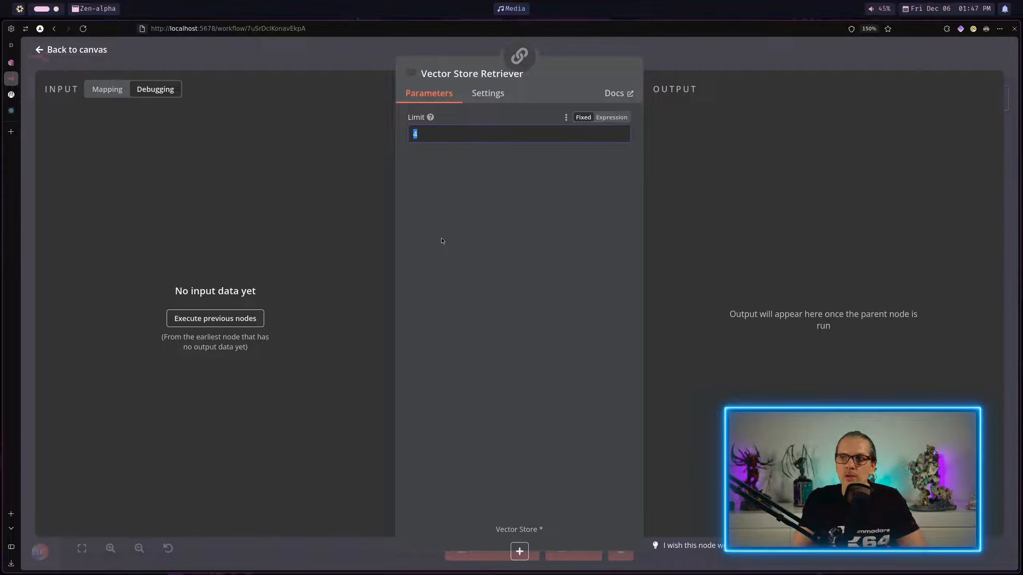
type("5")
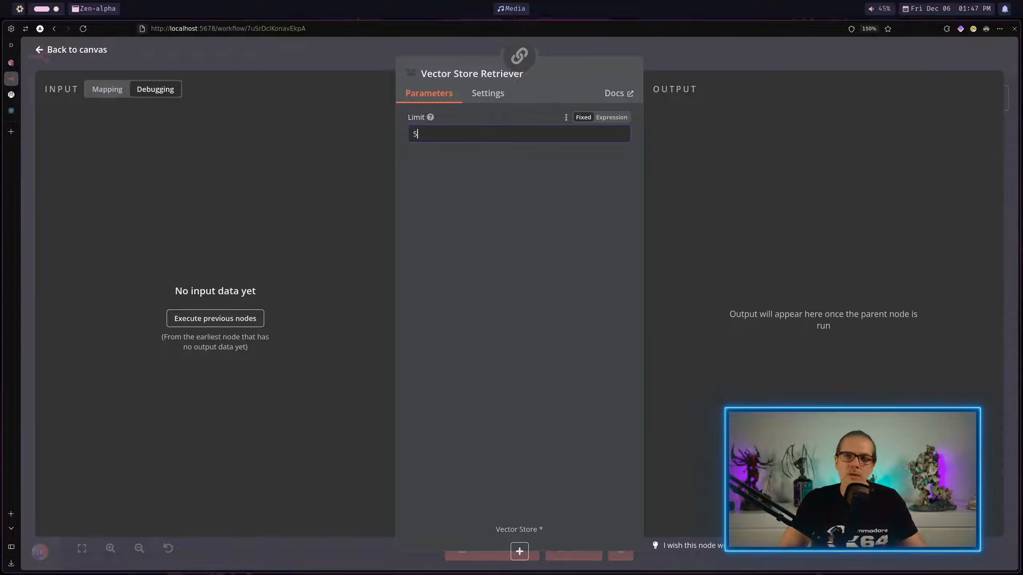
left_click(756, 62)
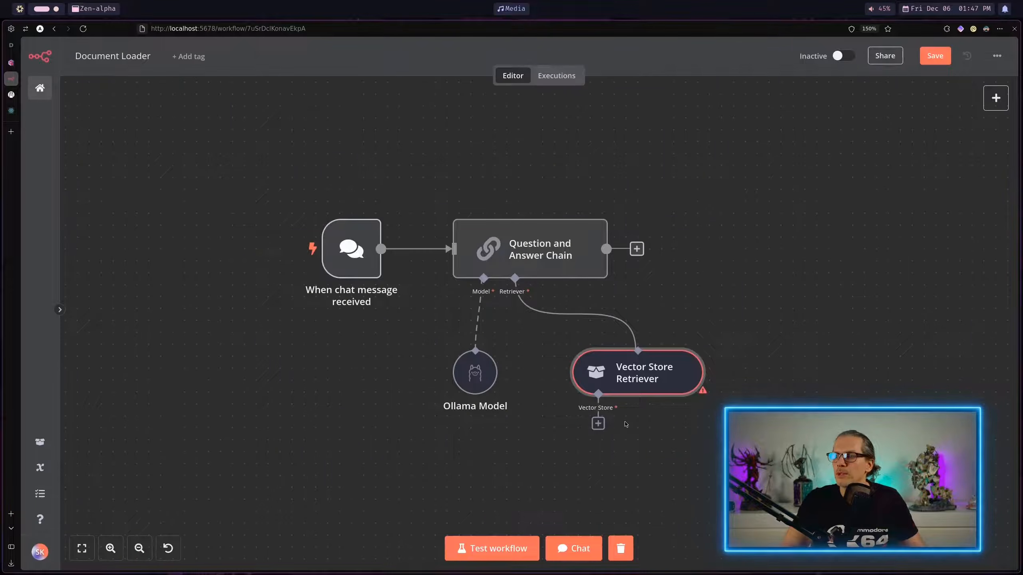
Step: Connect a Qdrant Vector Store to the Vector Store Retriever and choose the n8n_demo_db collection
left_click(598, 424)
left_click(805, 298)
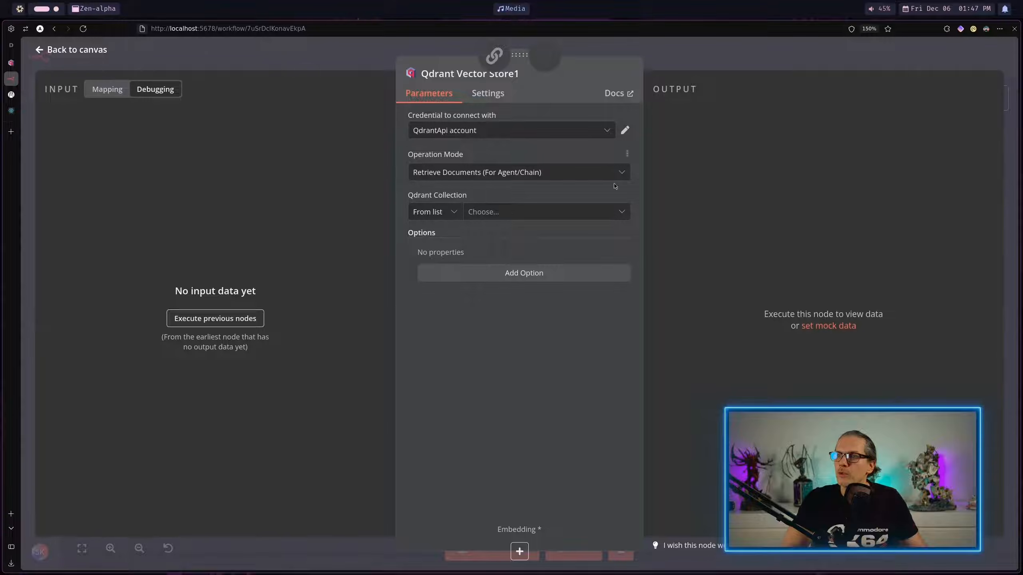
left_click(597, 212)
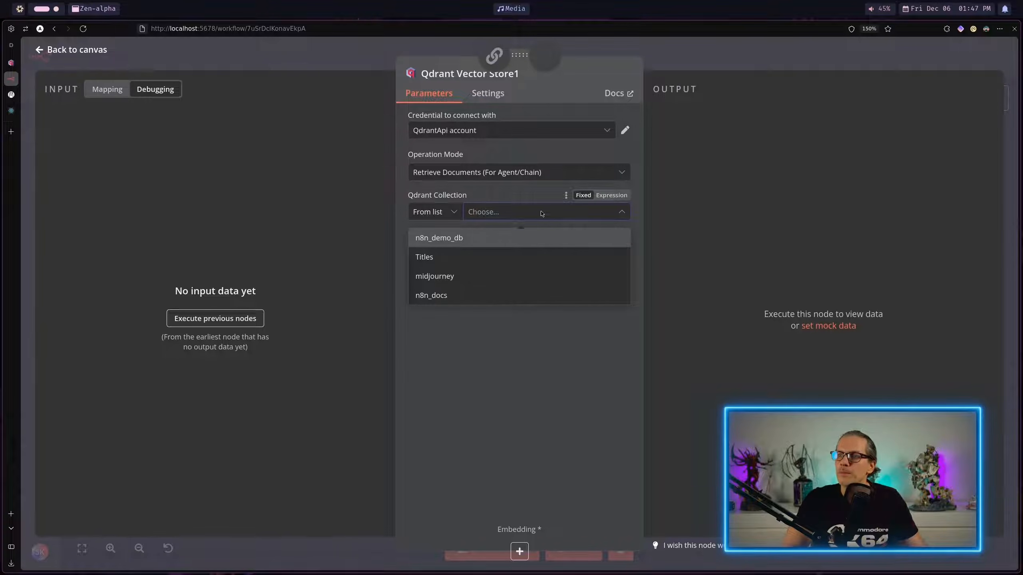
left_click(450, 239)
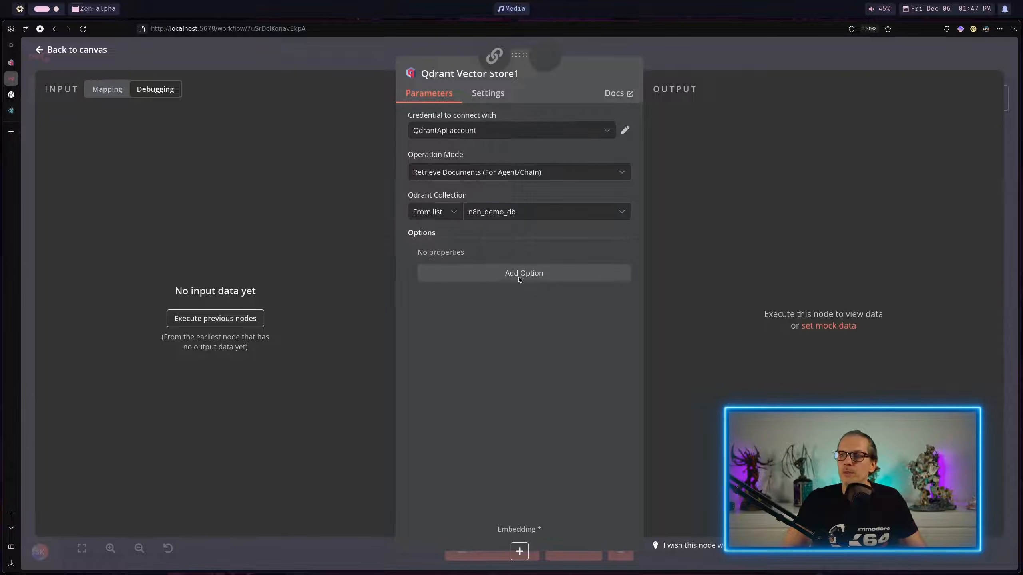
left_click(730, 67)
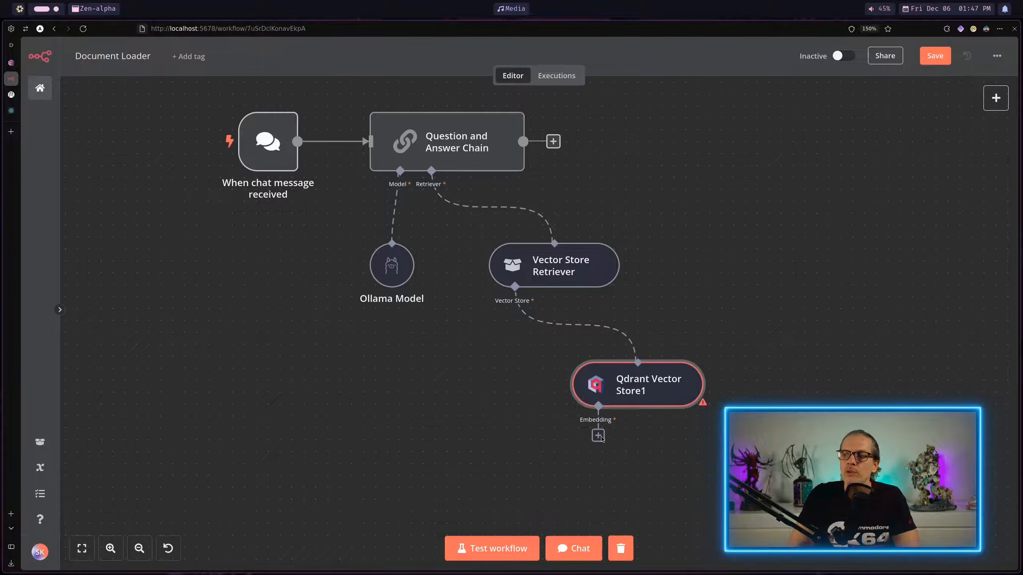
Step: Attach an Embeddings Ollama node to the new Qdrant Vector Store, using the nomic-embed-text:latest model
left_click(599, 436)
left_click(868, 381)
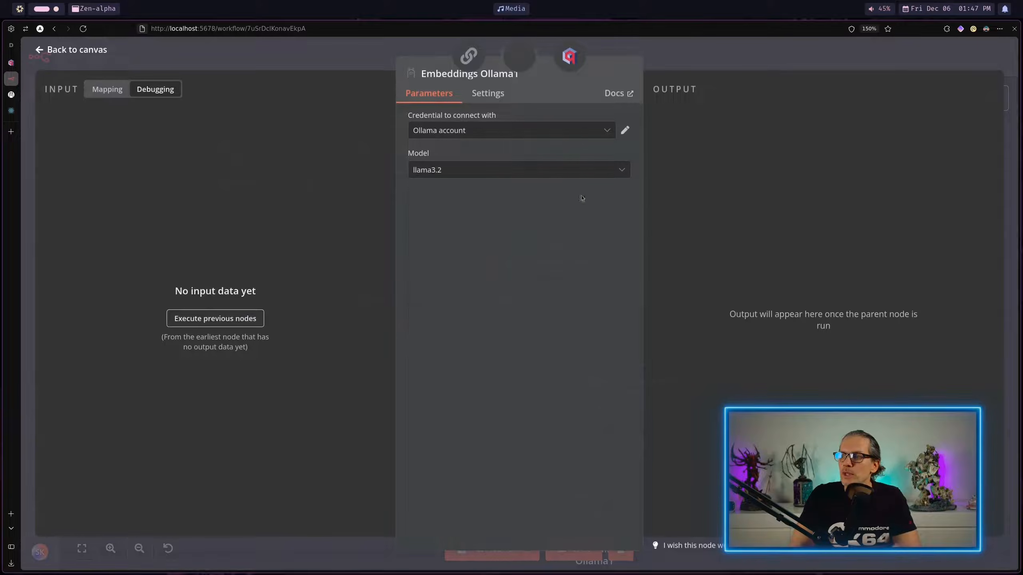
left_click(536, 170)
scroll(520, 266, "down", 2)
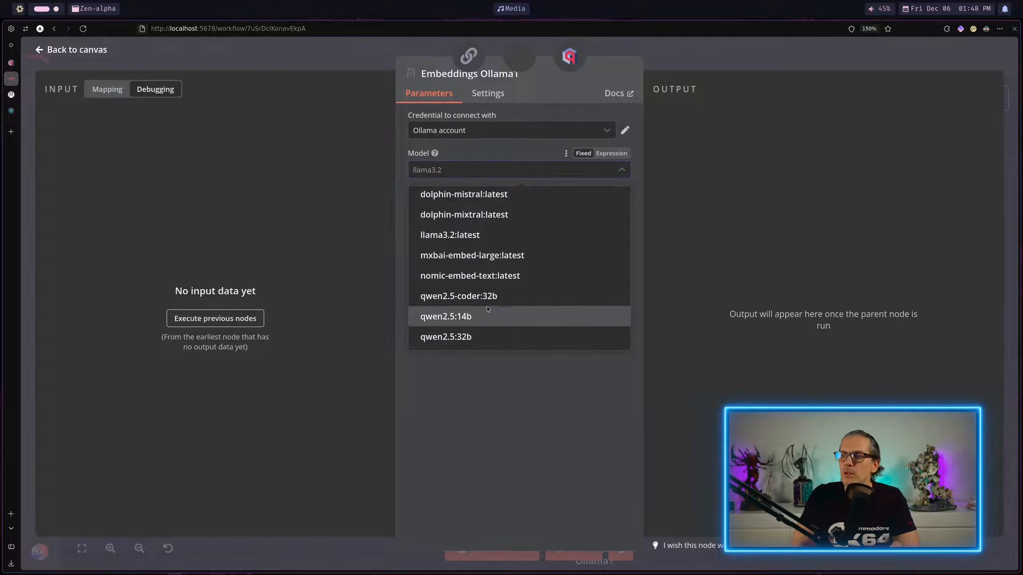
left_click(482, 278)
left_click(727, 50)
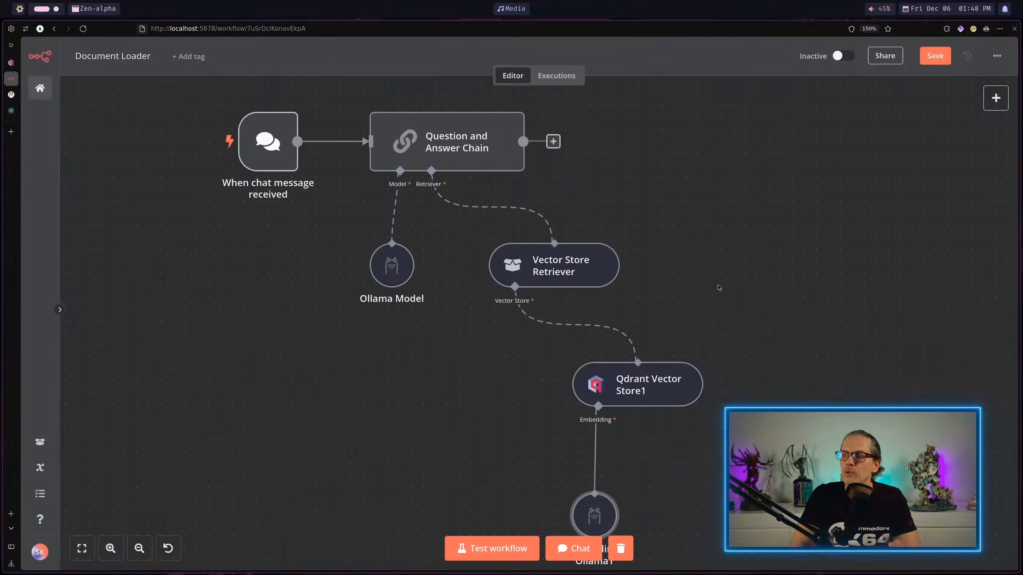
Step: Open the workflow's chat and send the question "Where is Elara is from?"
left_click(574, 548)
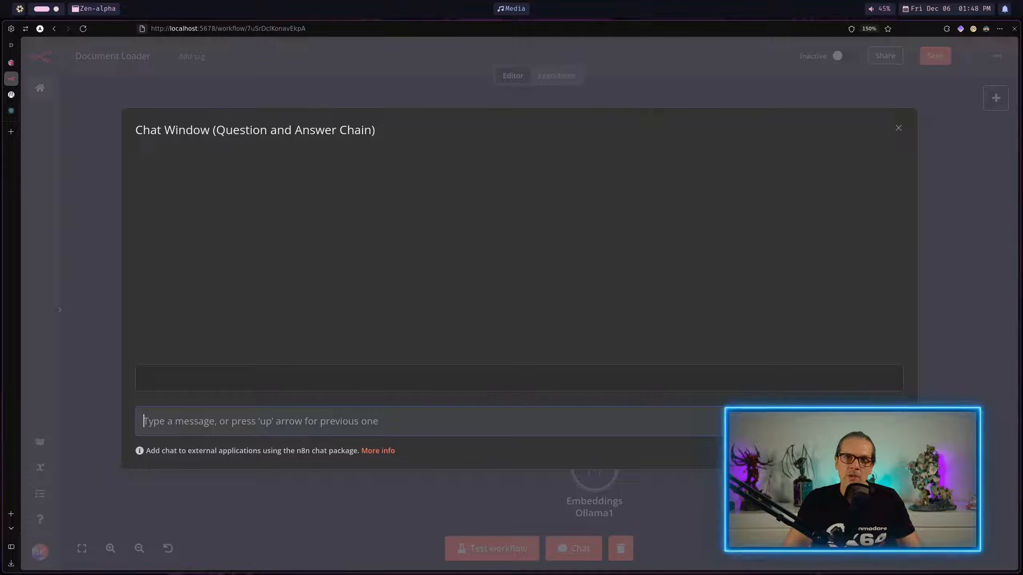
type("Whe")
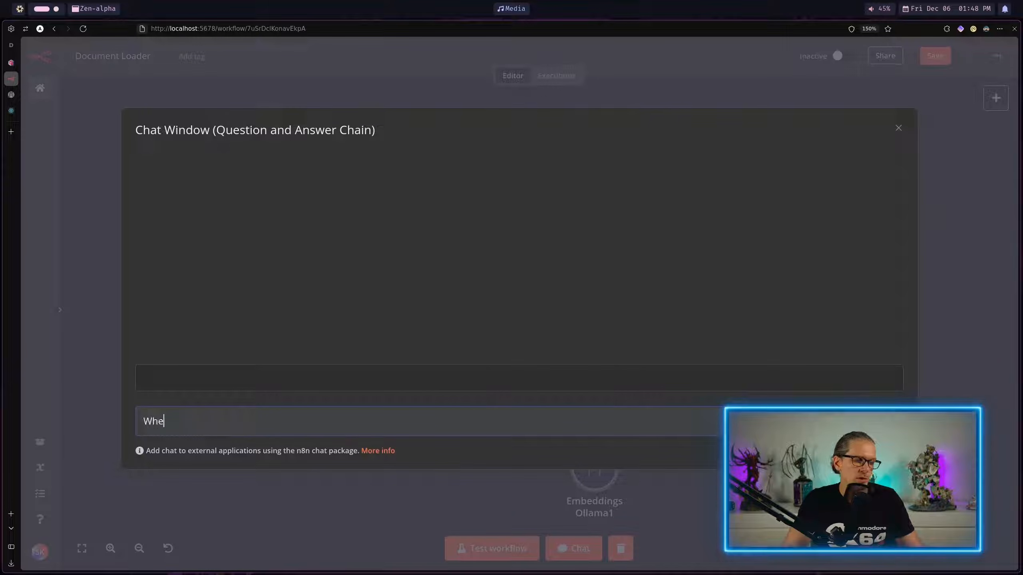
type("re is Elara is ")
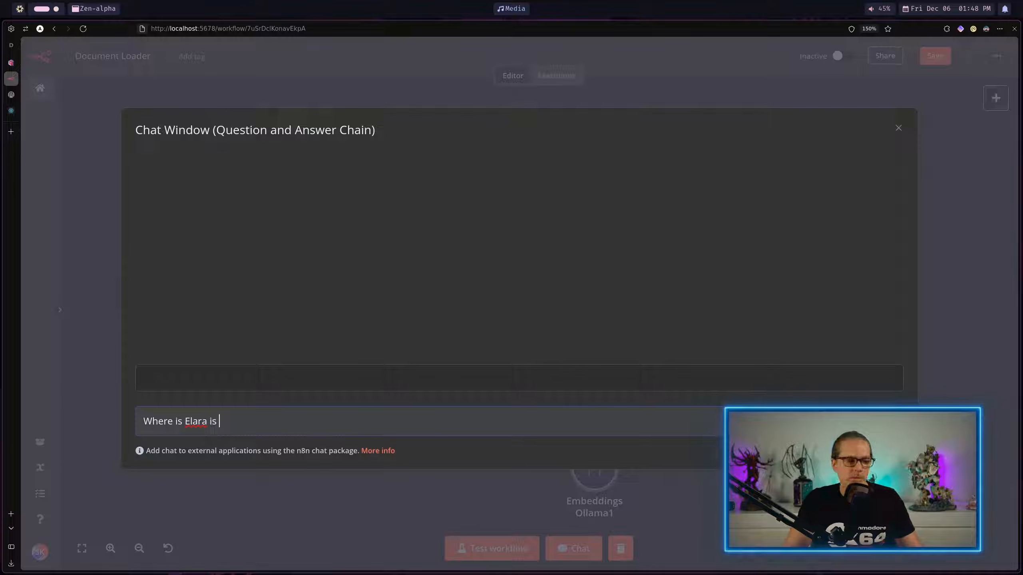
type("from?")
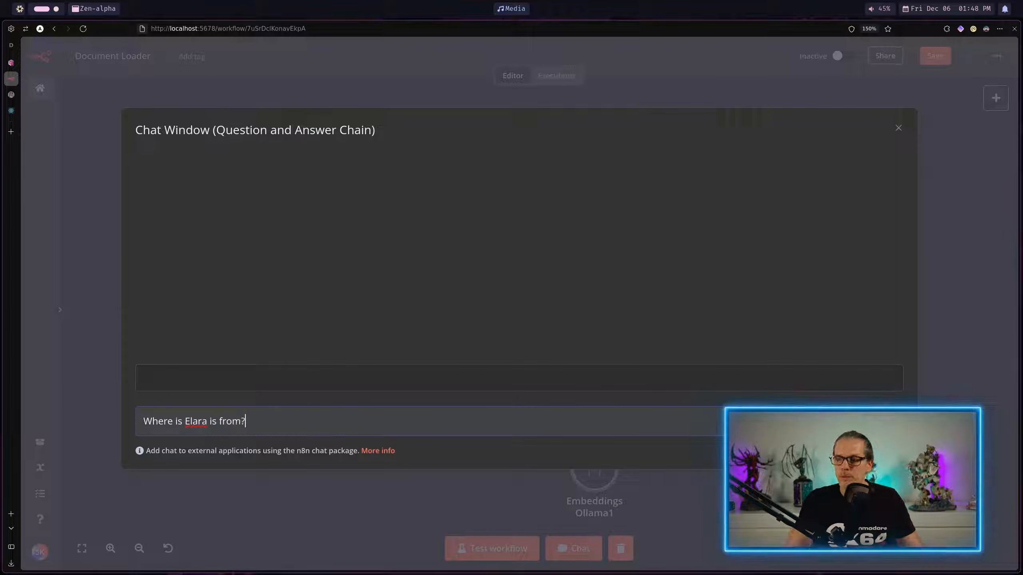
key("Return")
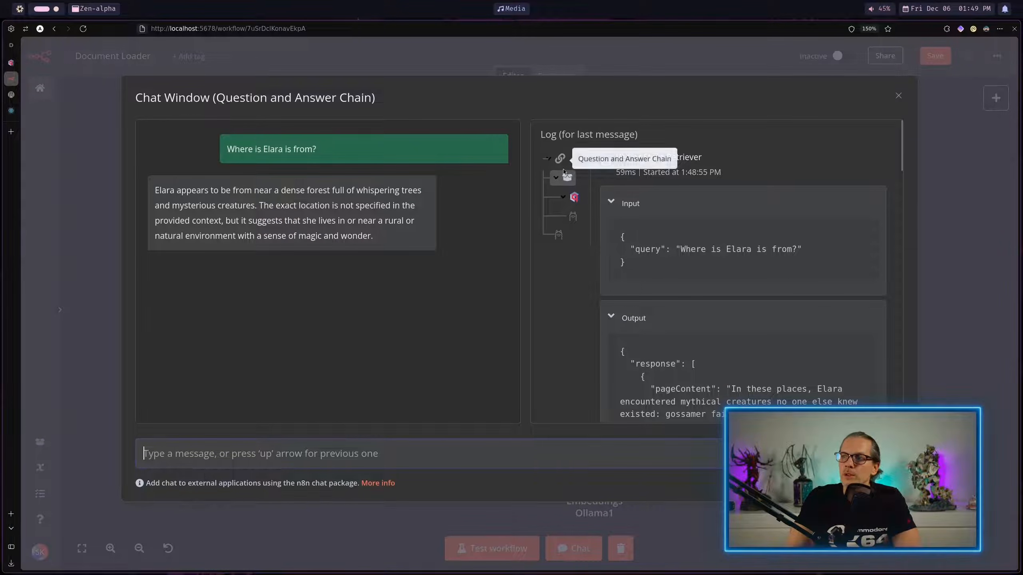
Step: Inspect the Qdrant Vector Store's log entry, checking its input query and reading through the retrieved text chunks in its output
left_click(574, 197)
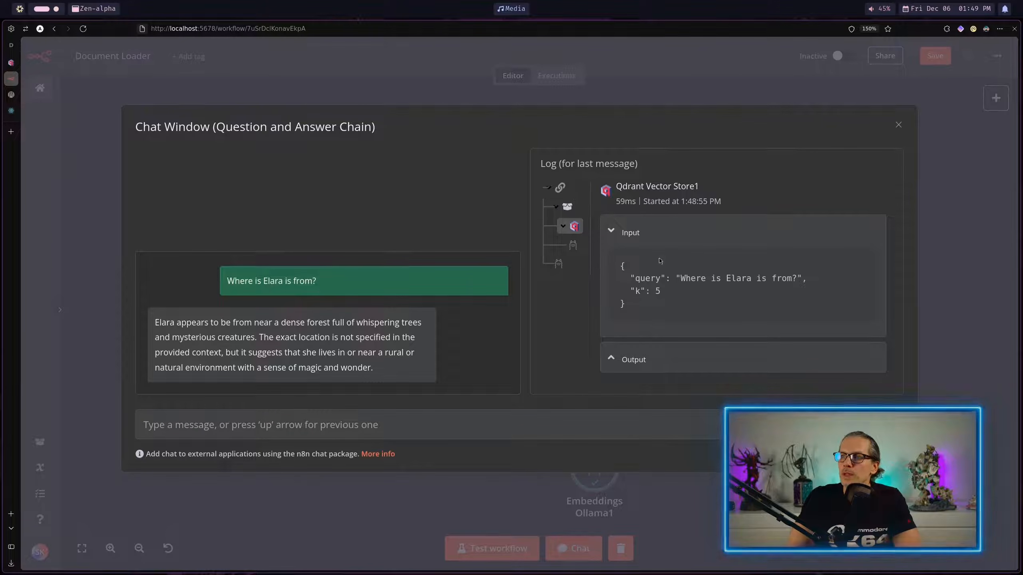
left_click_drag(679, 278, 796, 278)
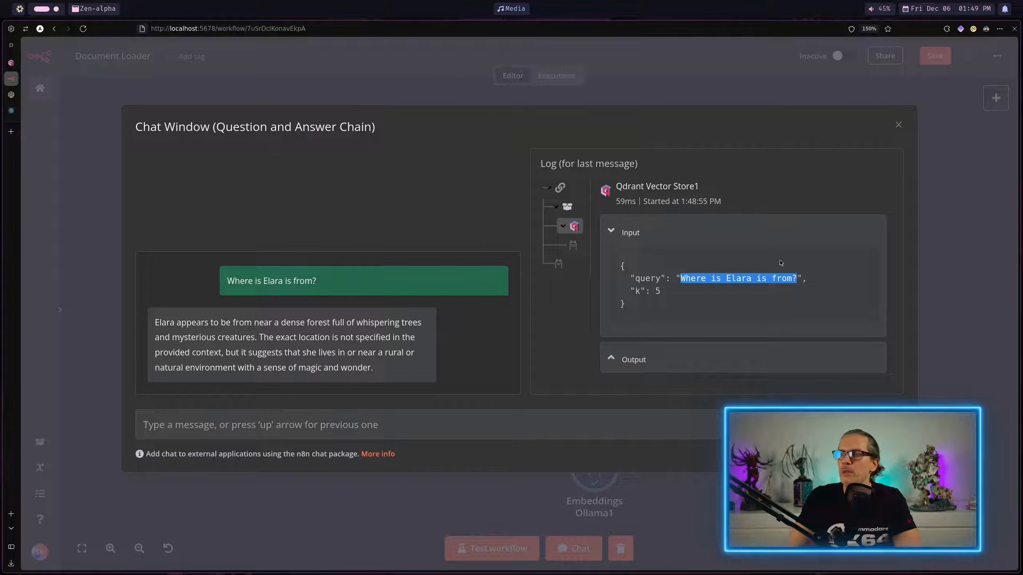
left_click(710, 359)
scroll(771, 289, "down", 8)
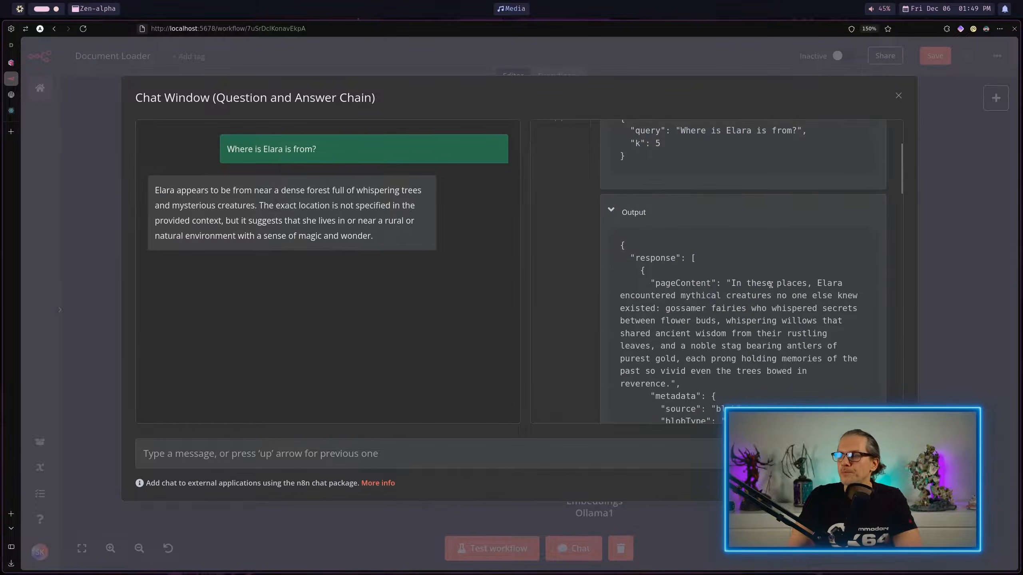
scroll(776, 214, "up", 4)
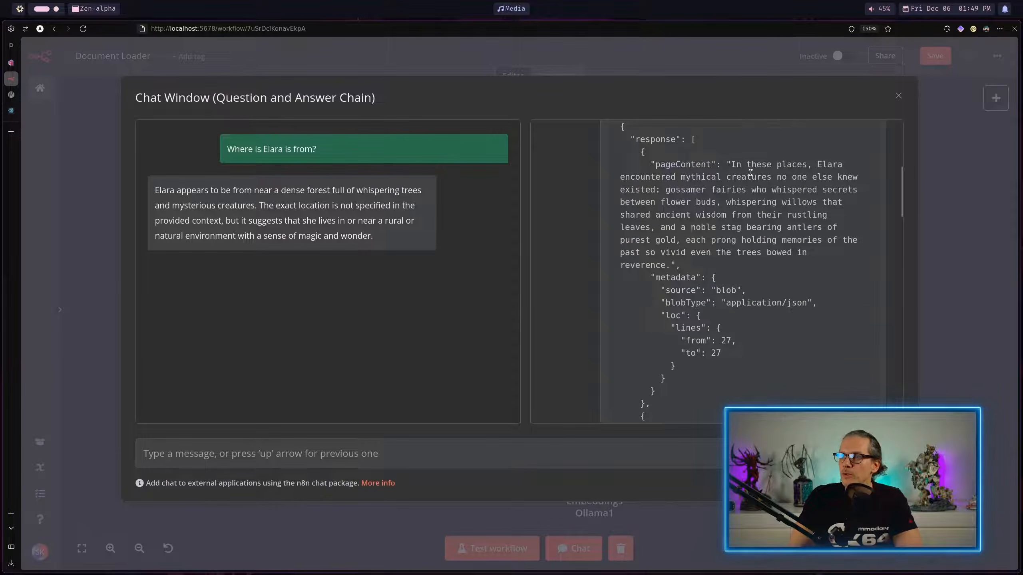
scroll(753, 173, "down", 8)
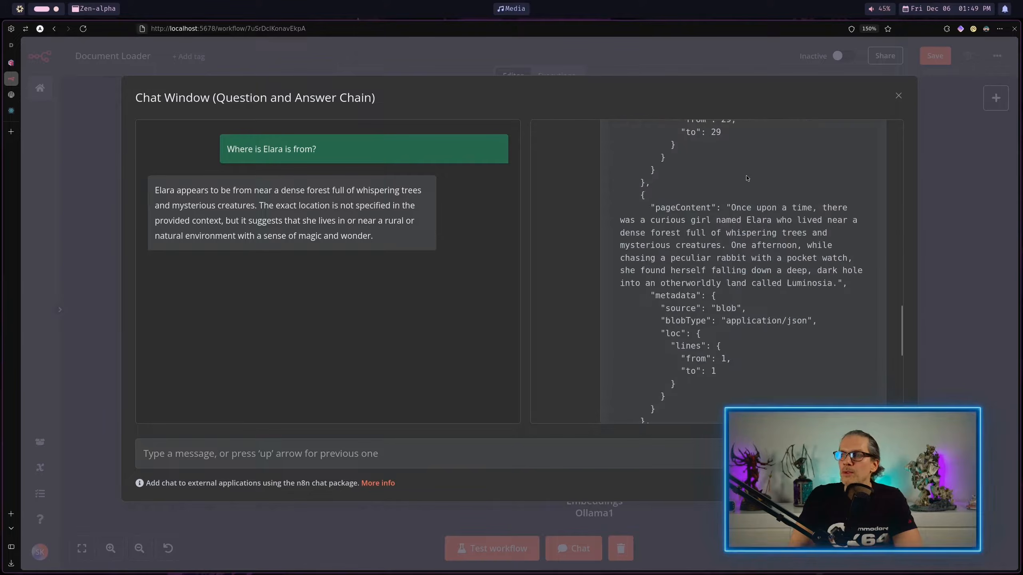
scroll(766, 223, "down", 4)
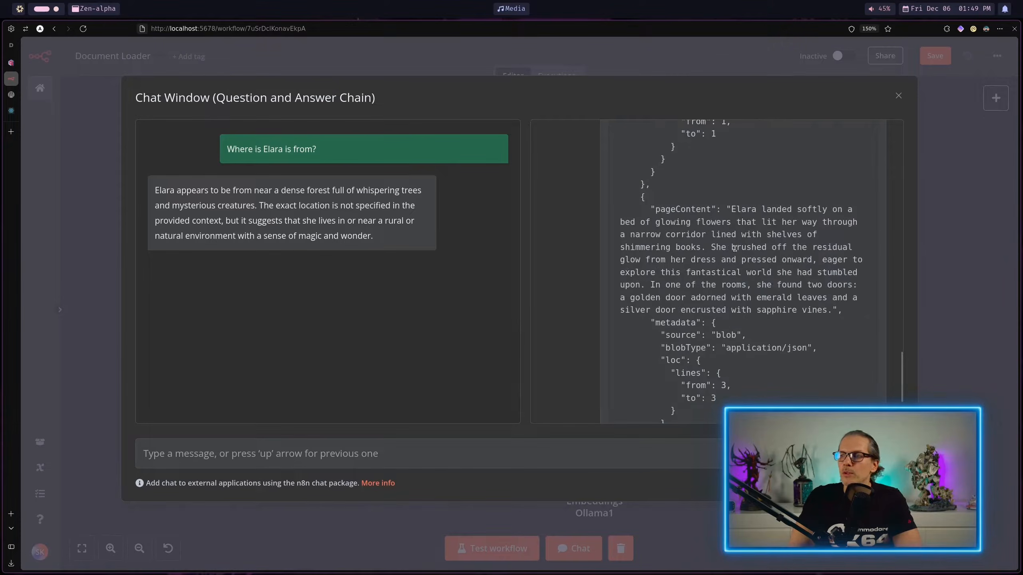
scroll(736, 253, "down", 5)
scroll(757, 273, "up", 15)
scroll(747, 271, "up", 3)
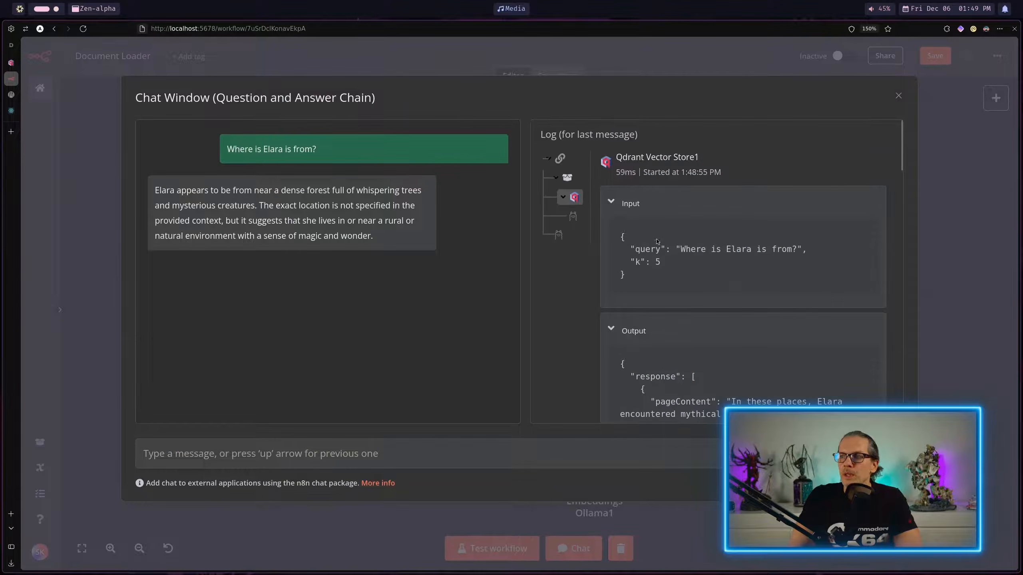
Step: Examine the Ollama Model's log input, reading the supplied context chunks and highlighting the opening prompt instructions
left_click(558, 235)
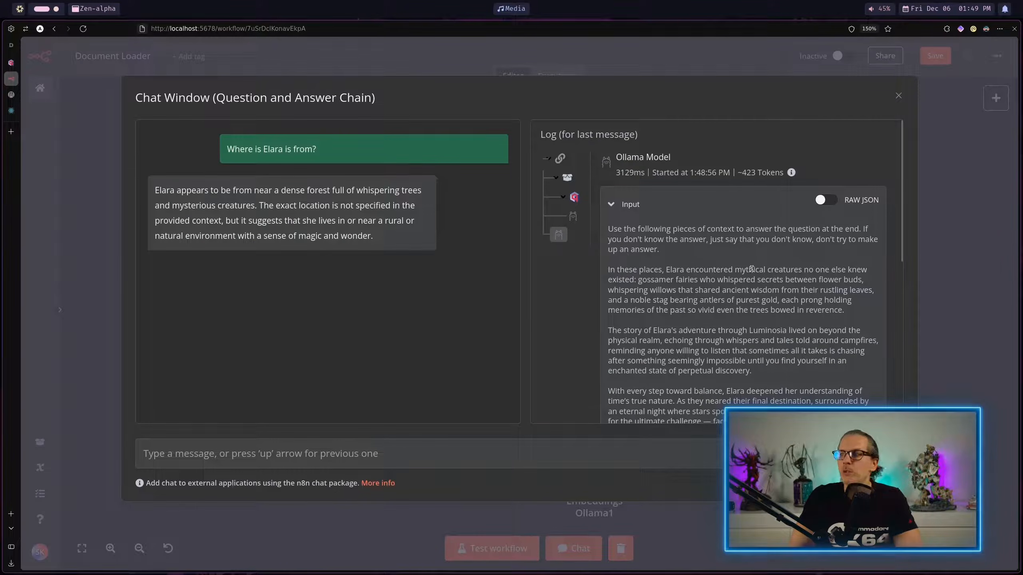
scroll(746, 268, "down", 3)
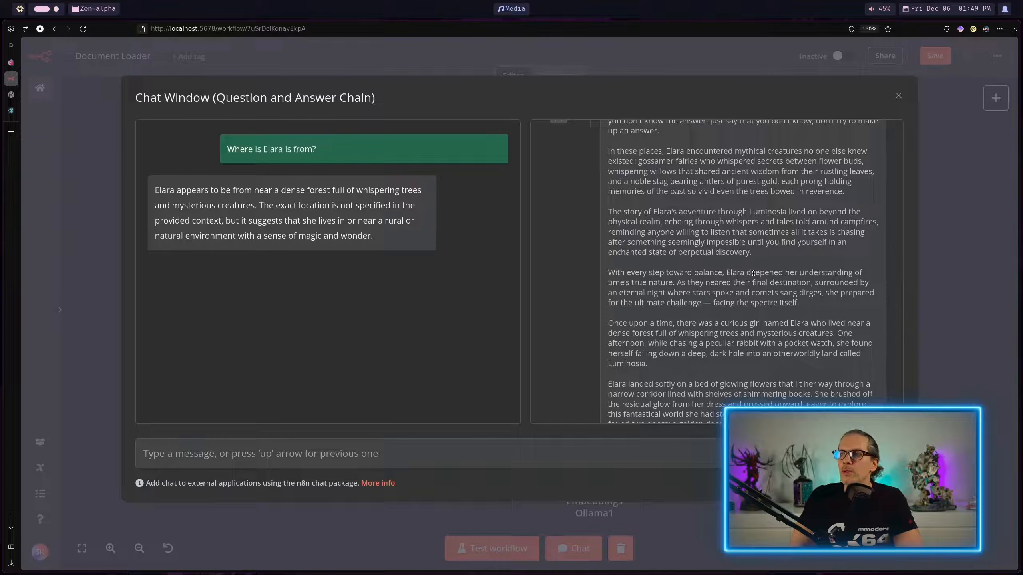
scroll(753, 273, "up", 3)
left_click_drag(679, 251, 628, 230)
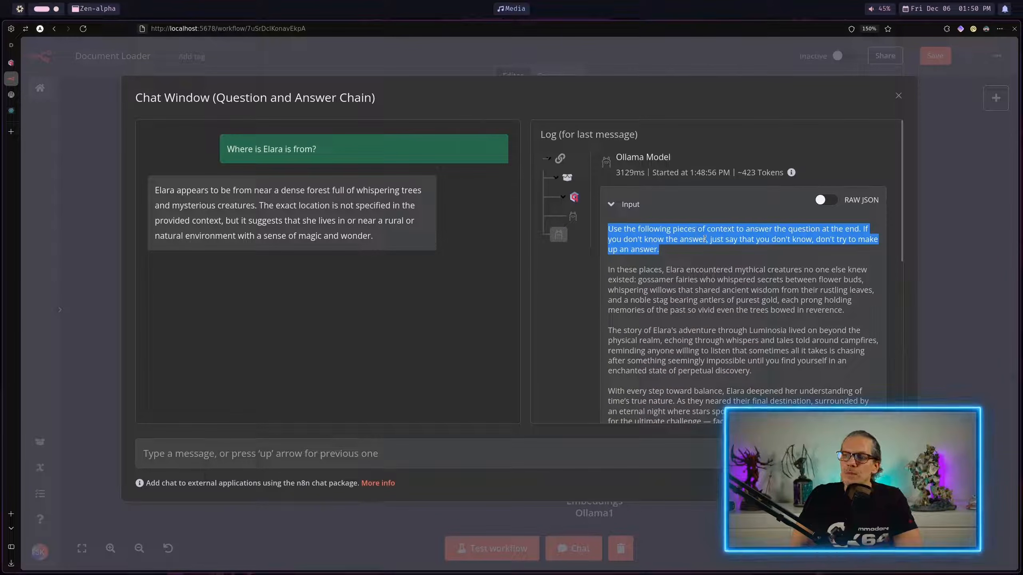
Step: Read through the context chunks in the Ollama Model's log input and its generated output answer, highlighting both, and leave the chat window
left_click_drag(612, 267, 717, 349)
scroll(721, 349, "down", 8)
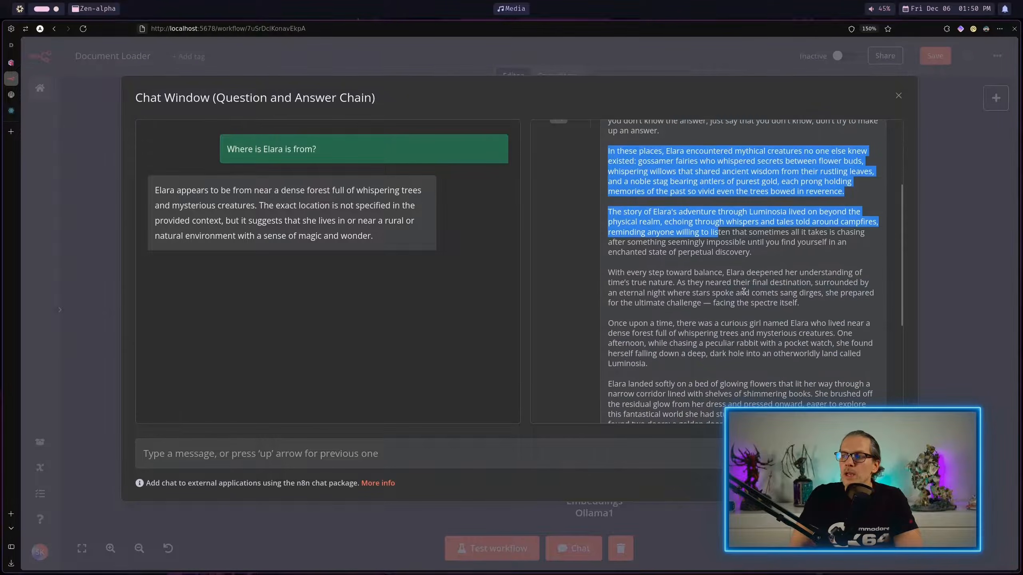
scroll(696, 241, "up", 3)
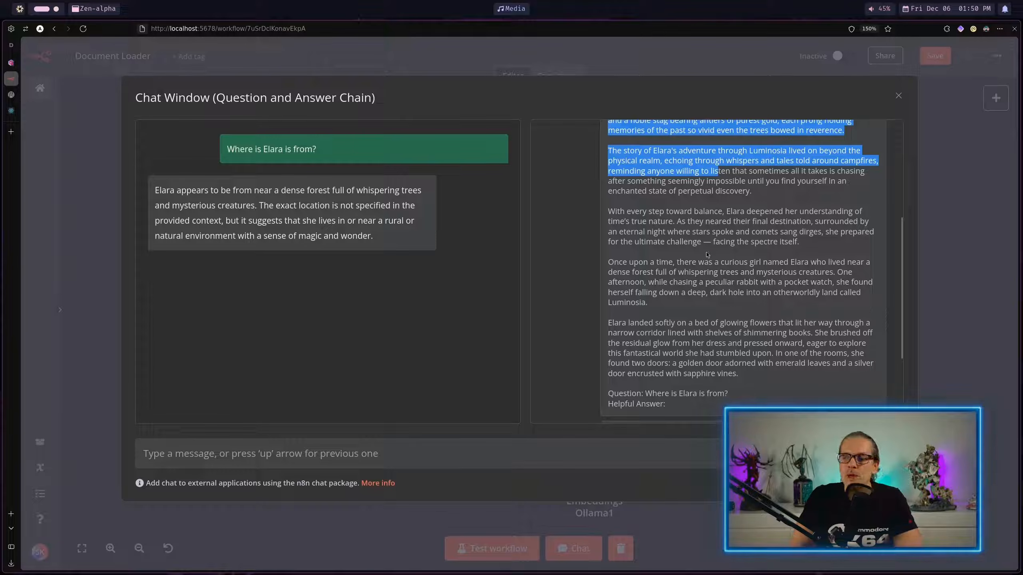
scroll(706, 250, "down", 3)
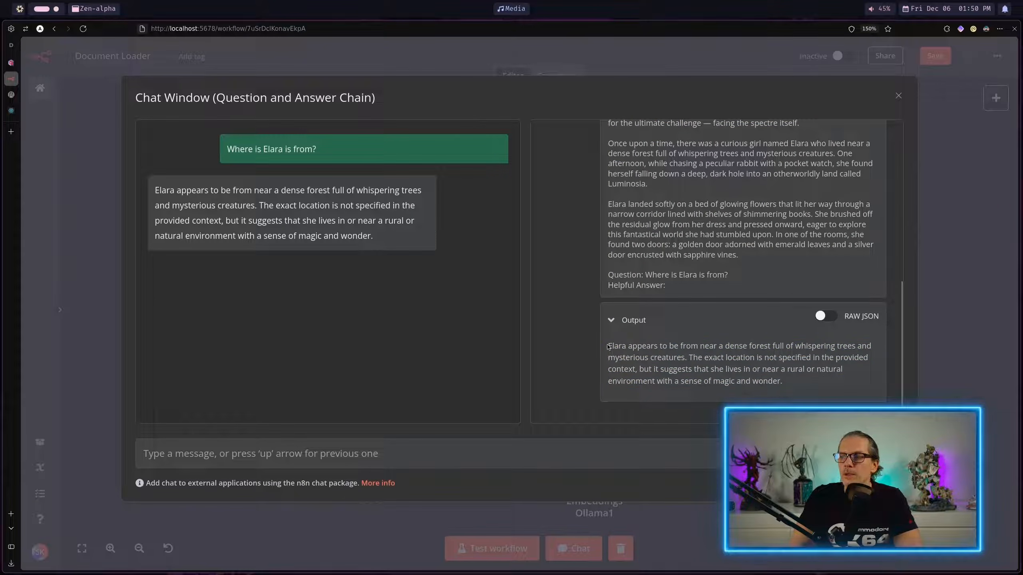
left_click_drag(609, 346, 782, 382)
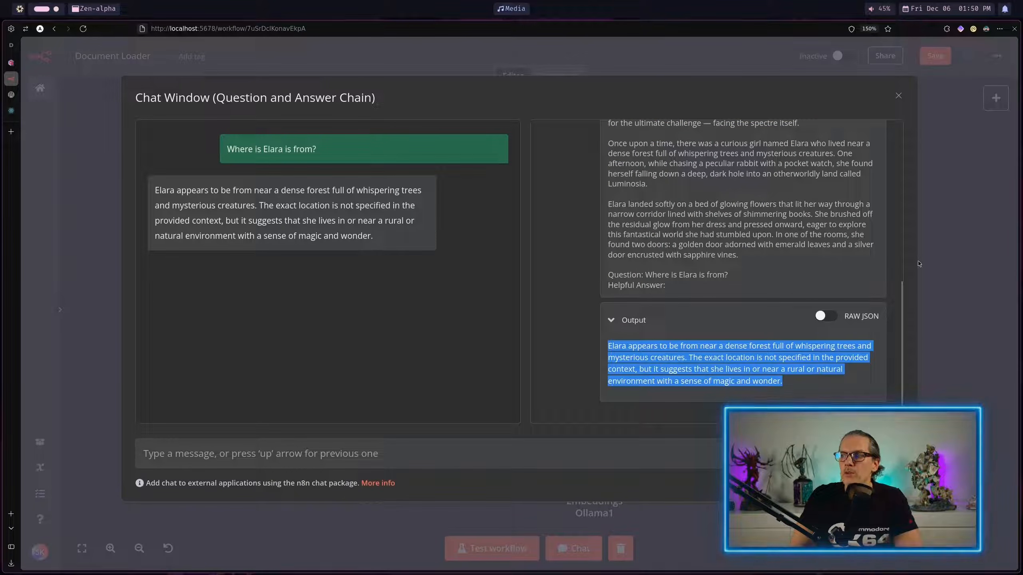
left_click(899, 96)
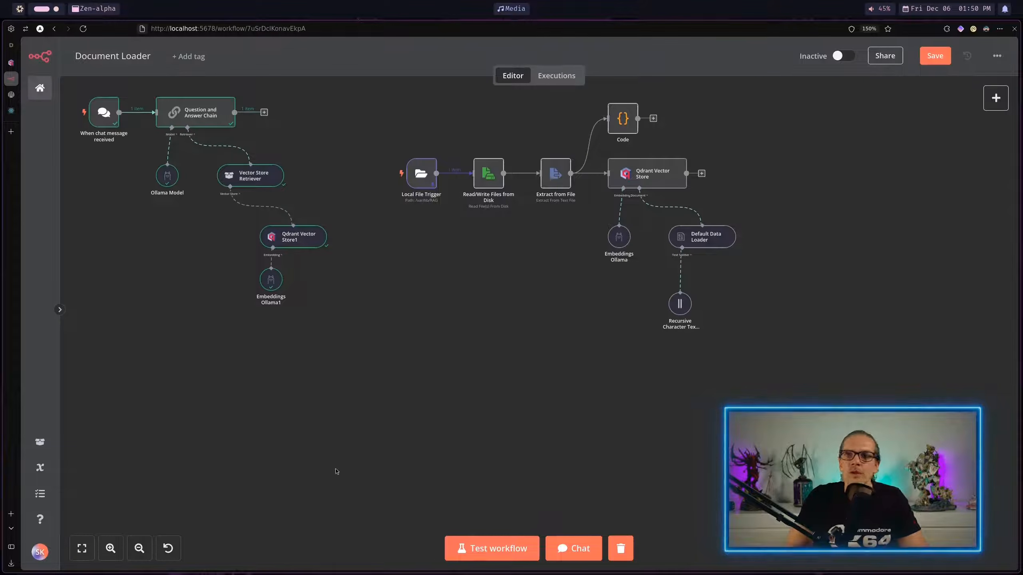
Step: Save the Document Loader workflow, activate it, and acknowledge the activation notice
left_click(944, 64)
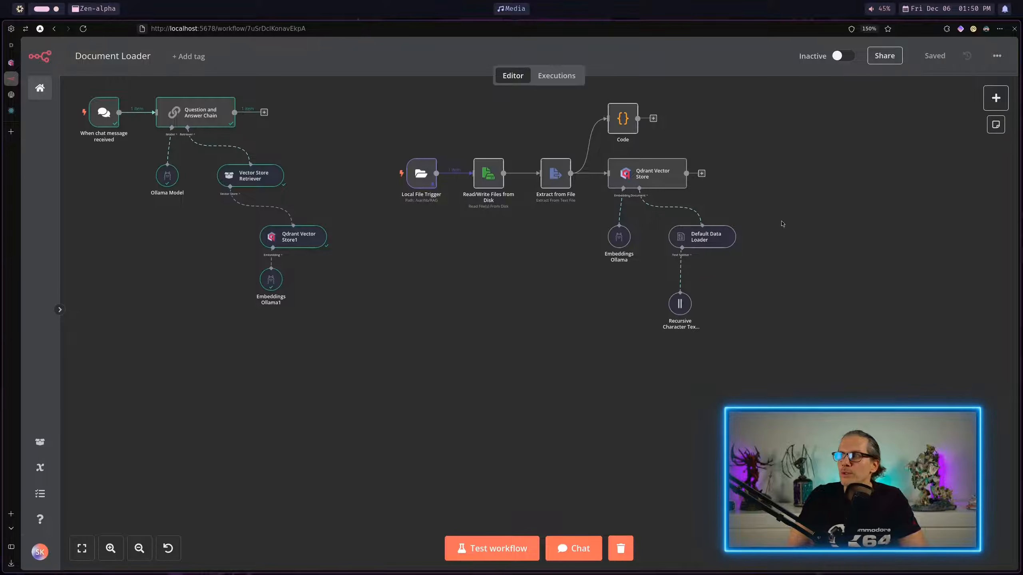
left_click(838, 56)
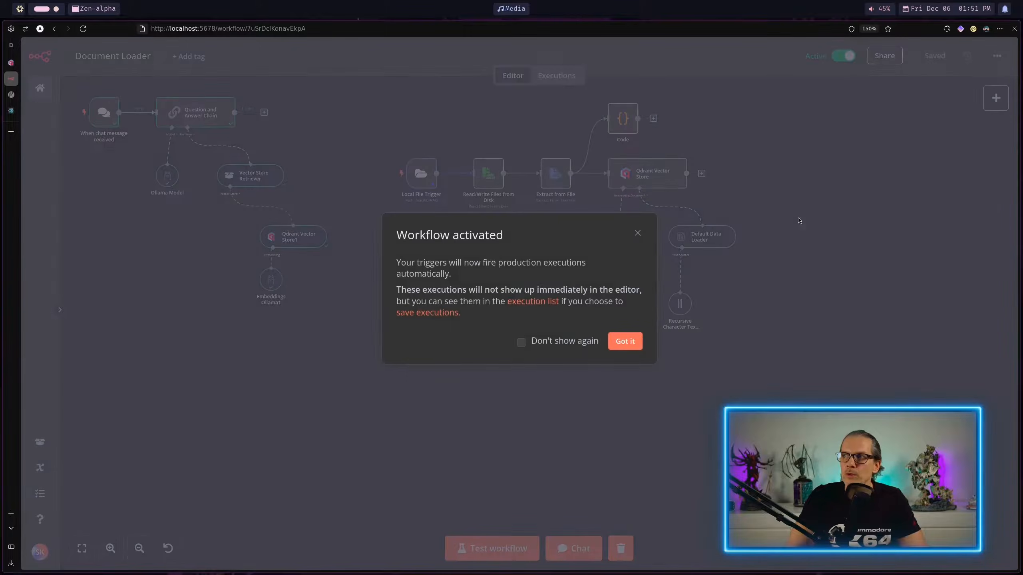
left_click(625, 341)
Step: Unpin the test output data of the Local File Trigger node and save the workflow
double_click(422, 174)
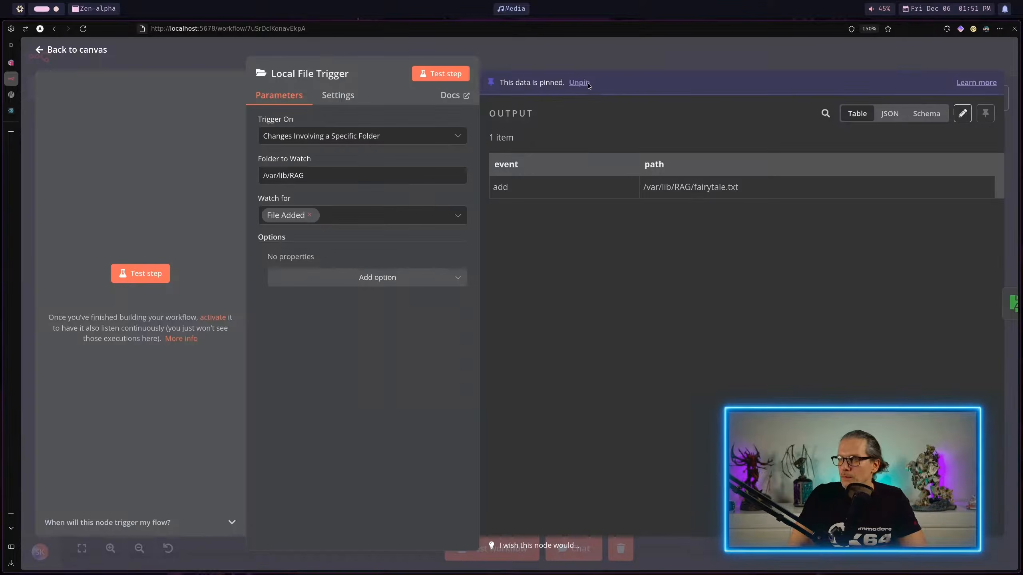
left_click(692, 62)
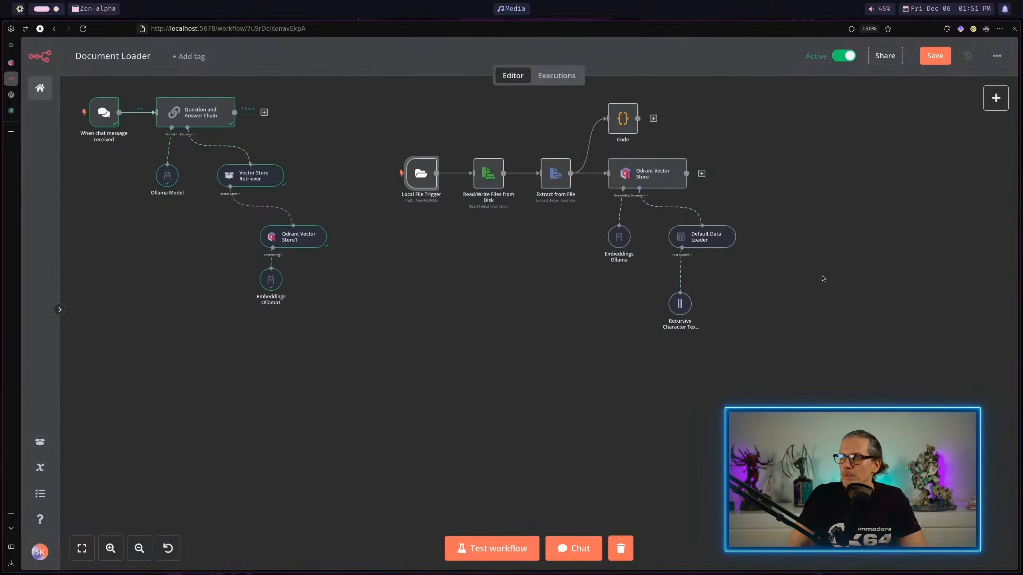
left_click(934, 56)
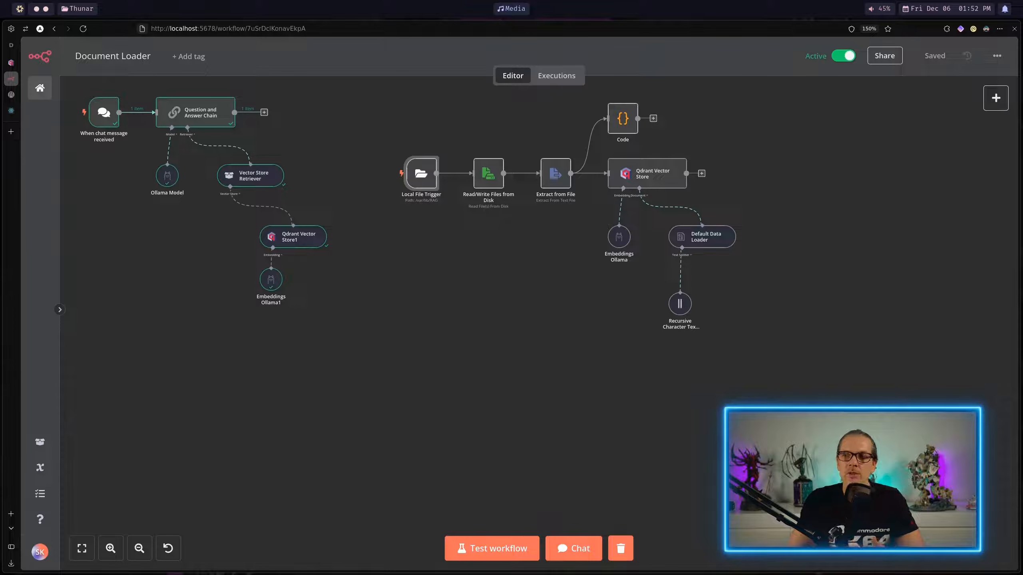
Step: Open the workflow's chat and send the question "What can I do with the Baserow node in n8n?"
left_click(574, 548)
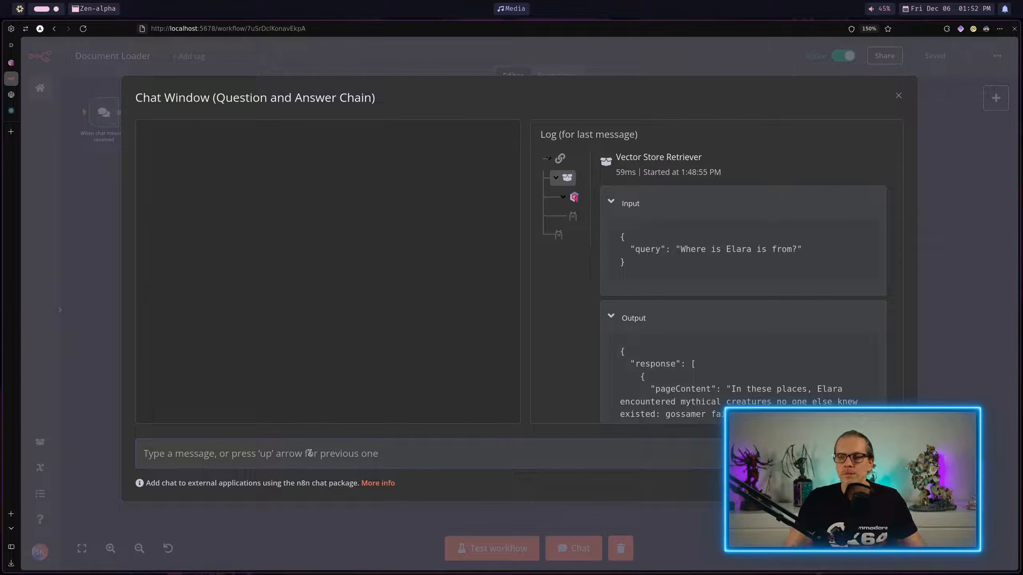
type("What can I do with the Baserow node in n8n?")
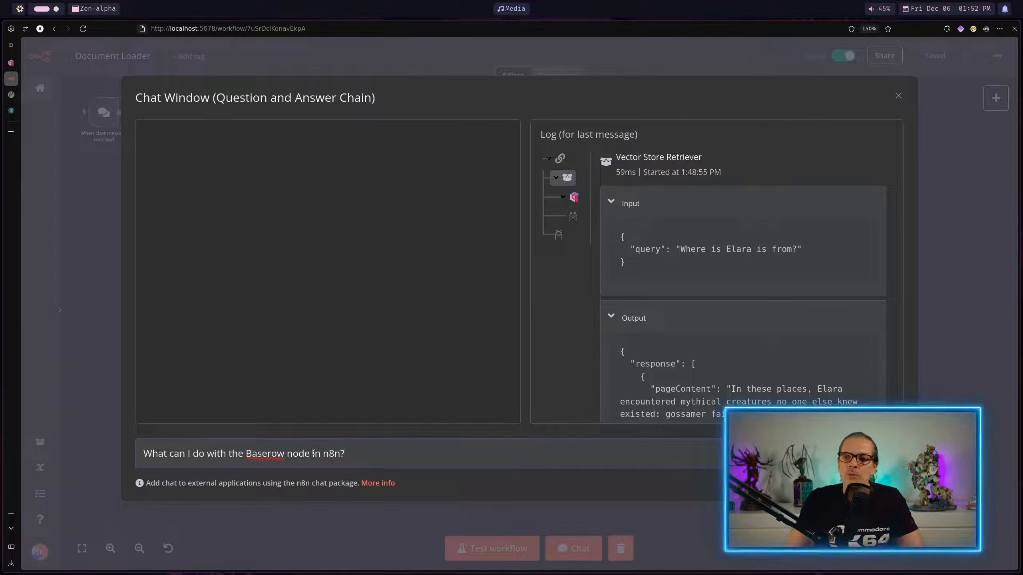
key("Return")
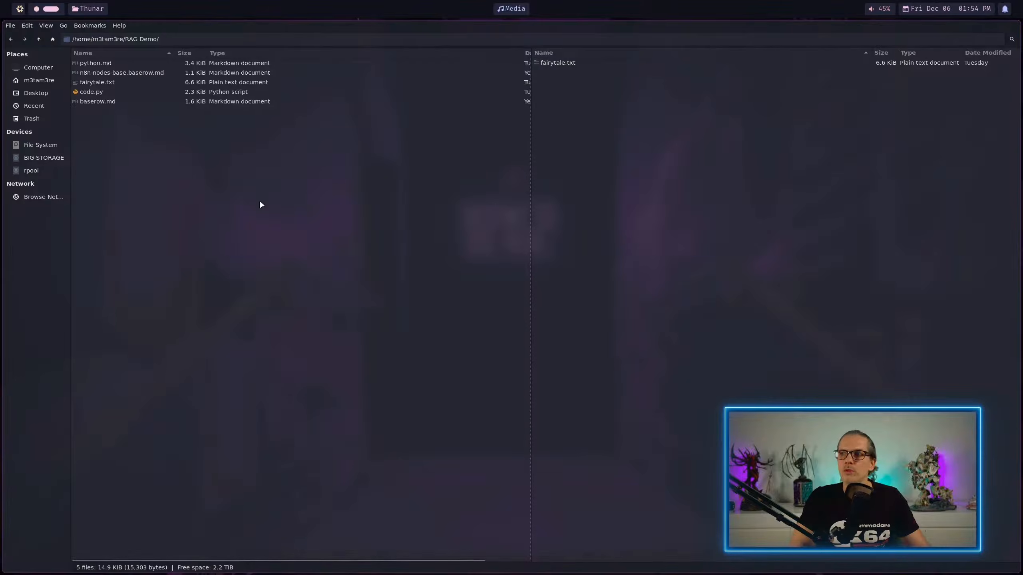
Step: In the Thunar file manager, copy baserow.md from the RAG Demo folder into the watched folder /var/lib/RAG
left_click(109, 104)
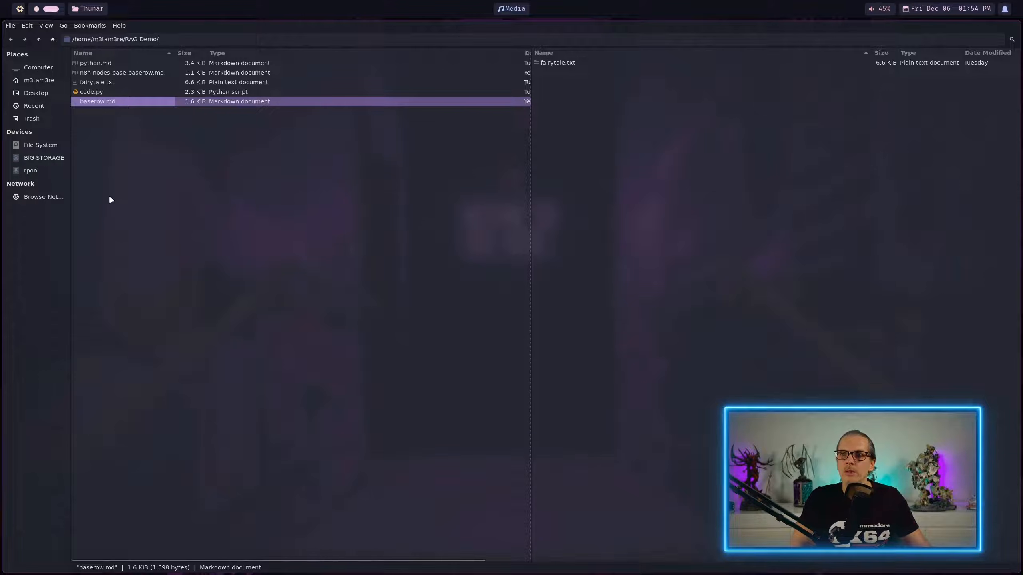
left_click(548, 172)
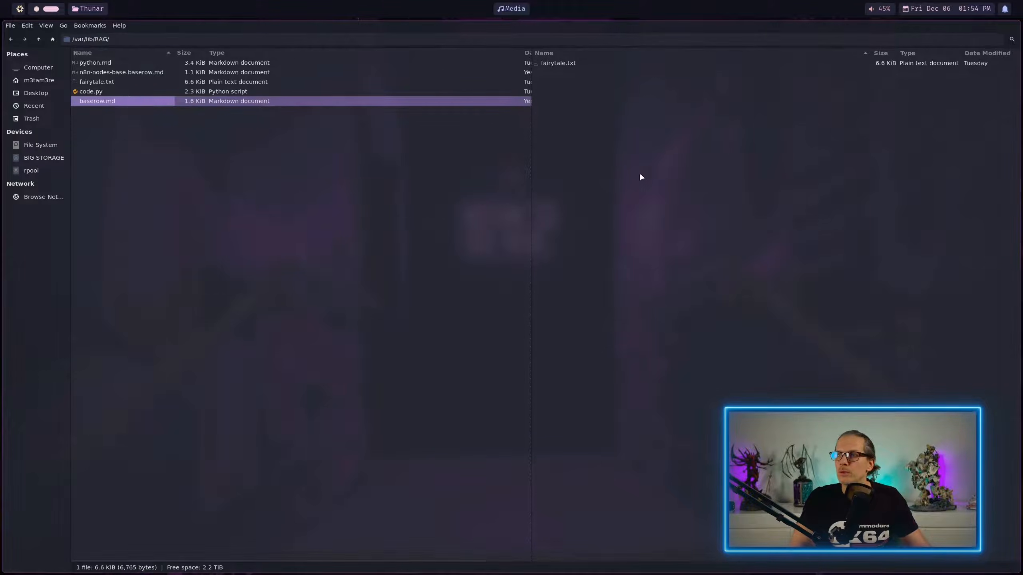
key("ctrl+v")
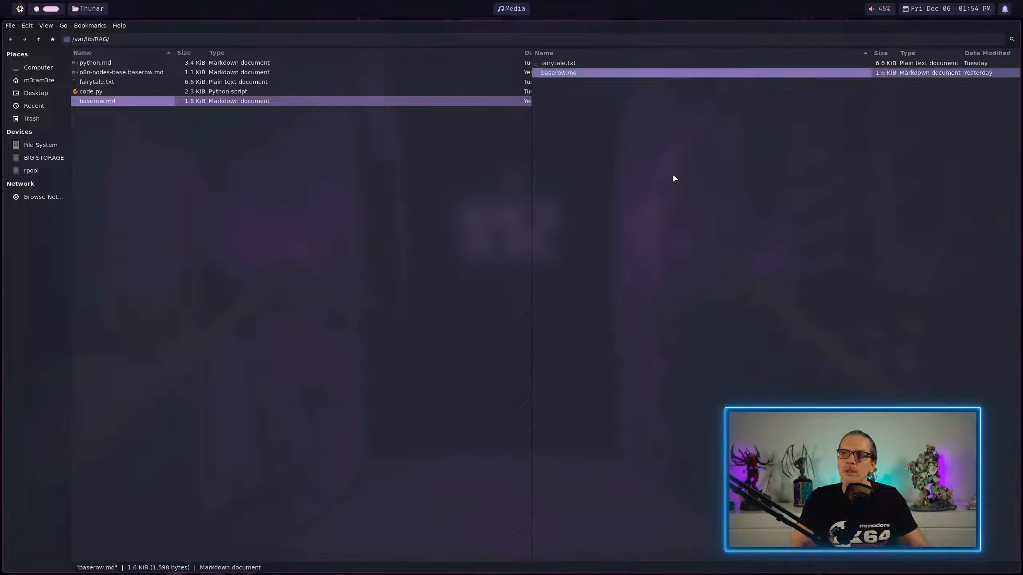
Step: Back in n8n, inspect the latest workflow execution, checking which file path the Read/Write Files from Disk node received, and return to the editor
left_click(37, 9)
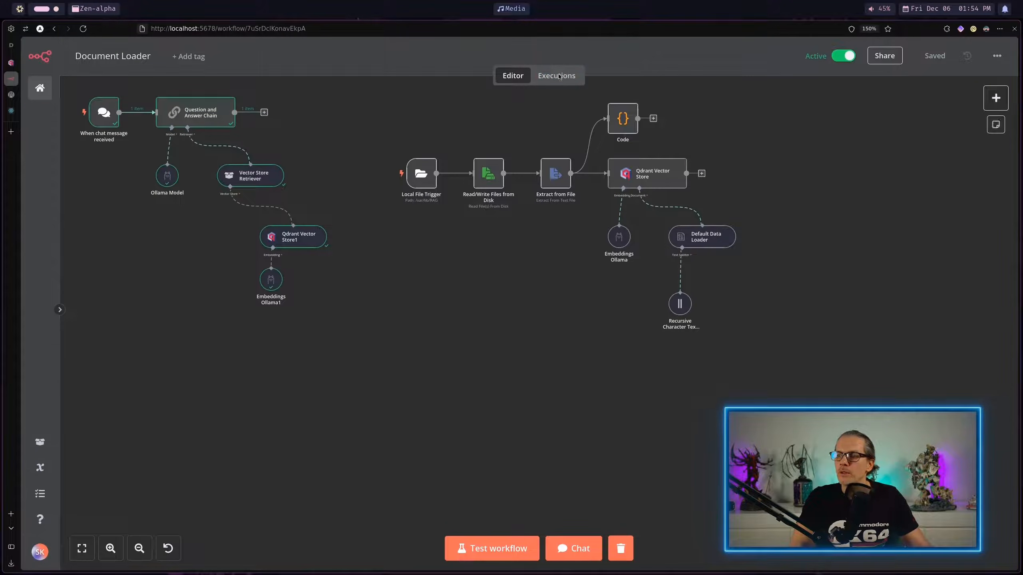
left_click(557, 76)
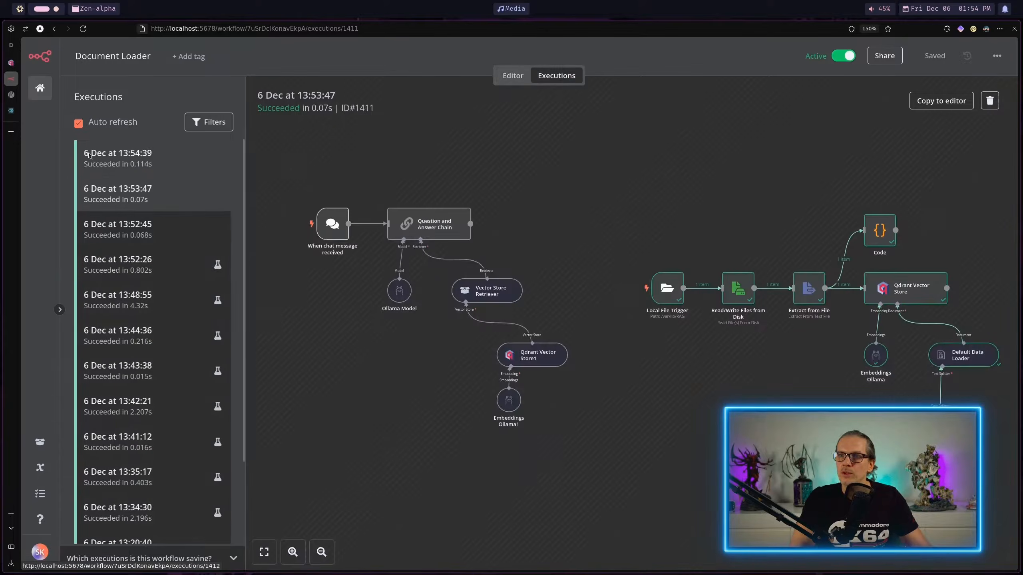
left_click(103, 158)
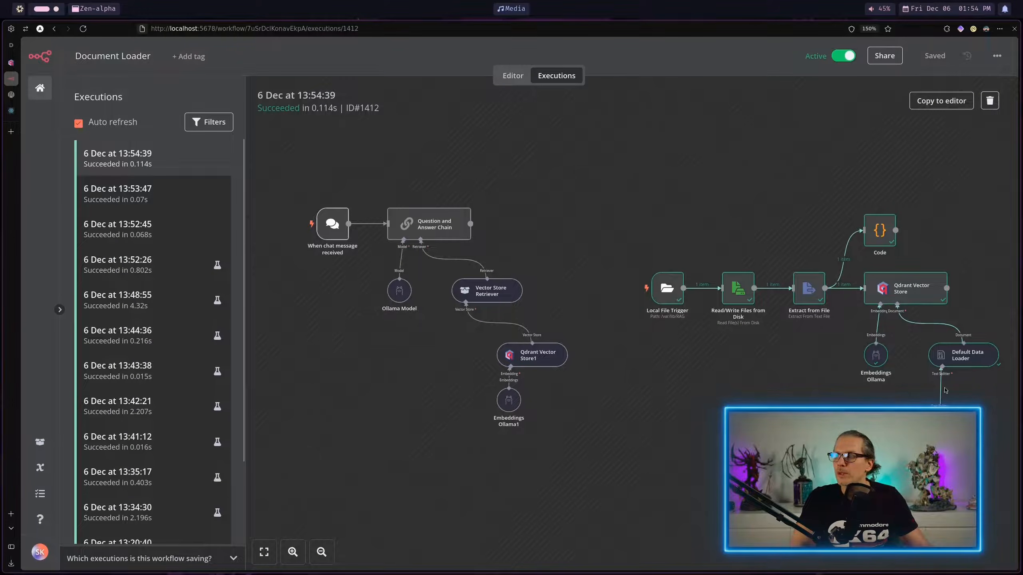
double_click(738, 288)
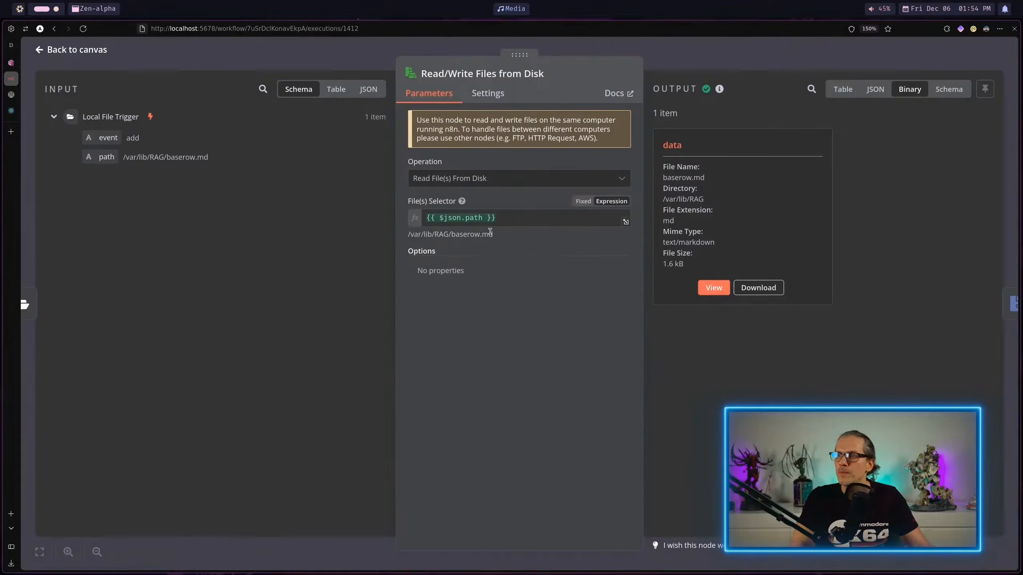
left_click_drag(218, 164, 130, 161)
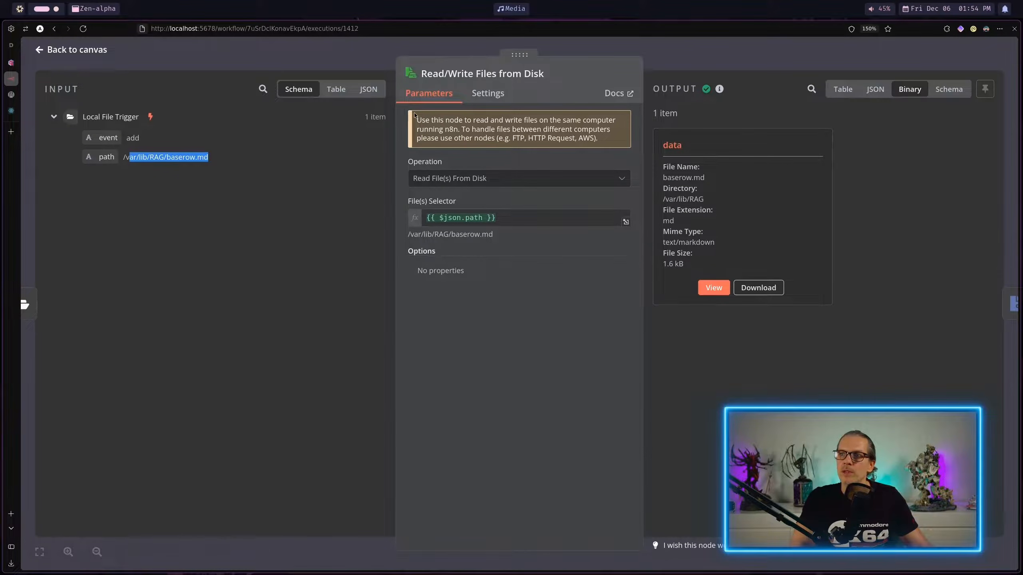
left_click(308, 53)
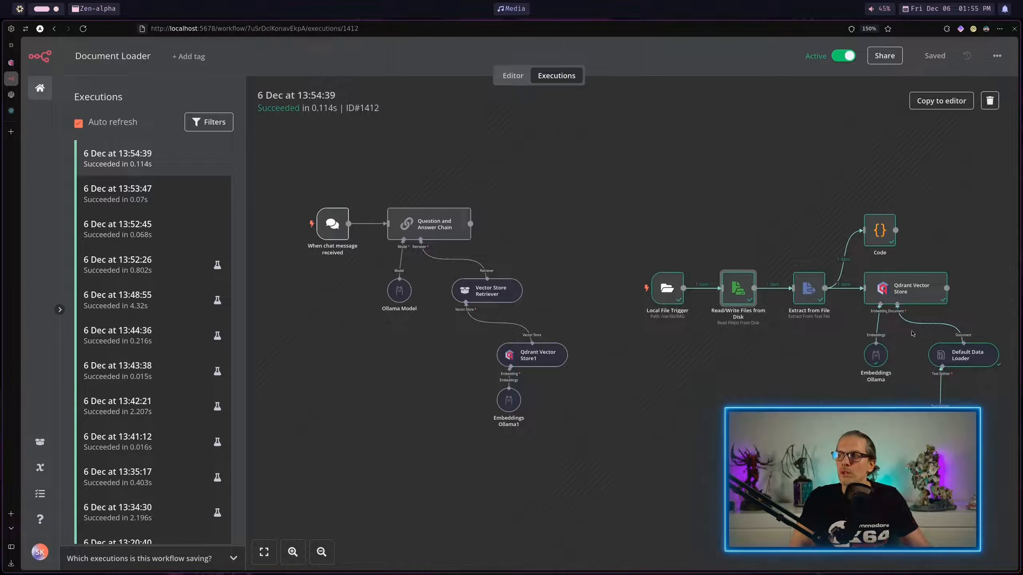
left_click(522, 77)
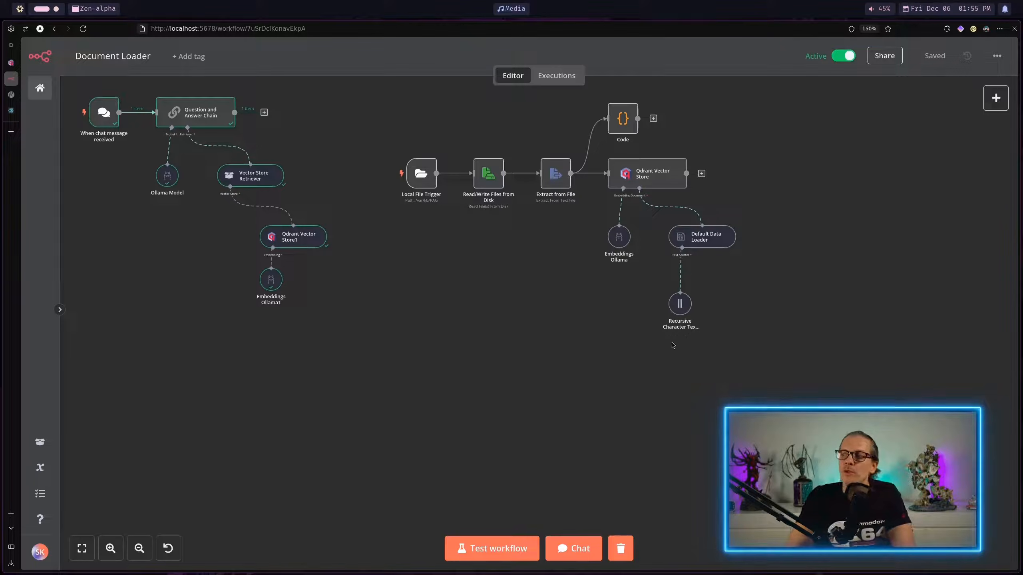
Step: Add the Split Code option to the Recursive Character Text Splitter, set it to markdown, and return to the canvas
double_click(680, 306)
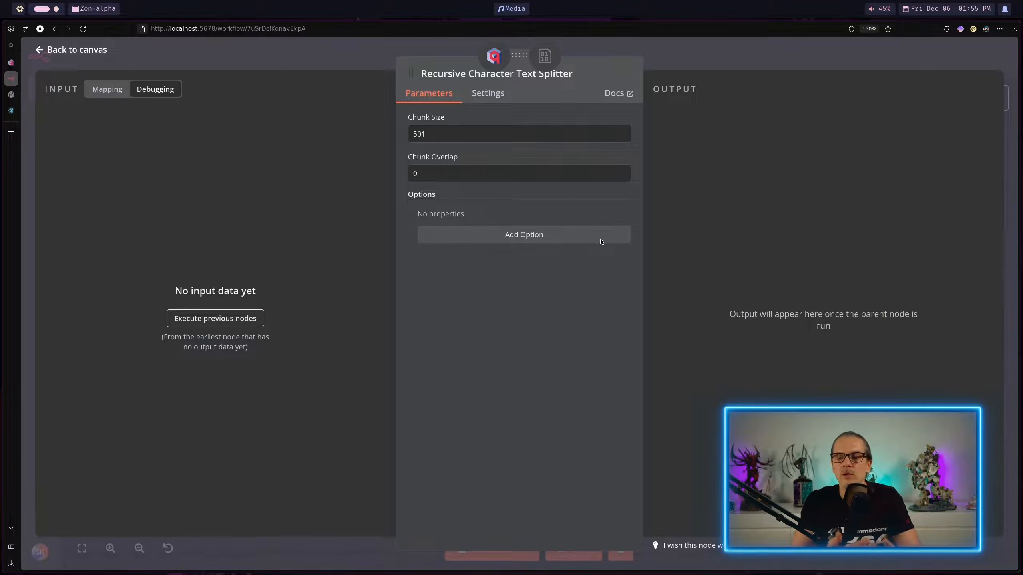
left_click(542, 234)
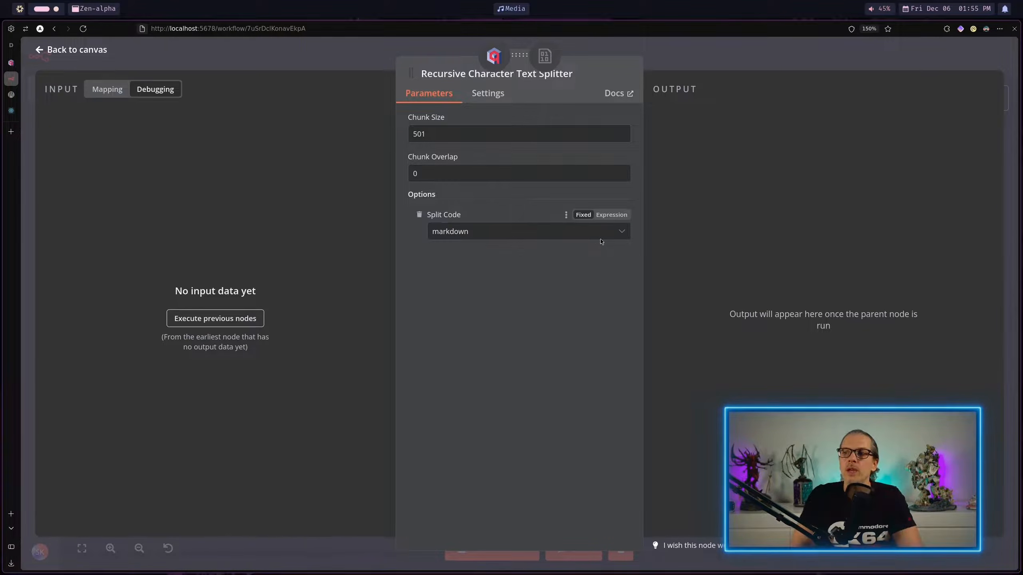
left_click(470, 240)
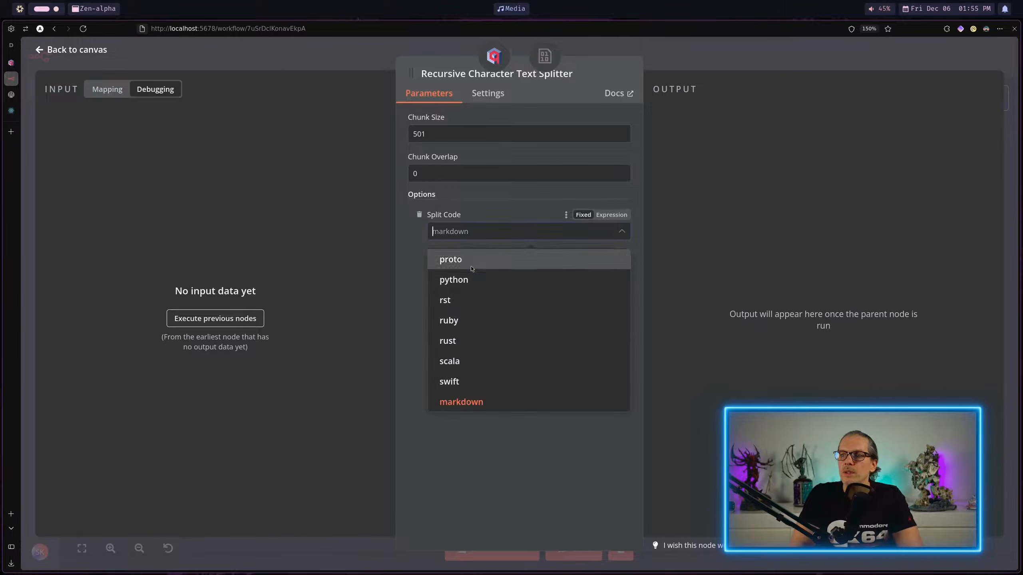
scroll(483, 319, "down", 2)
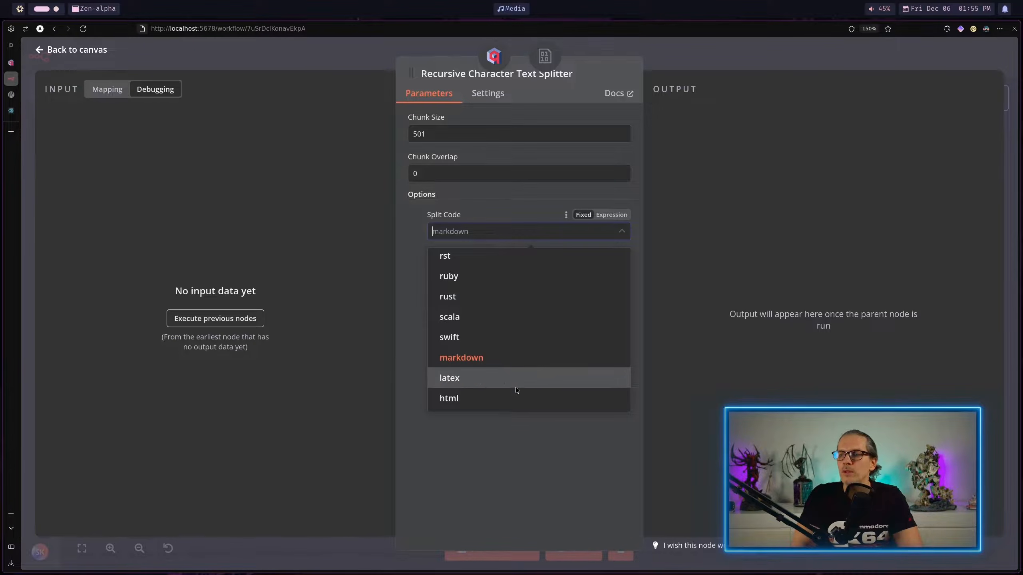
scroll(521, 365, "up", 3)
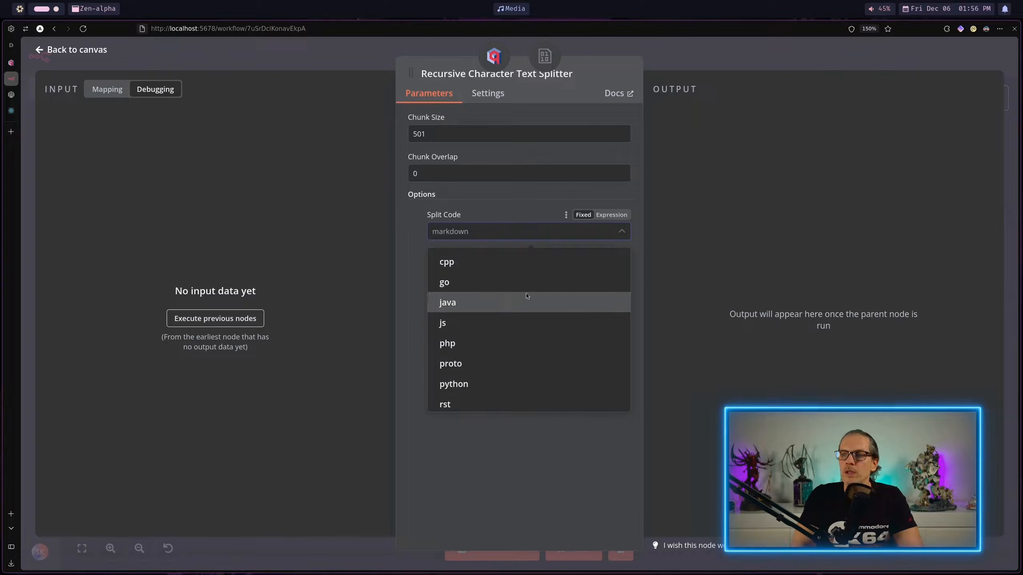
scroll(532, 270, "down", 3)
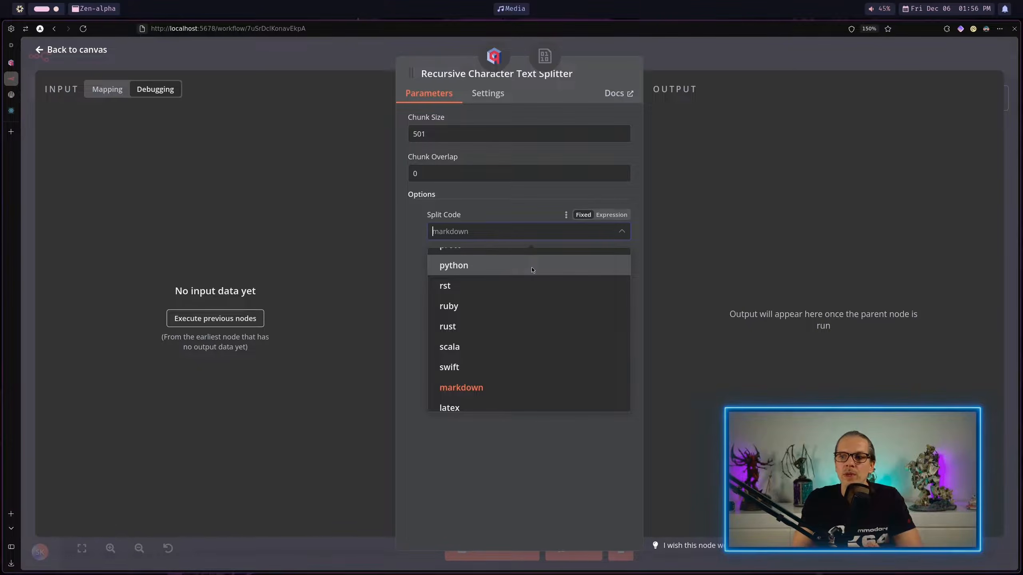
left_click(494, 387)
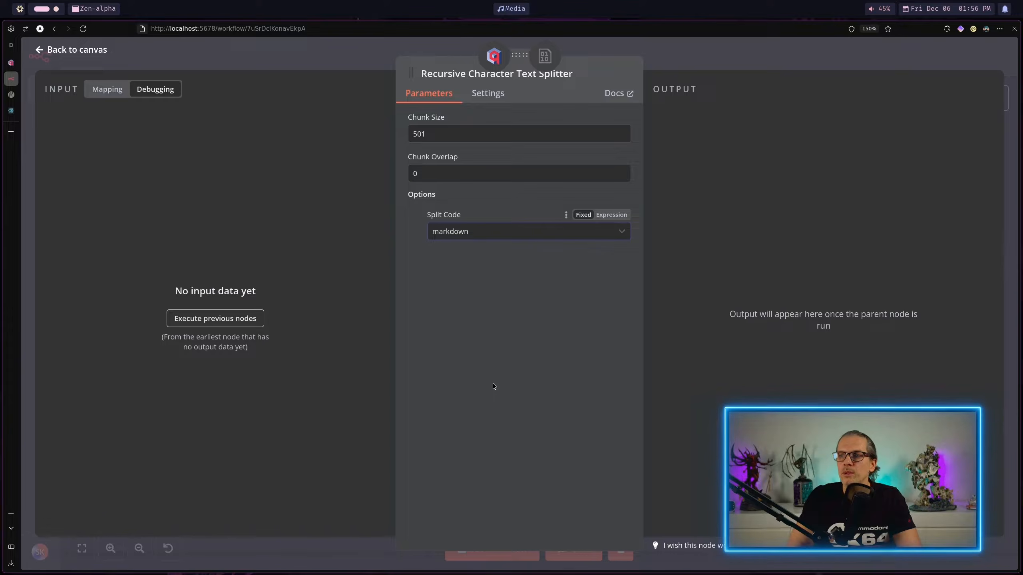
left_click(739, 62)
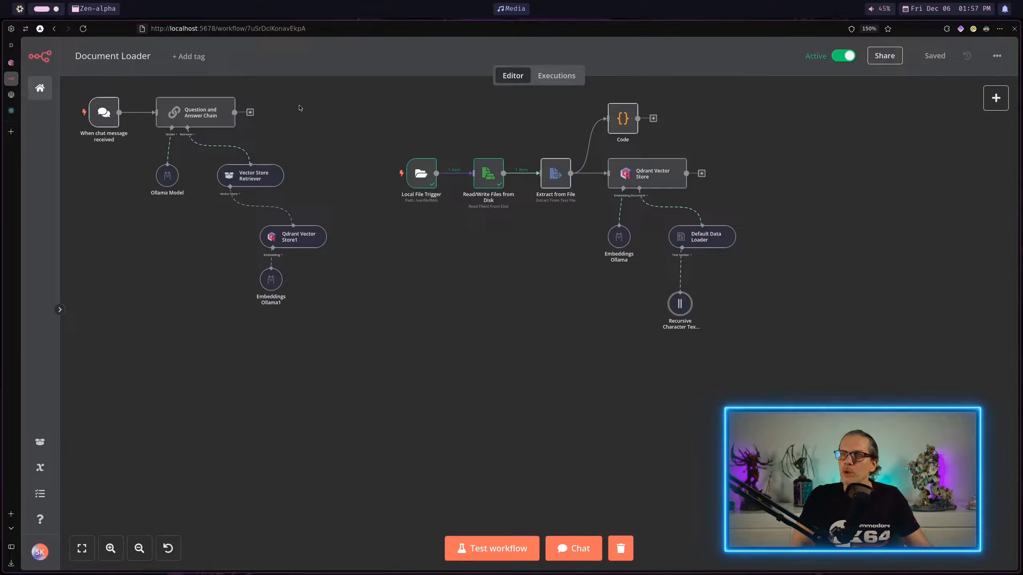
Step: Switch to the Thunar file manager and permanently delete baserow.md from the /var/lib/RAG folder
left_click(56, 10)
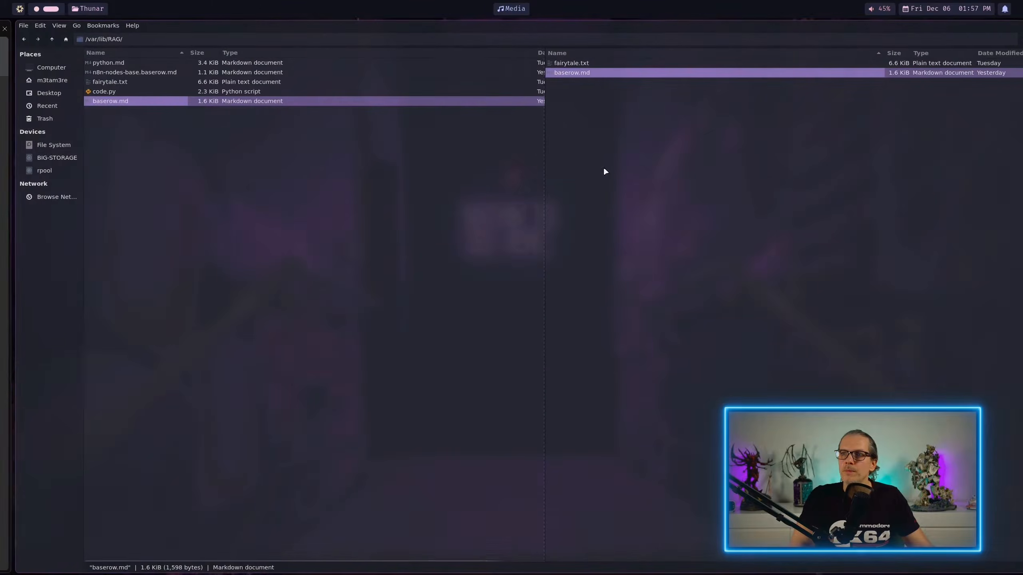
right_click(597, 73)
left_click(617, 145)
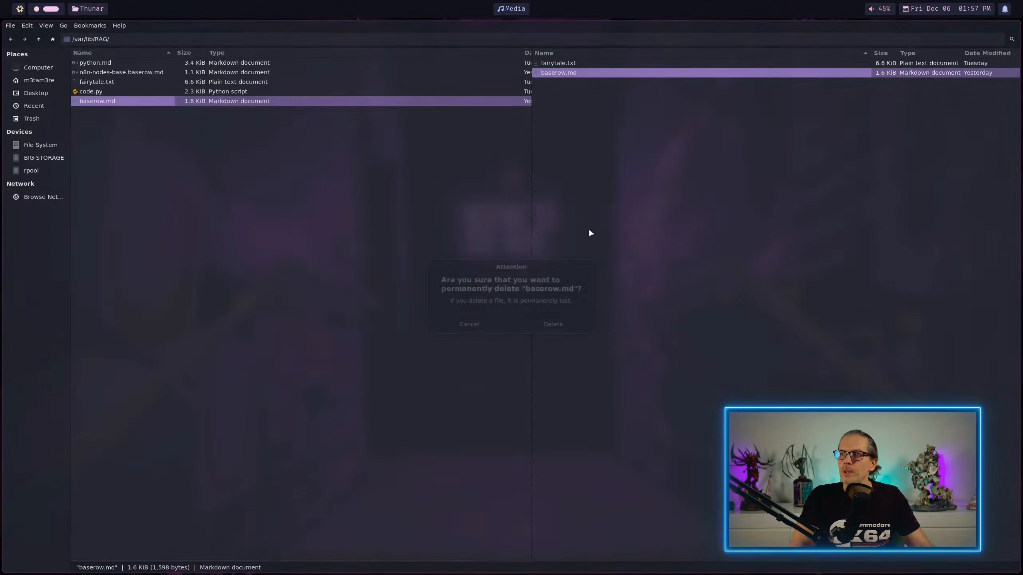
left_click(548, 325)
Step: Copy baserow.md from the RAG Demo folder into /var/lib/RAG again and switch back to n8n
left_click(122, 101)
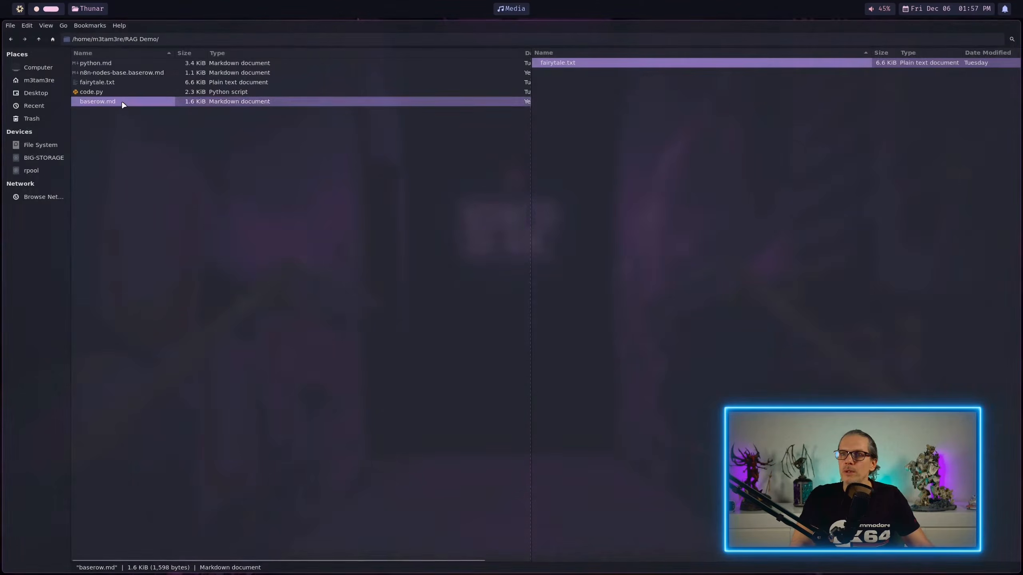
left_click(572, 123)
key("super+1")
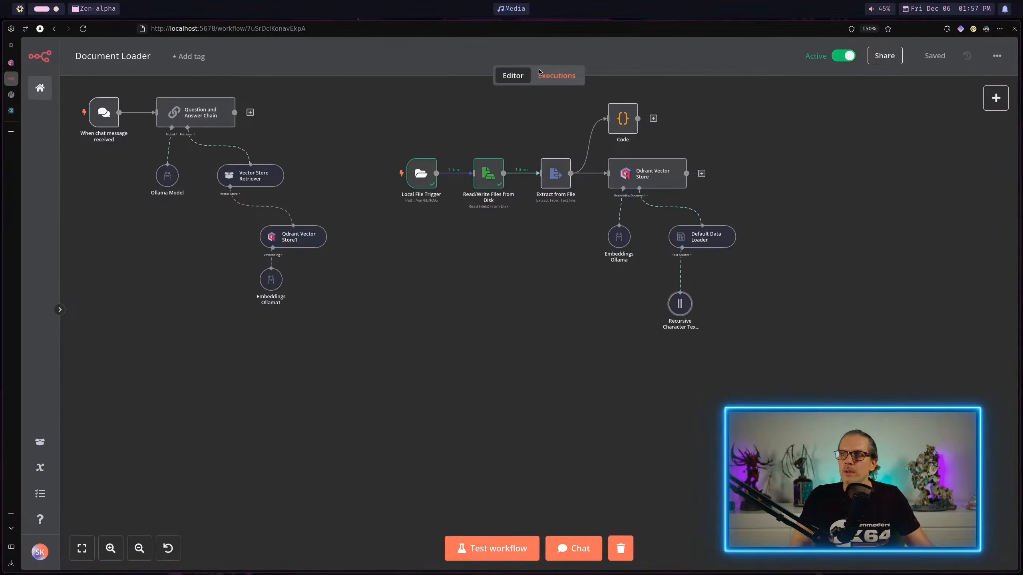
Step: Open the newest workflow execution and examine how the Recursive Character Text Splitter divided the Markdown document into chunks
left_click(556, 77)
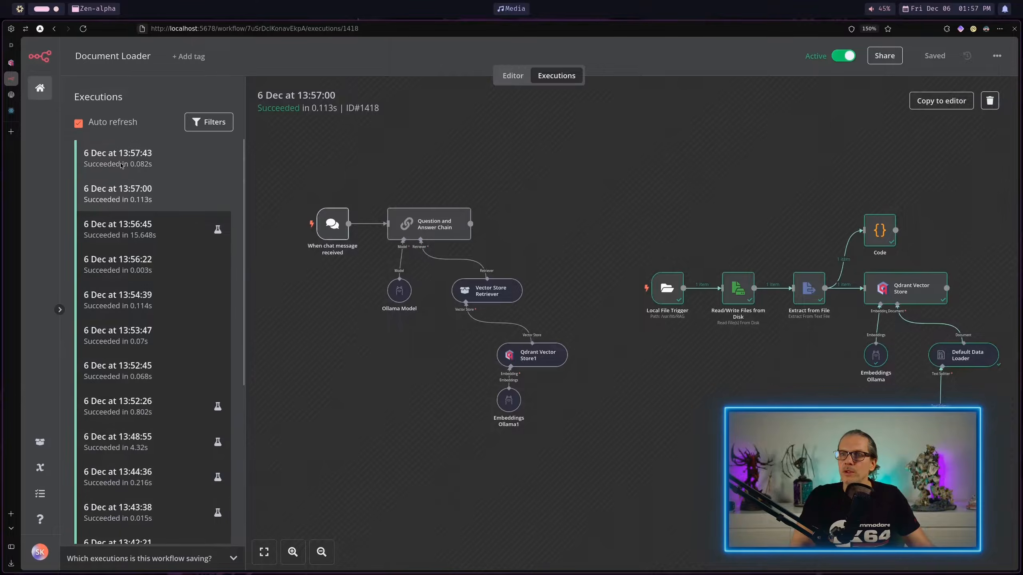
left_click(121, 165)
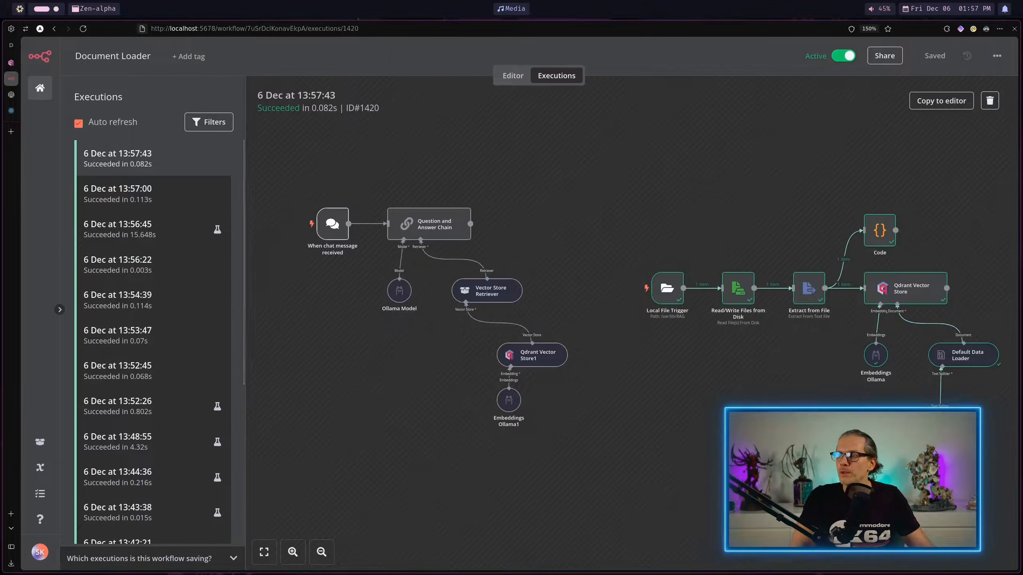
double_click(940, 426)
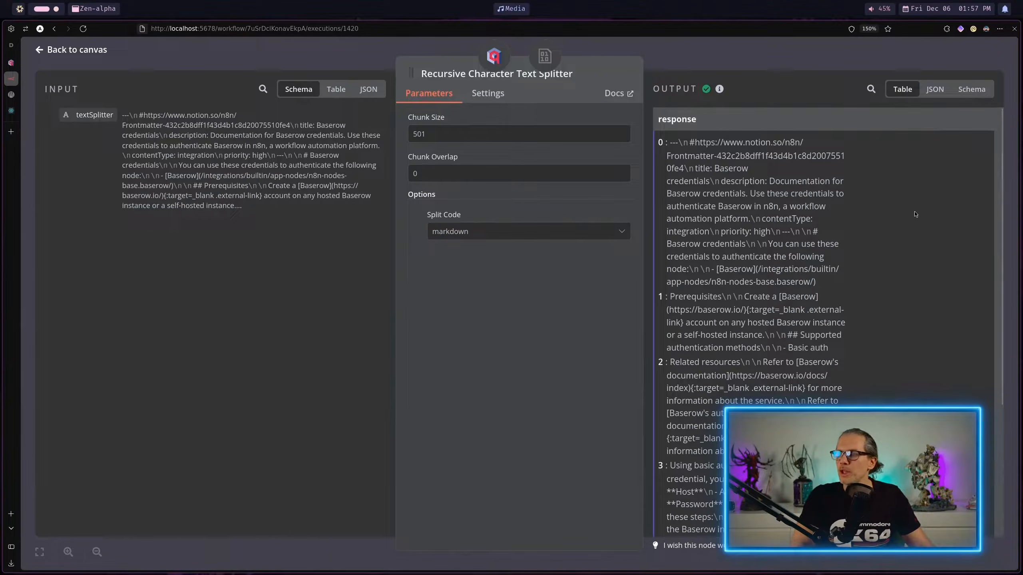
scroll(917, 213, "down", 3)
scroll(917, 212, "up", 3)
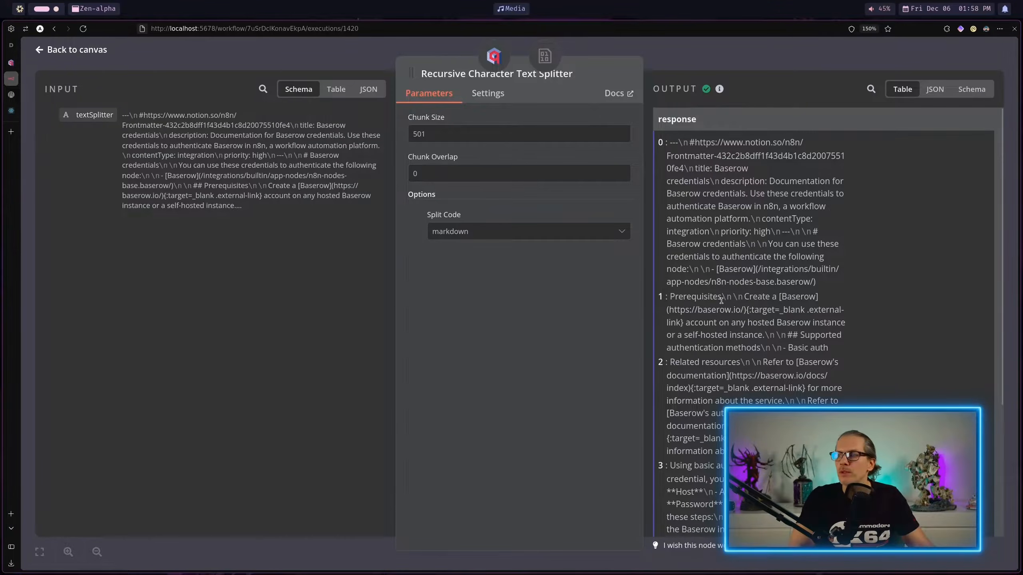
scroll(714, 305, "down", 4)
scroll(749, 306, "up", 3)
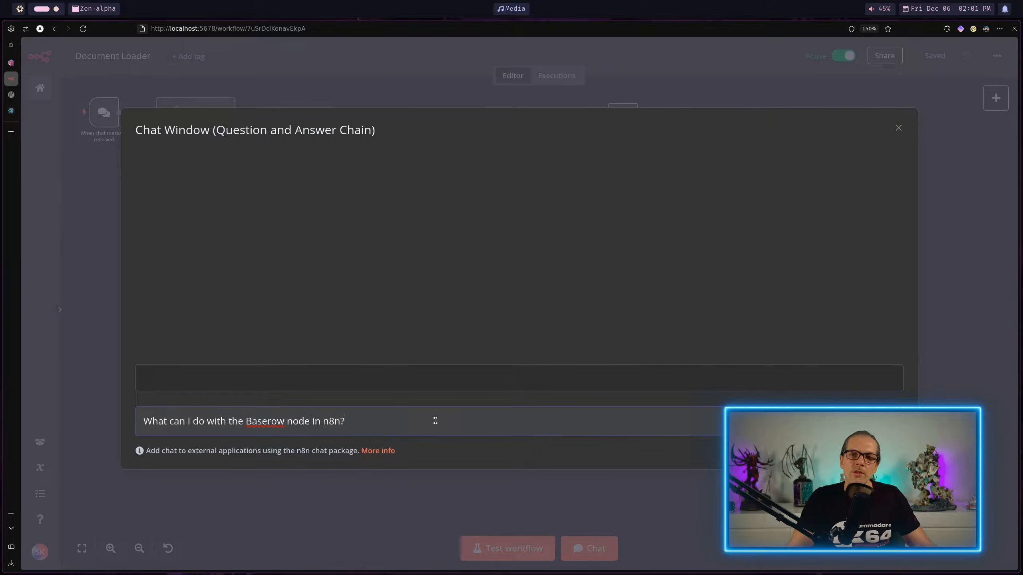
Step: Ask the workflow chat "What can I do with the Baserow node in n8n?" and "How can authenticate the Baserow node?", checking the retriever log
key("Return")
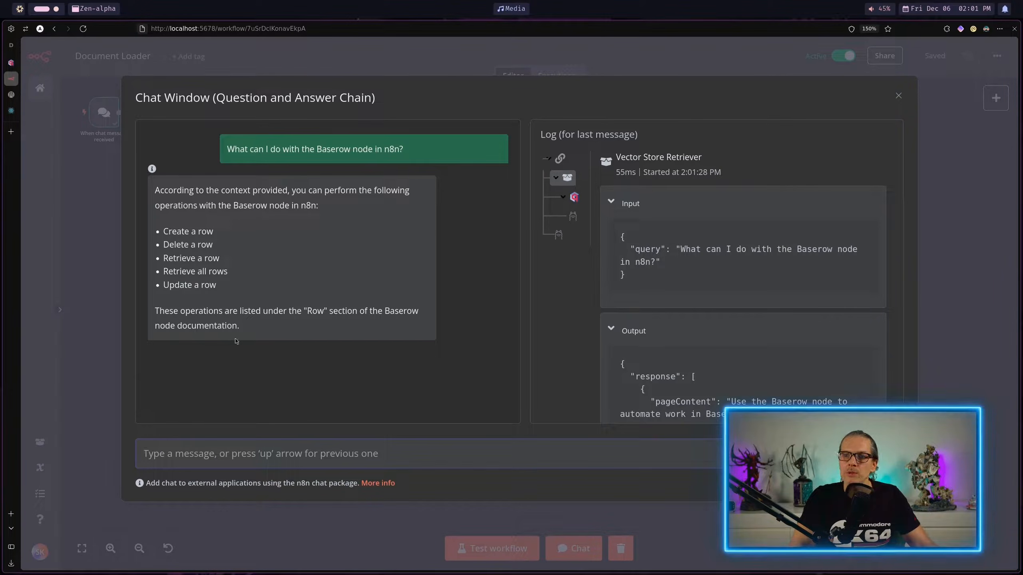
type("How can authenticate the Baserow node?")
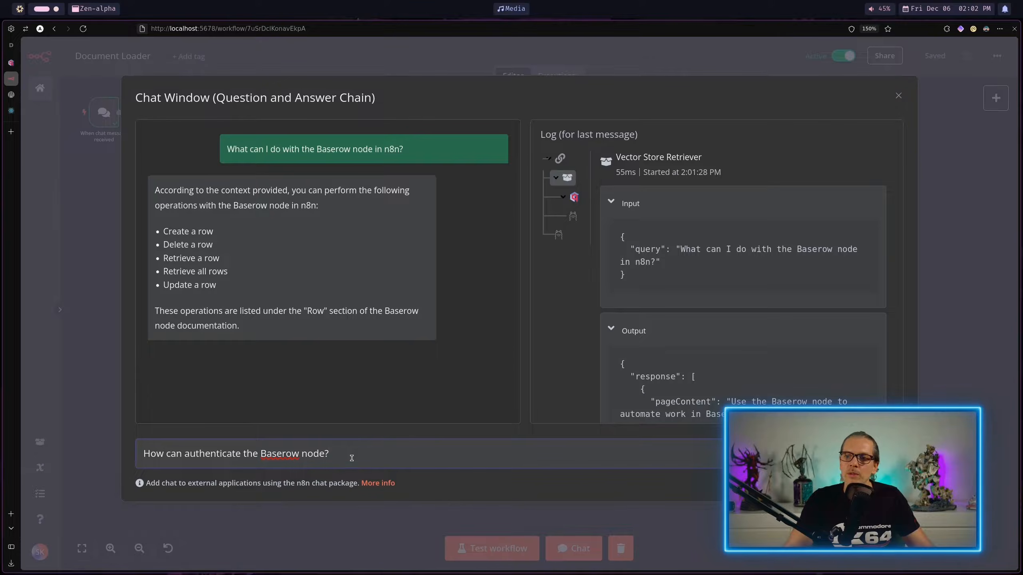
key("Return")
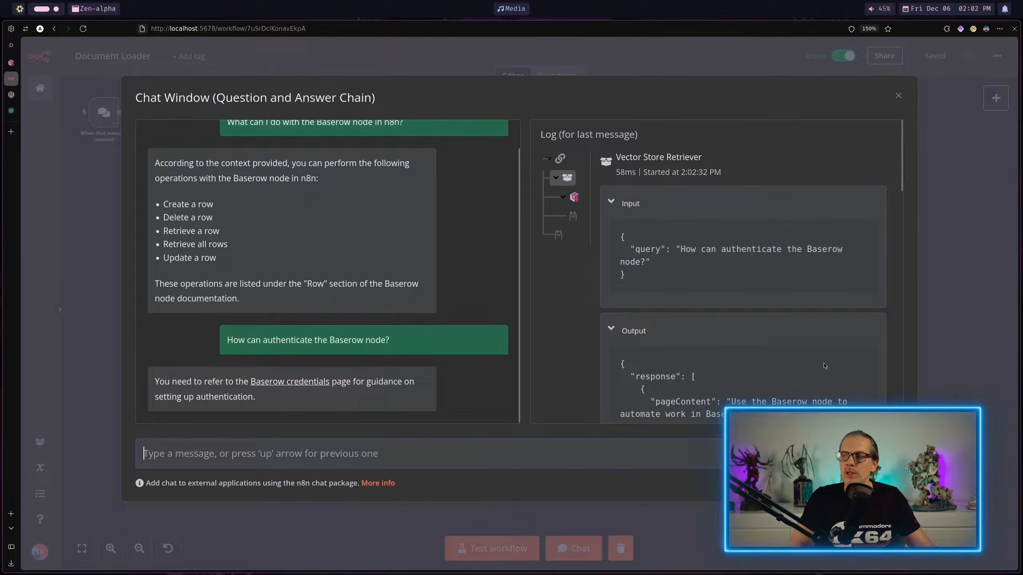
scroll(825, 365, "down", 5)
Step: Switch to the Thunar file manager, copy baserow.md from the RAG Demo folder into /var/lib/RAG, and return to n8n
key("super+2")
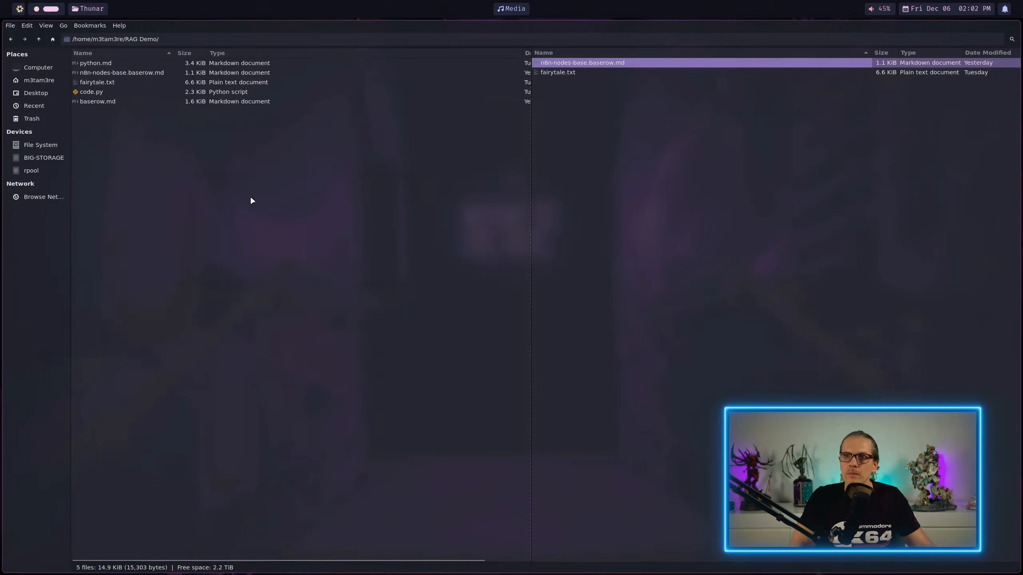
left_click(110, 100)
left_click(567, 182)
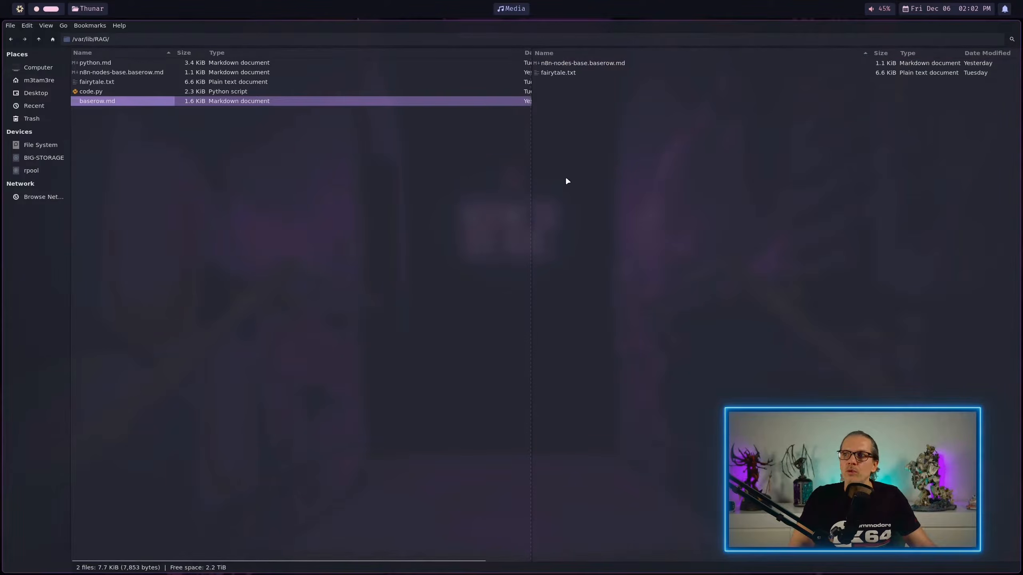
key("ctrl+v")
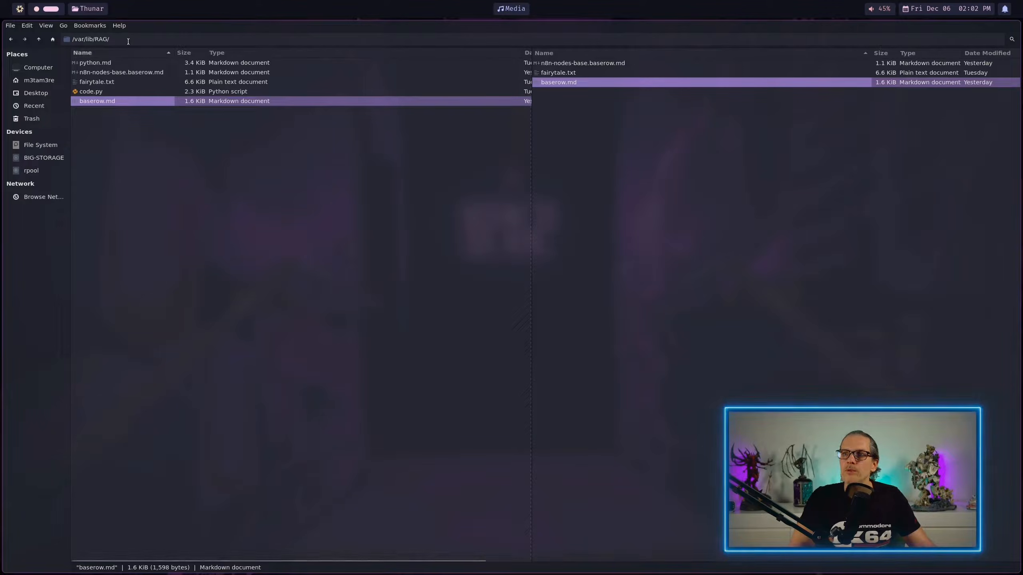
left_click(34, 9)
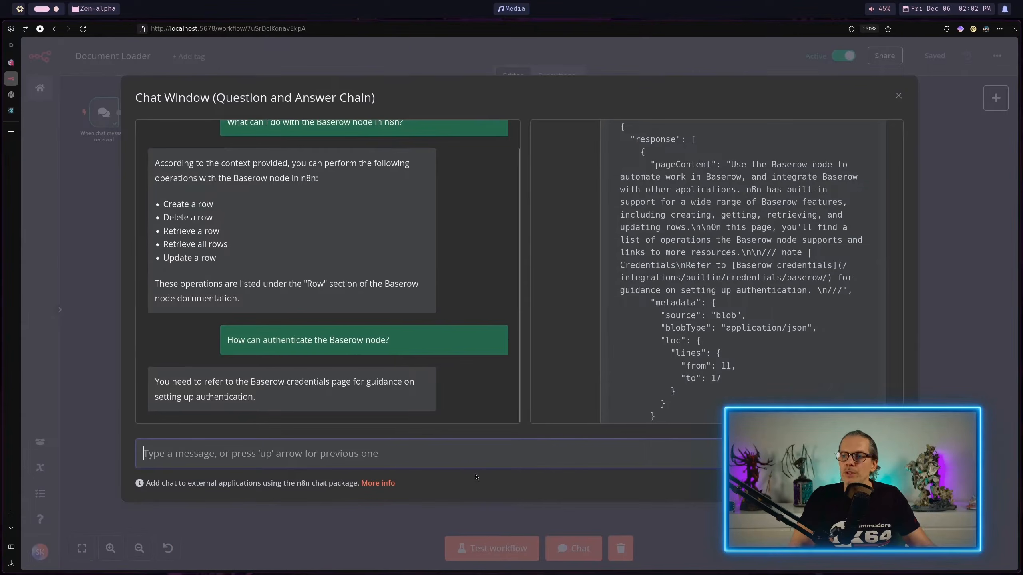
Step: Resend "How can authenticate the Baserow node?" in the workflow chat and ask "What operation can I do with the Baserow node in n8n?"
key("Up")
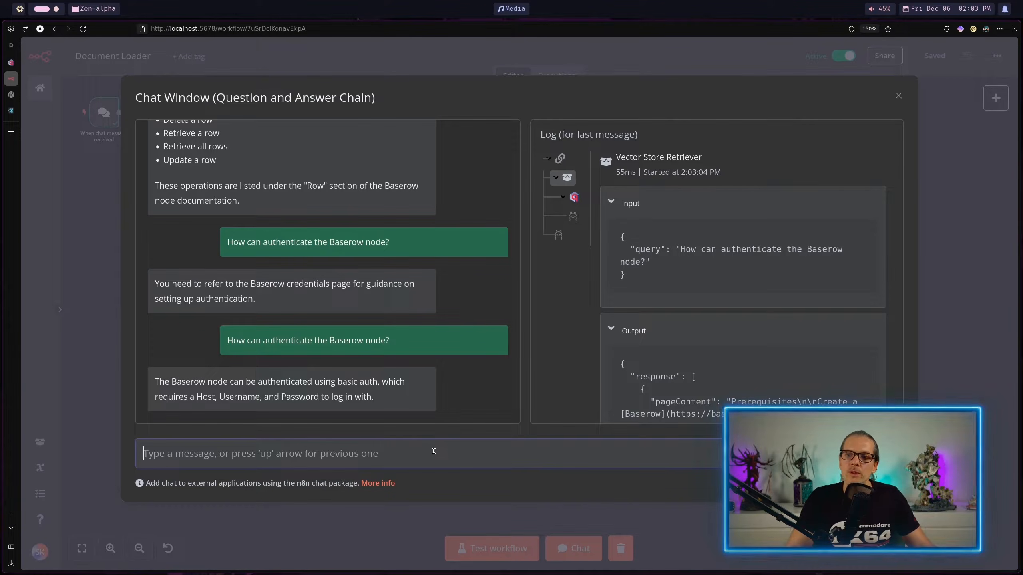
type("What operation can I do with the Baserow node in n8n?")
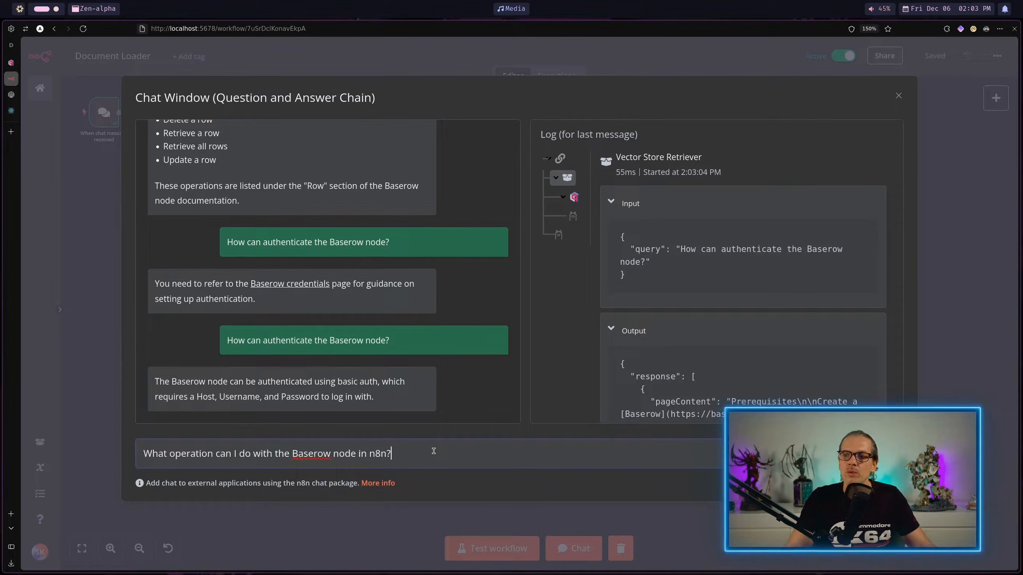
key("Return")
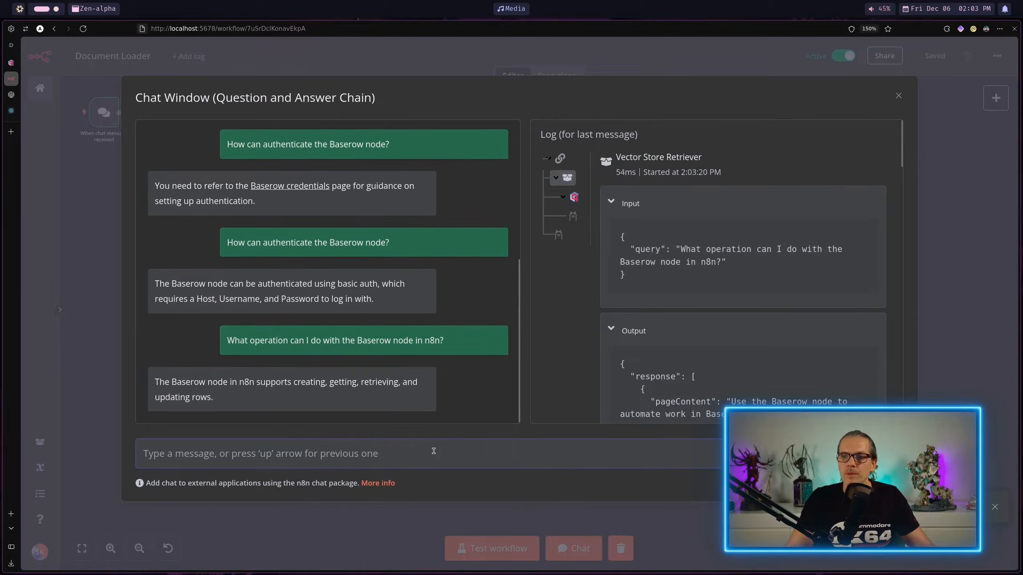